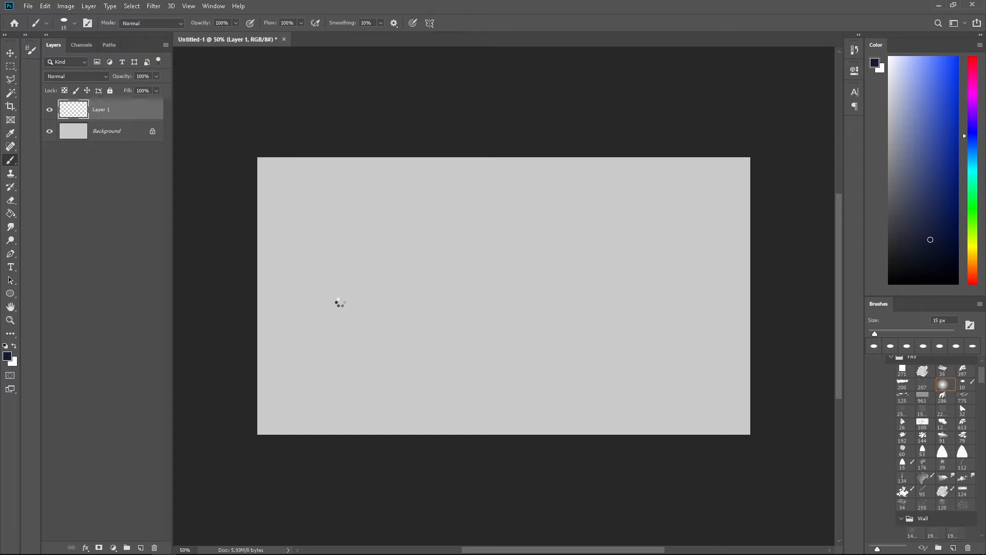
# Step: Place the bush and grass reference image and scale it to about 2.06% in the canvas's lower-left corner
pyautogui.moveTo(521, 283); pyautogui.dragTo(374, 282)
pyautogui.moveTo(452, 157)
pyautogui.mouseDown()
pyautogui.moveTo(391, 218)
pyautogui.moveTo(387, 251)
pyautogui.mouseUp()
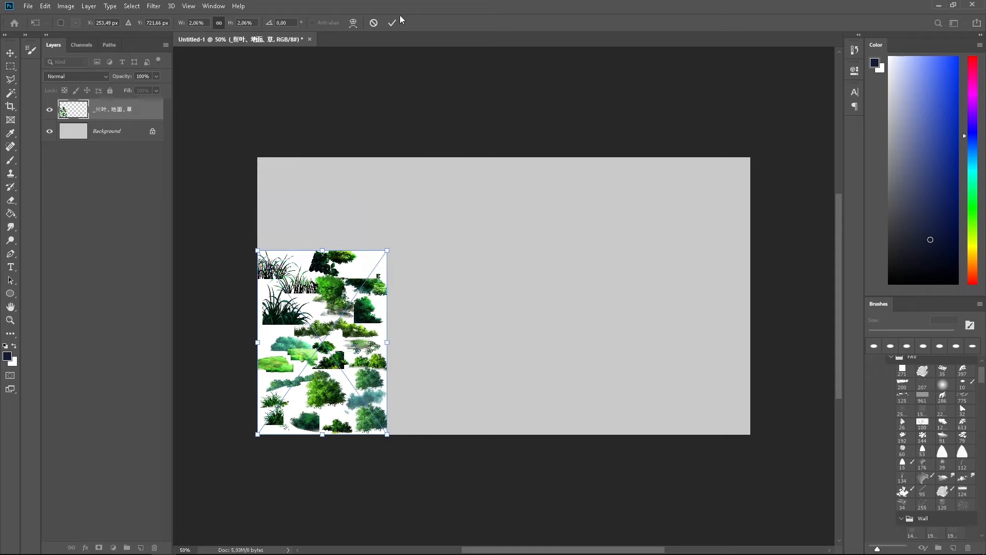
pyautogui.click(392, 23)
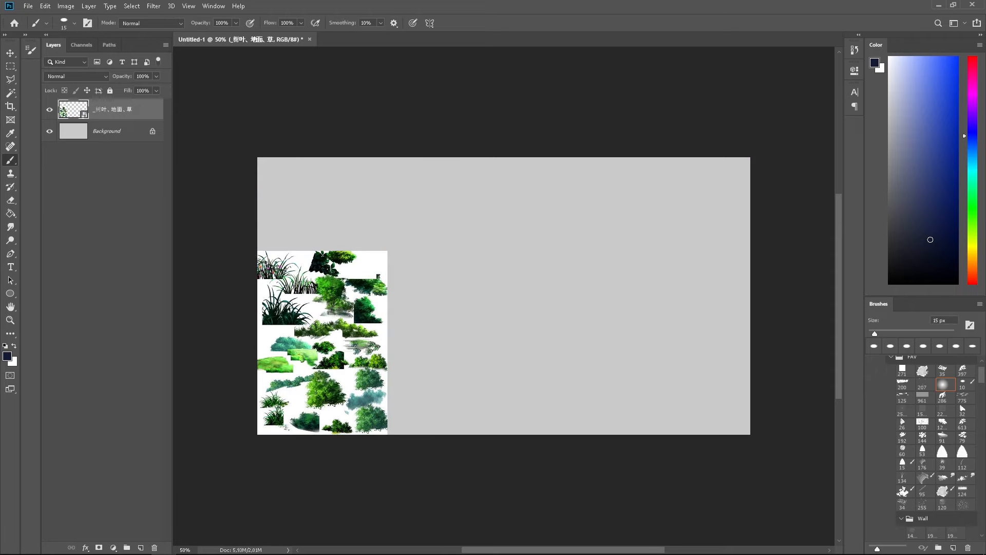
# Step: Place the _tree-1 reference image, scale it to about 5.3% and position it in the canvas's upper-left area
pyautogui.moveTo(0, 220); pyautogui.dragTo(461, 292)
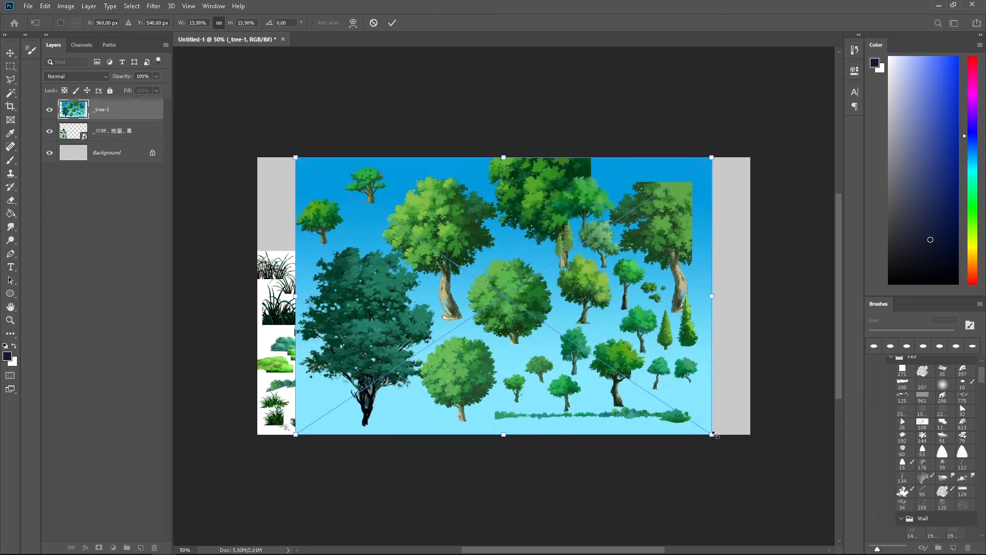
pyautogui.moveTo(711, 434); pyautogui.dragTo(428, 303)
pyautogui.moveTo(369, 226); pyautogui.dragTo(343, 232)
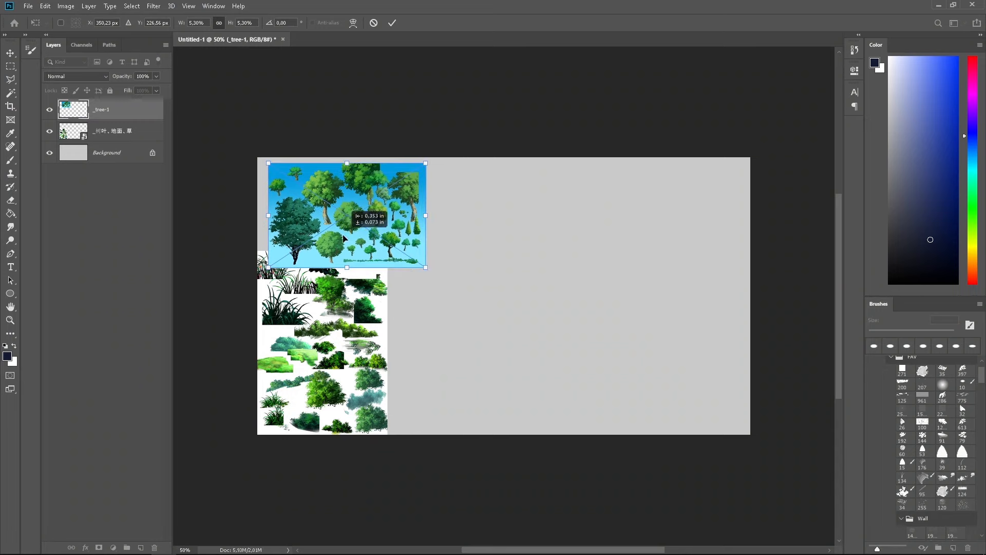
pyautogui.click(392, 24)
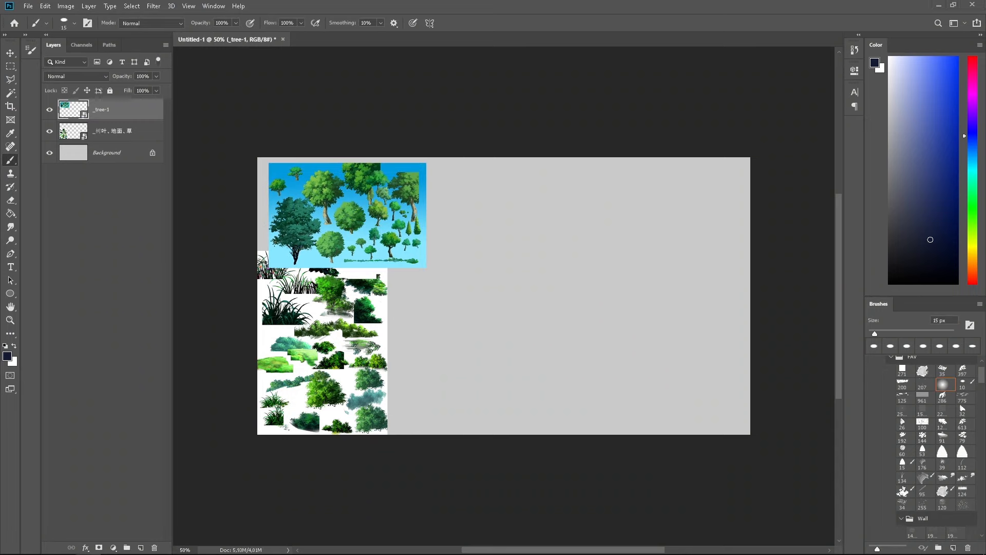
# Step: Place the _22 tree reference image, scale it to about 6.2% and position it below _tree-1, overlapping the bush sheet
pyautogui.moveTo(368, 263); pyautogui.dragTo(460, 287)
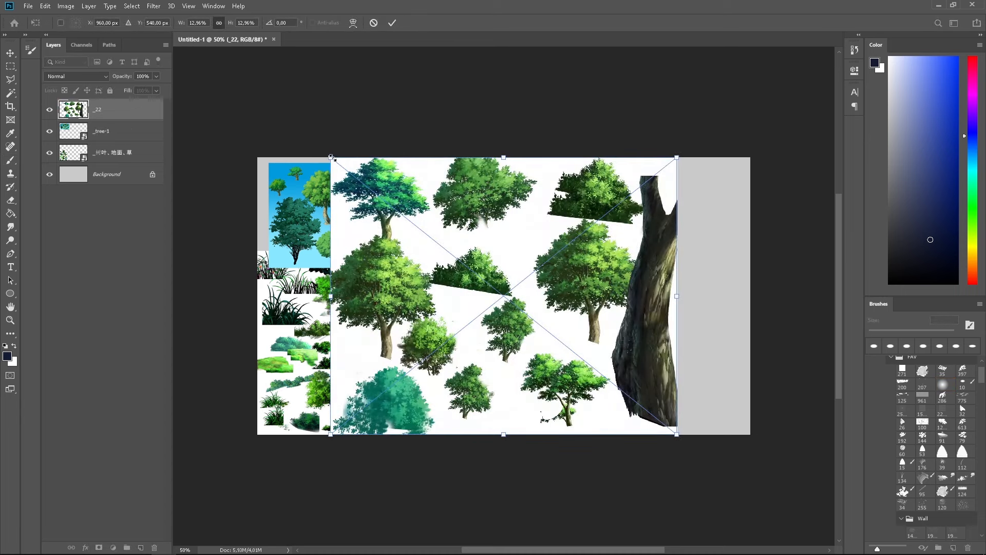
pyautogui.moveTo(330, 158); pyautogui.dragTo(509, 295)
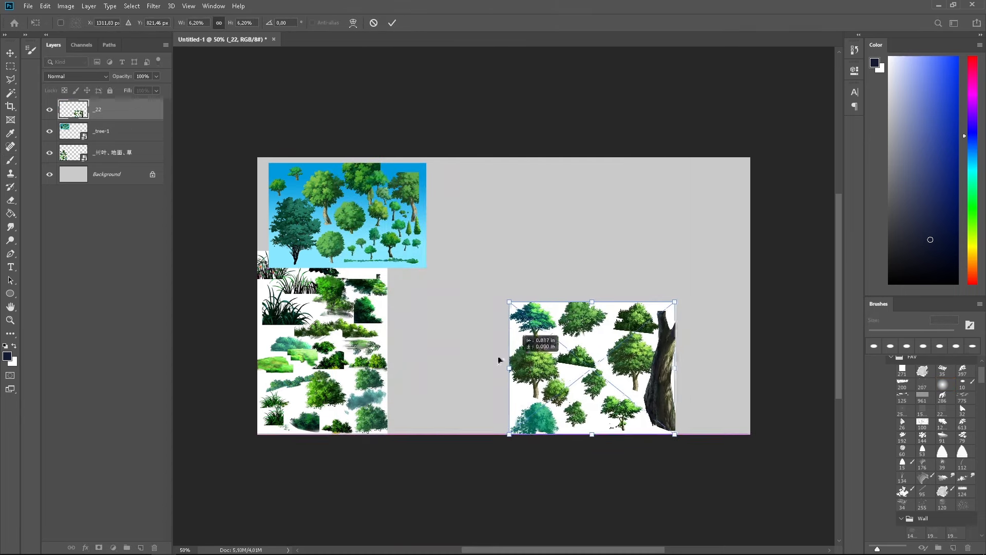
pyautogui.moveTo(586, 376); pyautogui.dragTo(468, 347)
pyautogui.click(392, 23)
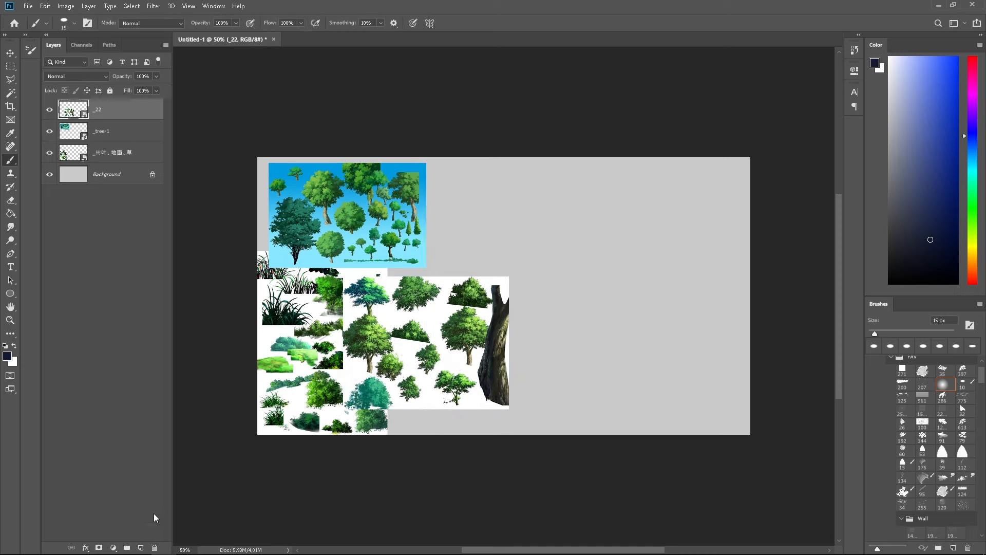
# Step: Add a new empty layer above the reference images for the tree sketch
pyautogui.click(140, 547)
pyautogui.scroll(2, 634, 230)
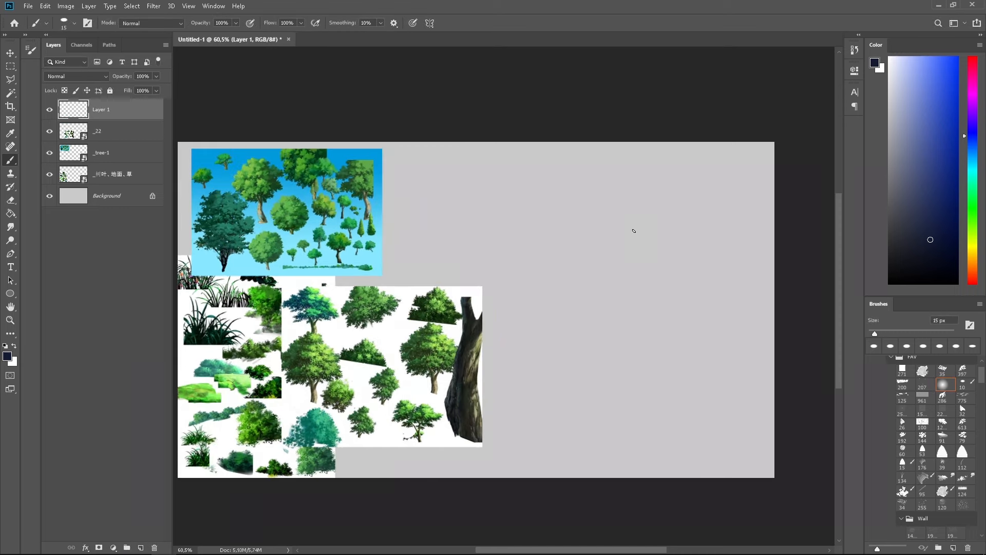
pyautogui.moveTo(695, 262)
pyautogui.mouseDown()
pyautogui.moveTo(735, 209)
pyautogui.moveTo(748, 207)
pyautogui.mouseUp()
pyautogui.click(962, 386)
pyautogui.moveTo(681, 169)
pyautogui.mouseDown()
pyautogui.moveTo(719, 208)
pyautogui.moveTo(708, 190)
pyautogui.moveTo(699, 201)
pyautogui.moveTo(732, 246)
pyautogui.mouseUp()
pyautogui.hotkey('ctrl', 'z')
pyautogui.press(']')
pyautogui.press(']')
pyautogui.press(']')
pyautogui.hotkey('ctrl', 'z')
pyautogui.press('[')
pyautogui.press('[')
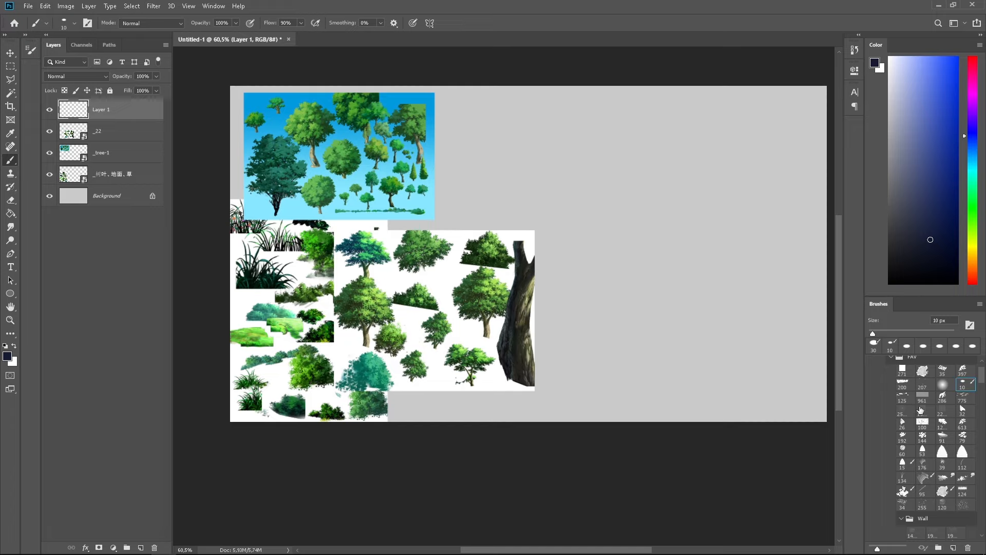
# Step: Sketch the rounded, bumpy outline of a tree crown on the empty canvas area beside the references, using the 35 brush preset at 5 px
pyautogui.click(942, 369)
pyautogui.press('[')
pyautogui.press('[')
pyautogui.press('[')
pyautogui.press('[')
pyautogui.press('[')
pyautogui.press('[')
pyautogui.press('[')
pyautogui.moveTo(723, 206)
pyautogui.mouseDown()
pyautogui.moveTo(691, 171)
pyautogui.moveTo(678, 184)
pyautogui.mouseUp()
pyautogui.moveTo(669, 135)
pyautogui.mouseDown()
pyautogui.moveTo(634, 138)
pyautogui.moveTo(660, 139)
pyautogui.moveTo(645, 138)
pyautogui.moveTo(625, 169)
pyautogui.moveTo(594, 167)
pyautogui.moveTo(581, 201)
pyautogui.mouseUp()
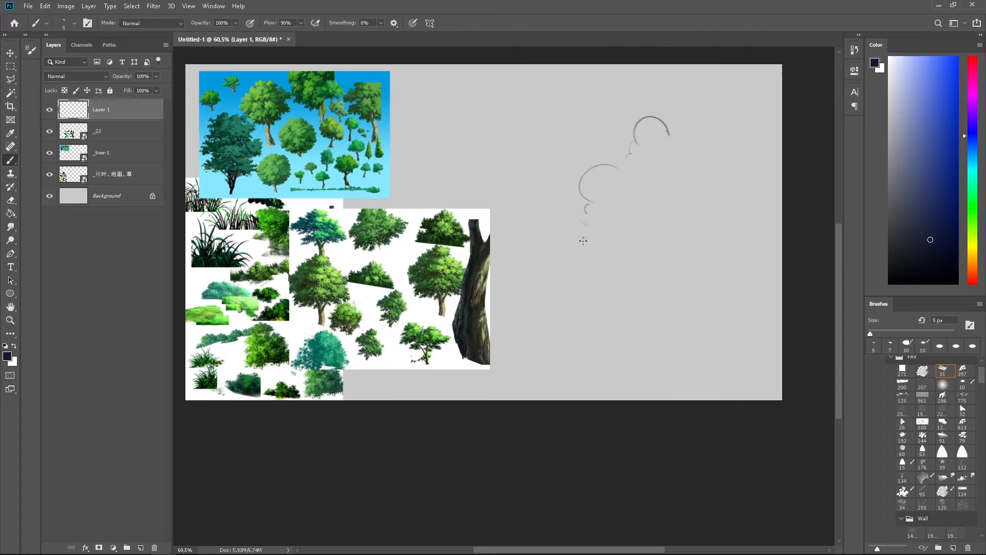
pyautogui.moveTo(585, 238); pyautogui.dragTo(622, 271)
pyautogui.moveTo(624, 274); pyautogui.dragTo(636, 279)
pyautogui.moveTo(677, 137)
pyautogui.mouseDown()
pyautogui.moveTo(727, 161)
pyautogui.moveTo(726, 209)
pyautogui.moveTo(754, 251)
pyautogui.moveTo(713, 280)
pyautogui.moveTo(689, 279)
pyautogui.mouseUp()
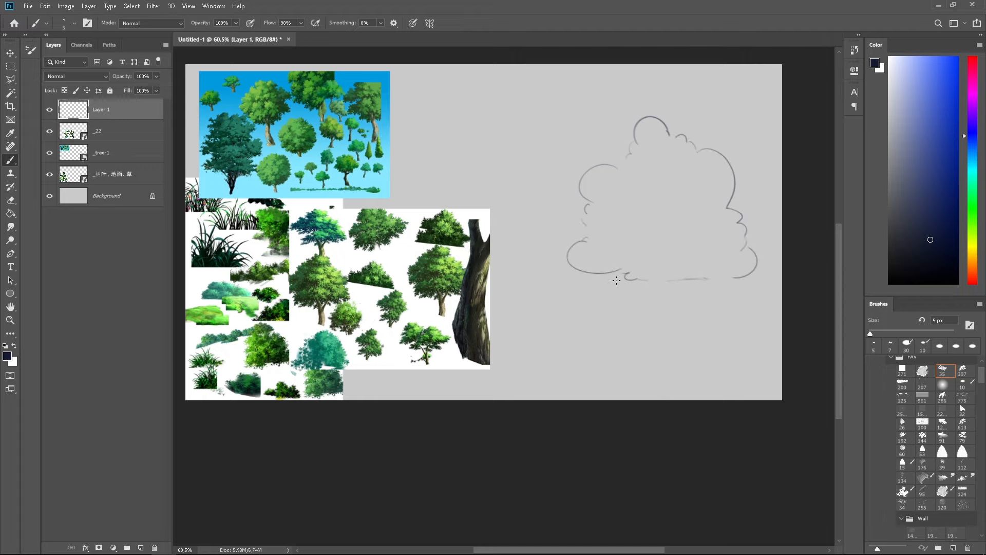
pyautogui.moveTo(616, 281)
pyautogui.mouseDown()
pyautogui.moveTo(645, 291)
pyautogui.moveTo(738, 283)
pyautogui.mouseUp()
# Step: Sketch the two sides of a slim trunk below the crown and a branch line rising into its right half
pyautogui.moveTo(642, 233); pyautogui.dragTo(647, 248)
pyautogui.moveTo(670, 272); pyautogui.dragTo(681, 293)
pyautogui.hotkey('ctrl', 'z')
pyautogui.hotkey('ctrl', 'z')
pyautogui.moveTo(697, 238); pyautogui.dragTo(688, 271)
pyautogui.moveTo(668, 317); pyautogui.dragTo(679, 373)
pyautogui.moveTo(659, 283); pyautogui.dragTo(648, 352)
pyautogui.hotkey('ctrl', 'z')
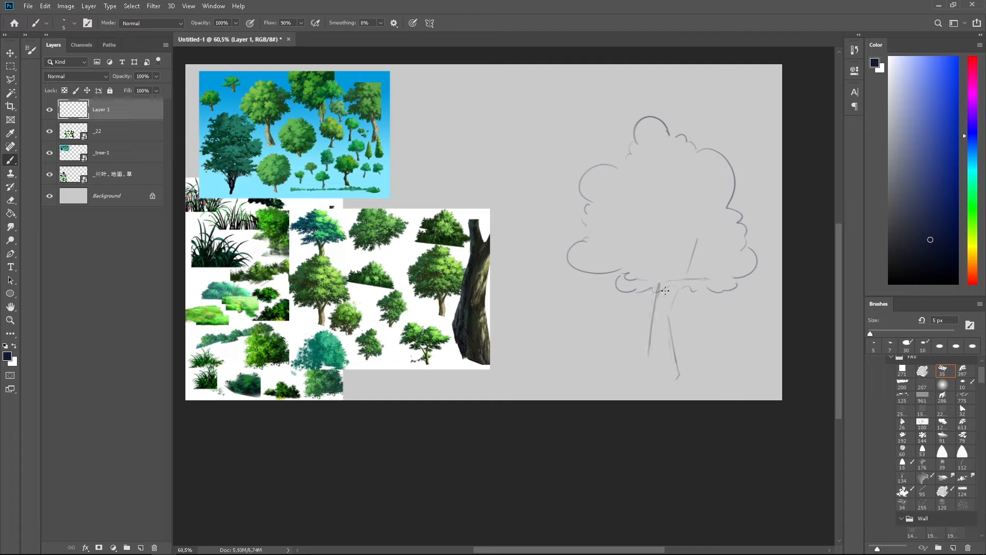
pyautogui.hotkey('ctrl', 'z')
pyautogui.moveTo(663, 281); pyautogui.dragTo(659, 369)
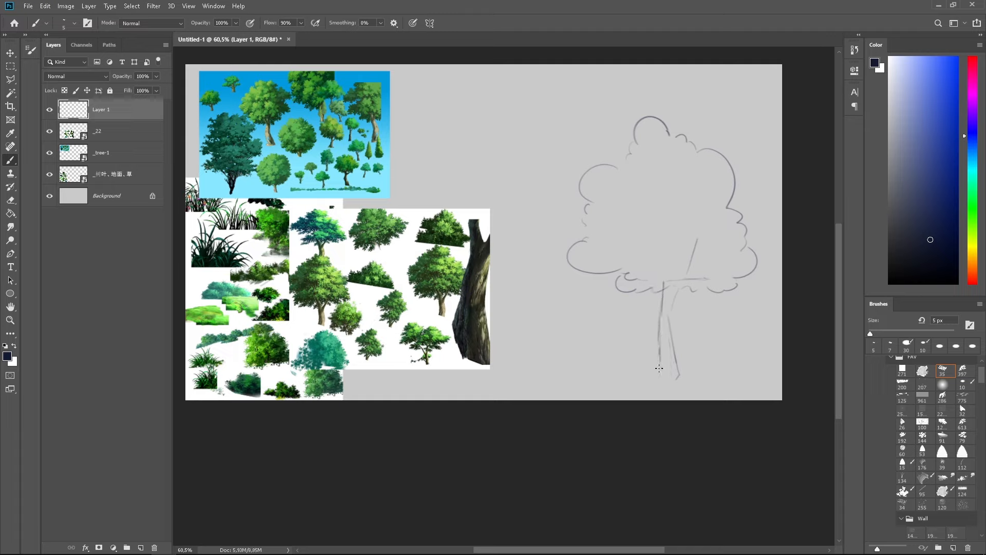
# Step: Sketch branches fanning out from the top of the trunk into both sides of the crown
pyautogui.moveTo(659, 312)
pyautogui.mouseDown()
pyautogui.moveTo(642, 274)
pyautogui.moveTo(619, 206)
pyautogui.mouseUp()
pyautogui.moveTo(642, 270); pyautogui.dragTo(656, 300)
pyautogui.hotkey('ctrl', 'z')
pyautogui.moveTo(639, 261)
pyautogui.mouseDown()
pyautogui.moveTo(660, 308)
pyautogui.moveTo(663, 286)
pyautogui.moveTo(672, 302)
pyautogui.moveTo(717, 242)
pyautogui.moveTo(682, 219)
pyautogui.mouseUp()
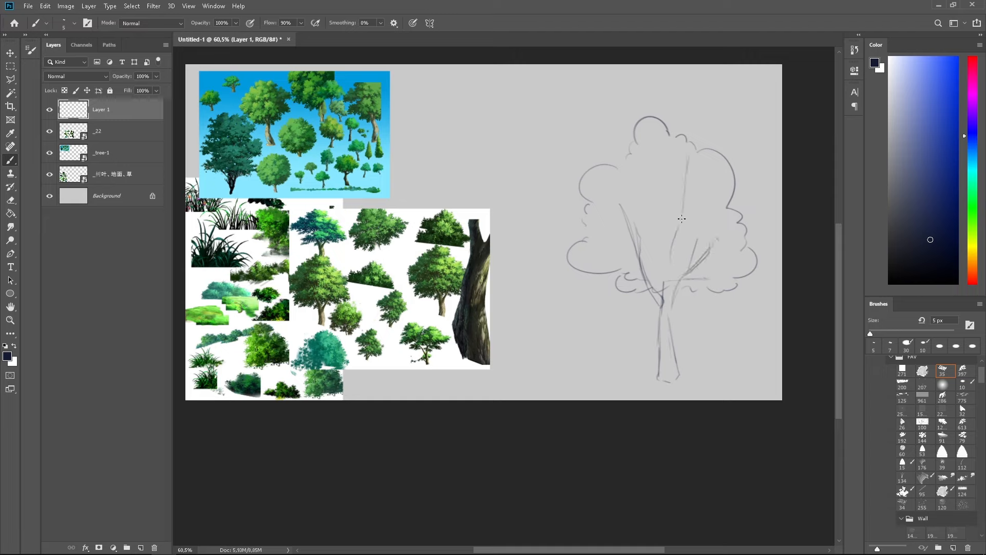
pyautogui.moveTo(637, 168); pyautogui.dragTo(647, 197)
pyautogui.moveTo(656, 235); pyautogui.dragTo(666, 280)
pyautogui.hotkey('ctrl', 'z')
pyautogui.moveTo(640, 233)
pyautogui.mouseDown()
pyautogui.moveTo(663, 278)
pyautogui.moveTo(714, 232)
pyautogui.moveTo(684, 215)
pyautogui.mouseUp()
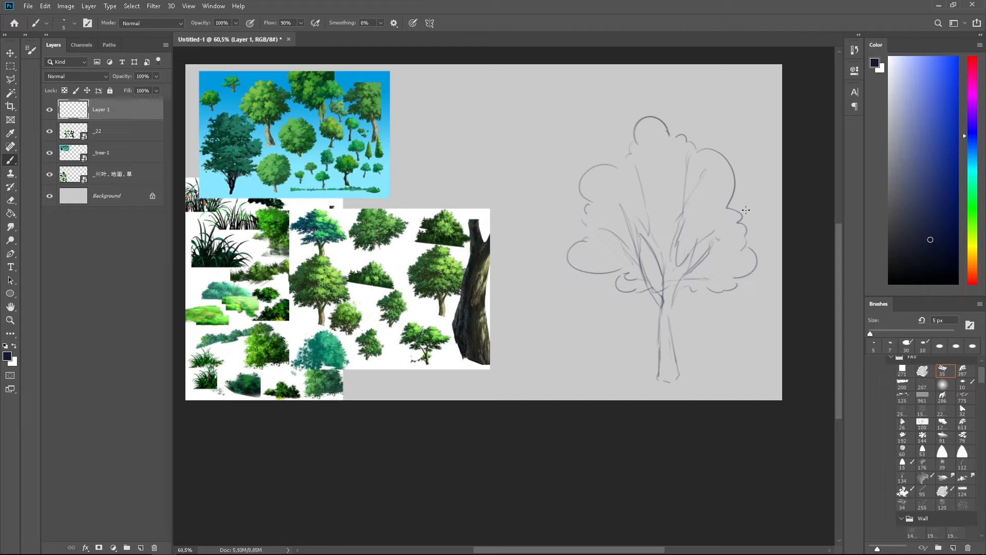
# Step: Move the whole tree sketch slightly up and to the left on the canvas
pyautogui.moveTo(746, 257)
pyautogui.mouseDown()
pyautogui.moveTo(742, 205)
pyautogui.moveTo(761, 255)
pyautogui.mouseUp()
pyautogui.press('v')
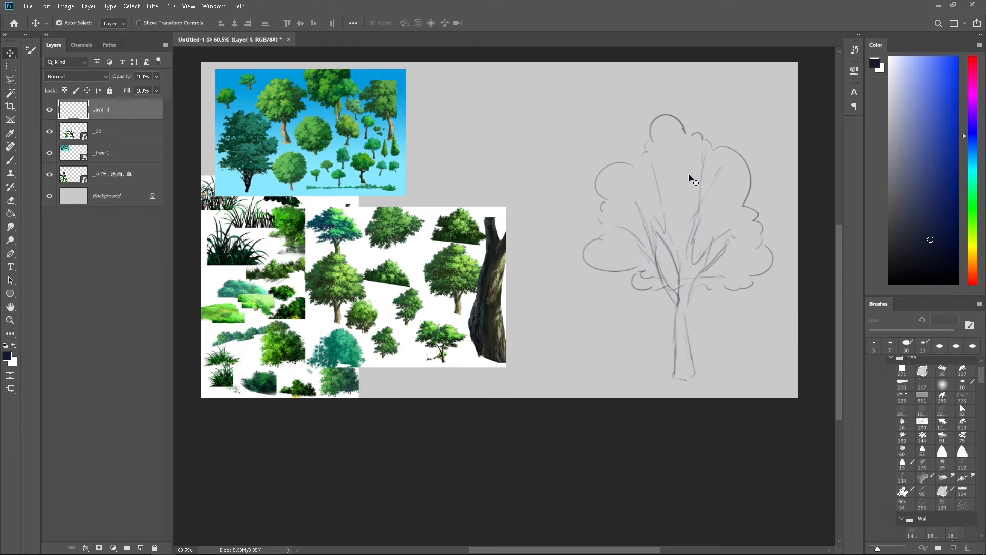
pyautogui.moveTo(683, 126)
pyautogui.mouseDown()
pyautogui.moveTo(654, 99)
pyautogui.moveTo(658, 106)
pyautogui.mouseUp()
pyautogui.press('b')
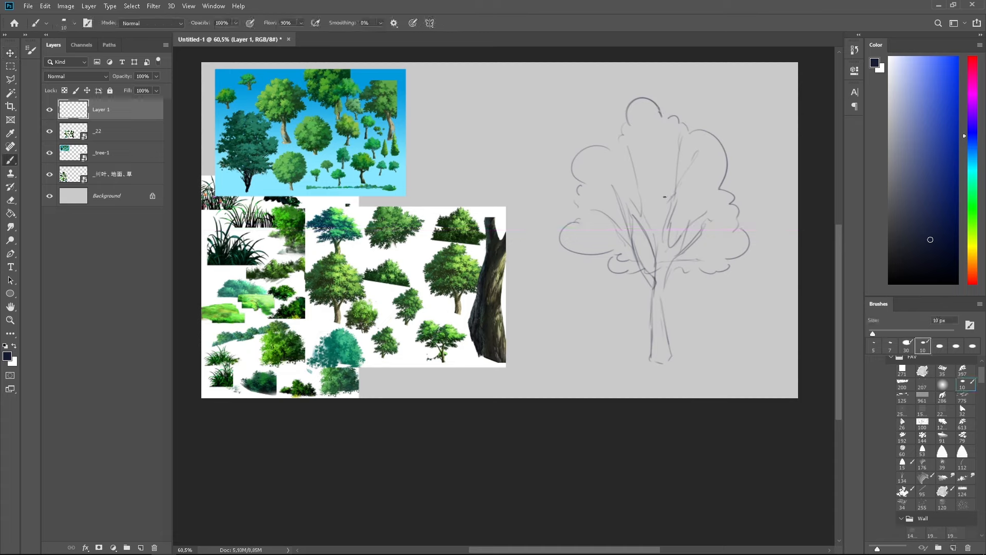
# Step: Add a new layer and paint leaves along the crown's top and upper-left edge in dark green sampled from a reference tree, using the 10 px leaf brush at about 9 px
pyautogui.click(141, 548)
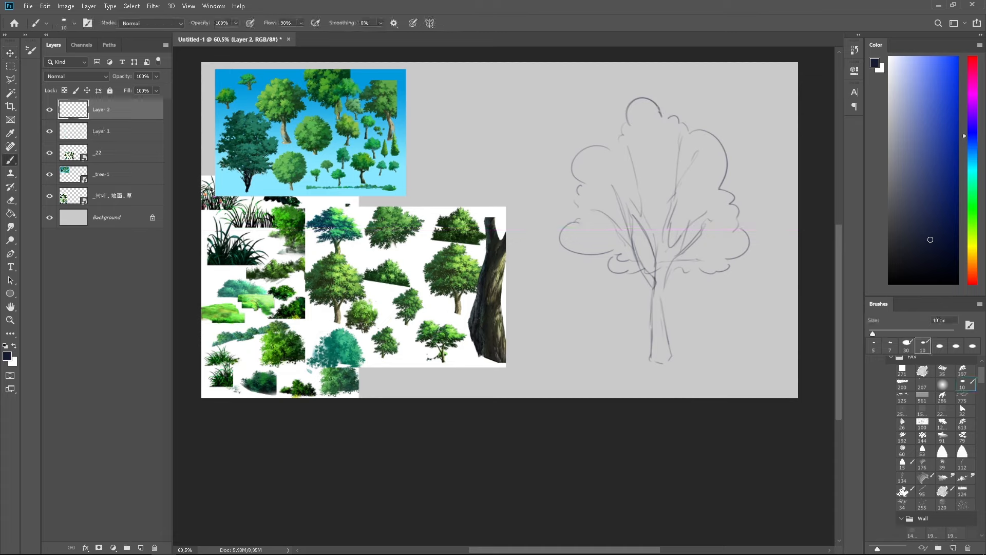
pyautogui.keyDown('alt'); pyautogui.click(324, 275); pyautogui.keyUp('alt')
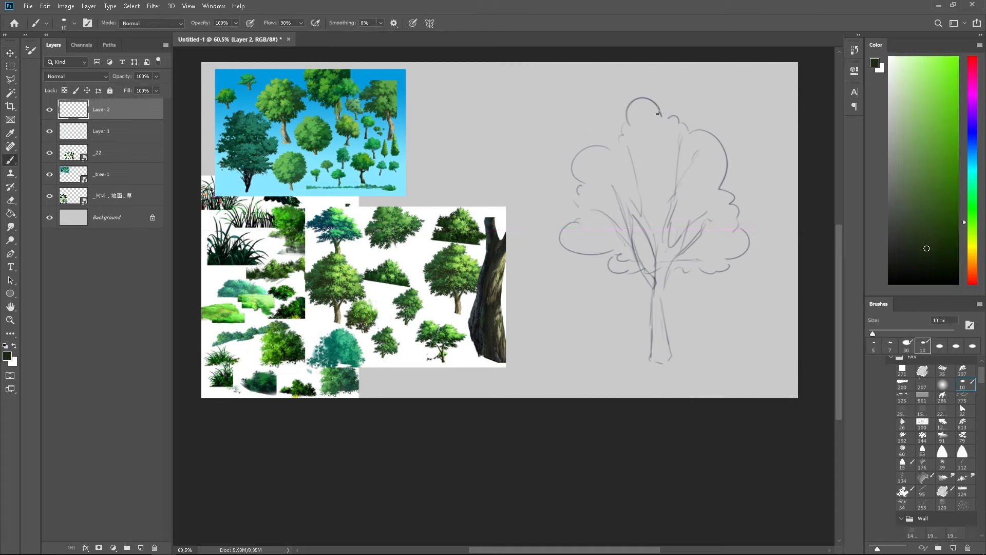
pyautogui.moveTo(638, 99)
pyautogui.mouseDown()
pyautogui.moveTo(622, 115)
pyautogui.moveTo(634, 119)
pyautogui.moveTo(640, 106)
pyautogui.moveTo(645, 121)
pyautogui.moveTo(640, 103)
pyautogui.moveTo(661, 115)
pyautogui.moveTo(645, 104)
pyautogui.moveTo(654, 96)
pyautogui.moveTo(653, 115)
pyautogui.moveTo(679, 129)
pyautogui.moveTo(634, 113)
pyautogui.moveTo(658, 123)
pyautogui.moveTo(627, 125)
pyautogui.moveTo(616, 150)
pyautogui.moveTo(620, 140)
pyautogui.moveTo(583, 153)
pyautogui.moveTo(604, 151)
pyautogui.moveTo(592, 146)
pyautogui.moveTo(573, 170)
pyautogui.moveTo(590, 185)
pyautogui.moveTo(575, 163)
pyautogui.moveTo(591, 148)
pyautogui.mouseUp()
pyautogui.hotkey('ctrl', 'z')
pyautogui.press(']')
pyautogui.press(']')
pyautogui.hotkey('ctrl', 'z')
pyautogui.press('[')
pyautogui.press('[')
pyautogui.press('[')
pyautogui.press('[')
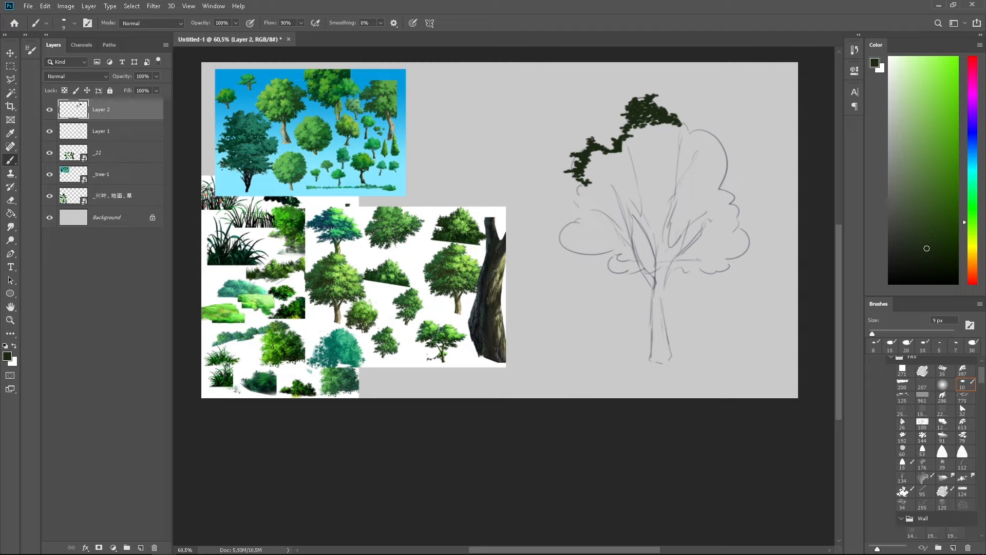
pyautogui.moveTo(580, 161); pyautogui.dragTo(577, 162)
# Step: Set the leaf brush's angle jitter to 36% in its shape dynamics
pyautogui.click(31, 50)
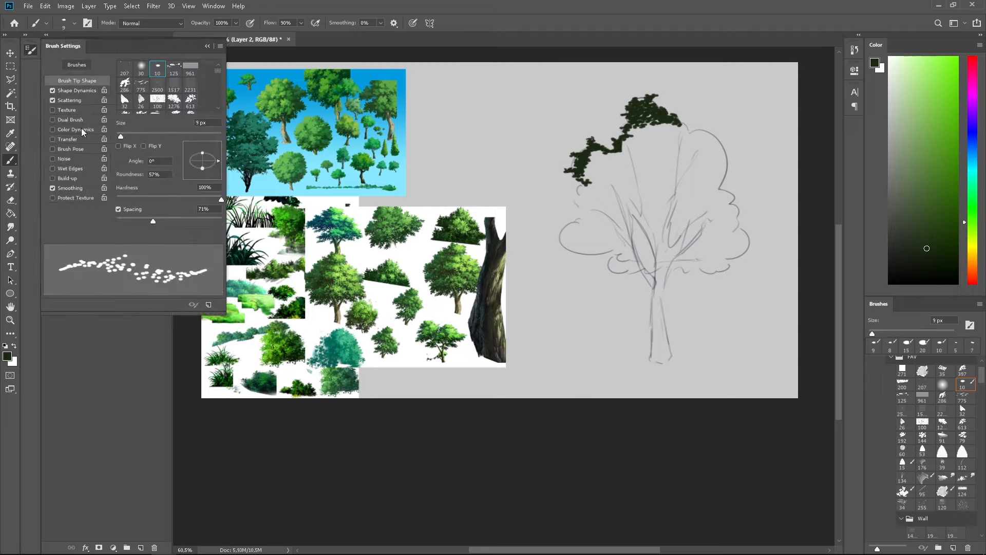
pyautogui.click(76, 90)
pyautogui.moveTo(172, 154)
pyautogui.mouseDown()
pyautogui.moveTo(134, 152)
pyautogui.moveTo(155, 154)
pyautogui.mouseUp()
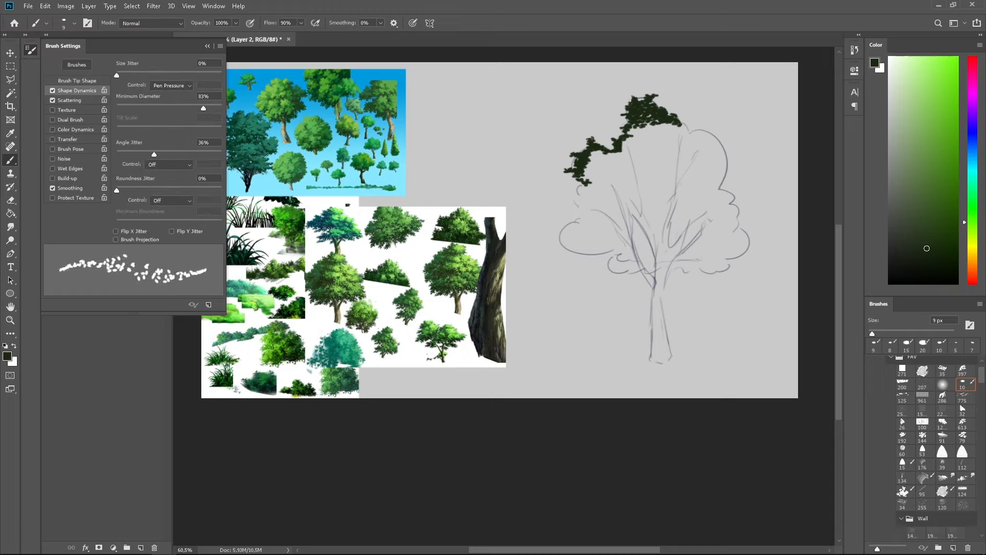
# Step: Paint dark green leaves down the crown's left edge and around its lower-left lobe, with brush sizes of 10 to 15 px
pyautogui.moveTo(631, 106); pyautogui.dragTo(589, 141)
pyautogui.moveTo(584, 189); pyautogui.dragTo(584, 204)
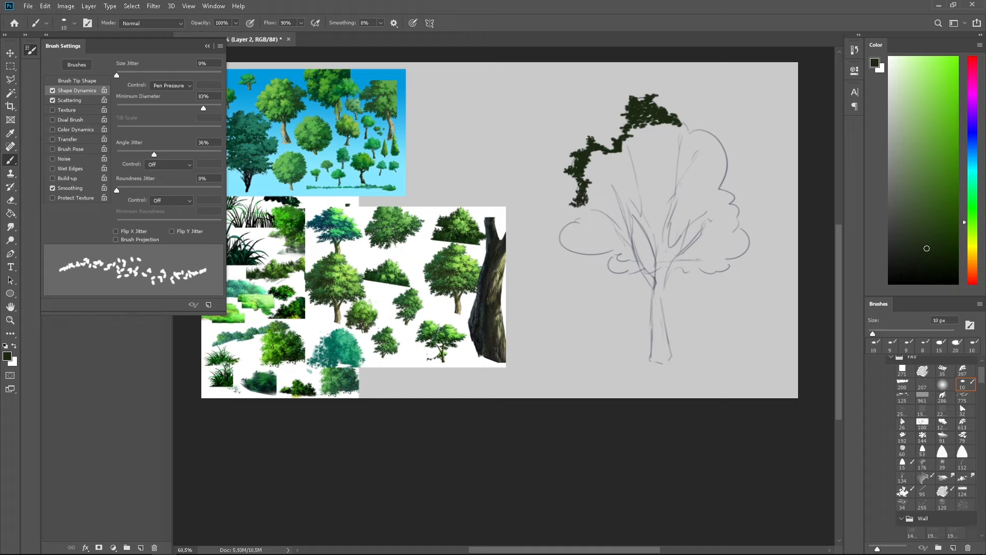
pyautogui.press(']')
pyautogui.moveTo(584, 206)
pyautogui.mouseDown()
pyautogui.moveTo(587, 215)
pyautogui.moveTo(561, 230)
pyautogui.mouseUp()
pyautogui.press('[')
pyautogui.press('[')
pyautogui.press('[')
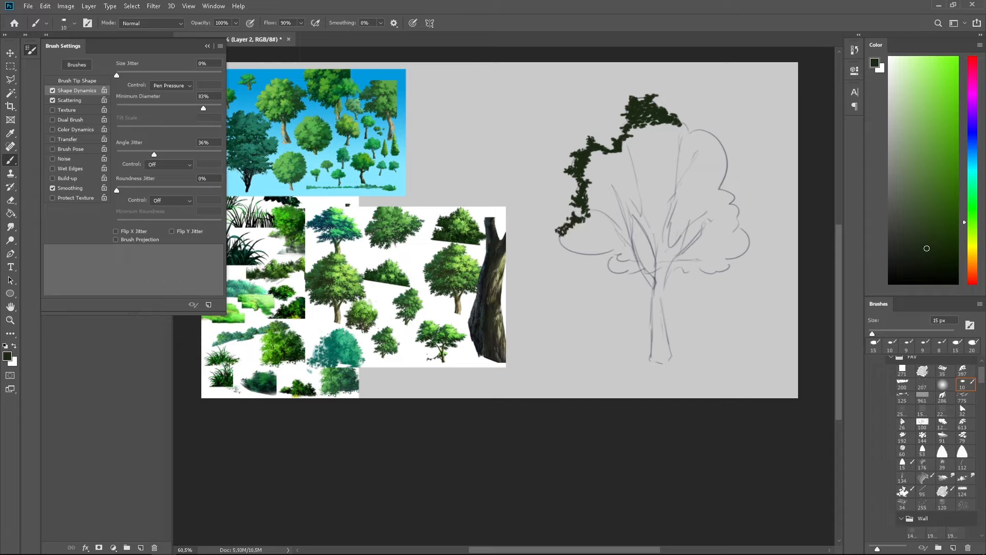
pyautogui.press(']')
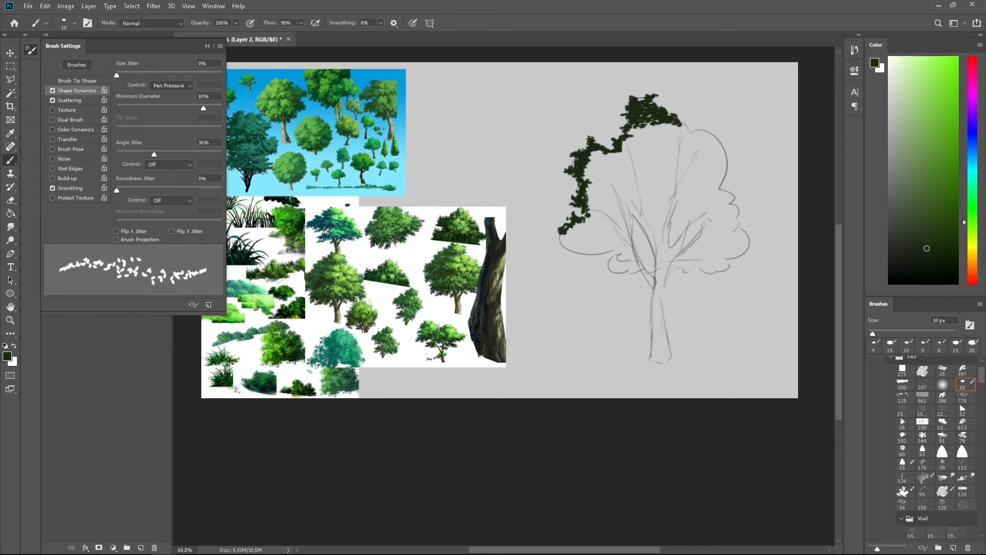
pyautogui.moveTo(559, 240)
pyautogui.mouseDown()
pyautogui.moveTo(630, 270)
pyautogui.moveTo(578, 247)
pyautogui.moveTo(570, 228)
pyautogui.moveTo(596, 254)
pyautogui.moveTo(602, 238)
pyautogui.moveTo(584, 215)
pyautogui.moveTo(598, 248)
pyautogui.moveTo(619, 241)
pyautogui.mouseUp()
pyautogui.press(']')
pyautogui.click(562, 246)
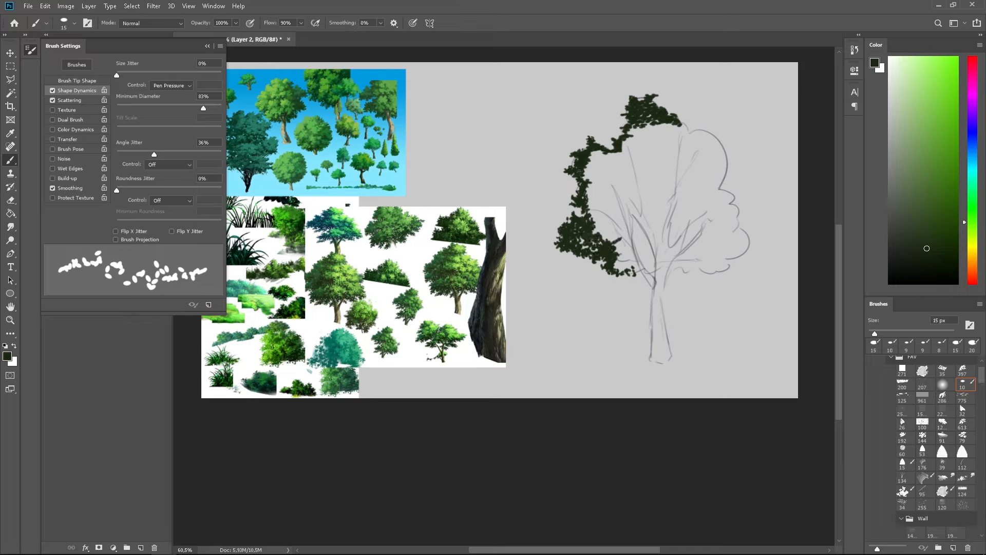
# Step: Paint dark green leaves along the crown's right and lower edges and fill the left part of its interior at 15 px
pyautogui.moveTo(586, 154)
pyautogui.mouseDown()
pyautogui.moveTo(601, 164)
pyautogui.moveTo(588, 220)
pyautogui.moveTo(601, 229)
pyautogui.moveTo(593, 186)
pyautogui.moveTo(594, 212)
pyautogui.moveTo(637, 268)
pyautogui.moveTo(627, 275)
pyautogui.moveTo(687, 268)
pyautogui.moveTo(670, 282)
pyautogui.moveTo(679, 282)
pyautogui.moveTo(699, 265)
pyautogui.moveTo(722, 268)
pyautogui.moveTo(746, 230)
pyautogui.moveTo(746, 254)
pyautogui.mouseUp()
pyautogui.moveTo(742, 248)
pyautogui.mouseDown()
pyautogui.moveTo(718, 266)
pyautogui.moveTo(725, 252)
pyautogui.moveTo(716, 265)
pyautogui.moveTo(683, 267)
pyautogui.moveTo(685, 256)
pyautogui.moveTo(633, 270)
pyautogui.moveTo(623, 253)
pyautogui.moveTo(657, 260)
pyautogui.mouseUp()
pyautogui.moveTo(597, 231)
pyautogui.mouseDown()
pyautogui.moveTo(591, 249)
pyautogui.moveTo(608, 228)
pyautogui.moveTo(583, 247)
pyautogui.moveTo(608, 233)
pyautogui.moveTo(598, 202)
pyautogui.moveTo(601, 171)
pyautogui.moveTo(610, 171)
pyautogui.moveTo(615, 226)
pyautogui.moveTo(642, 252)
pyautogui.moveTo(665, 244)
pyautogui.mouseUp()
pyautogui.moveTo(666, 131)
pyautogui.mouseDown()
pyautogui.moveTo(690, 117)
pyautogui.moveTo(680, 126)
pyautogui.moveTo(689, 136)
pyautogui.moveTo(688, 115)
pyautogui.moveTo(687, 133)
pyautogui.moveTo(706, 138)
pyautogui.moveTo(727, 164)
pyautogui.moveTo(691, 141)
pyautogui.moveTo(709, 152)
pyautogui.moveTo(715, 137)
pyautogui.moveTo(722, 192)
pyautogui.moveTo(736, 184)
pyautogui.moveTo(721, 182)
pyautogui.moveTo(721, 163)
pyautogui.moveTo(738, 198)
pyautogui.moveTo(731, 211)
pyautogui.moveTo(751, 231)
pyautogui.moveTo(748, 247)
pyautogui.moveTo(741, 222)
pyautogui.mouseUp()
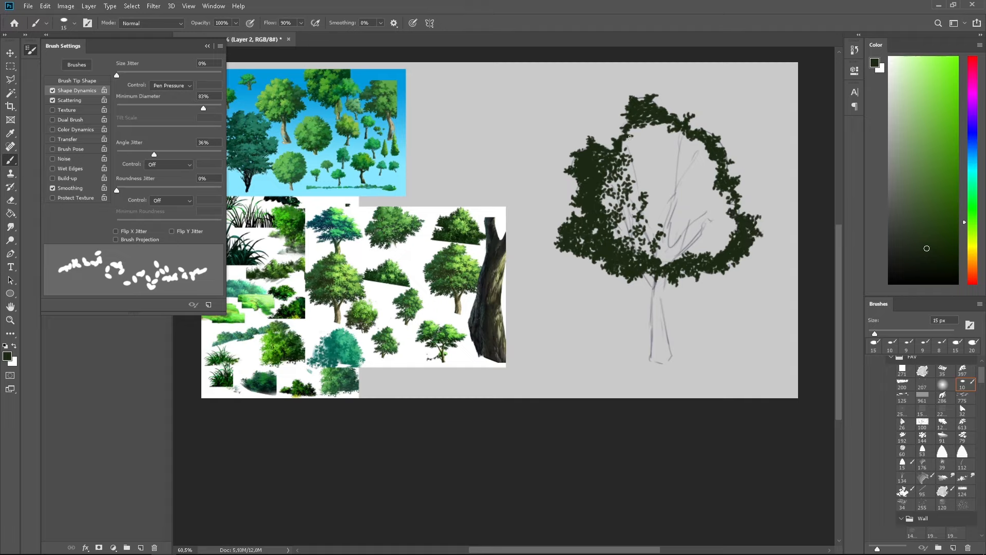
pyautogui.moveTo(628, 139)
pyautogui.mouseDown()
pyautogui.moveTo(600, 187)
pyautogui.moveTo(633, 159)
pyautogui.moveTo(601, 194)
pyautogui.moveTo(622, 189)
pyautogui.moveTo(609, 208)
pyautogui.moveTo(636, 195)
pyautogui.moveTo(606, 230)
pyautogui.moveTo(630, 213)
pyautogui.moveTo(614, 239)
pyautogui.moveTo(652, 219)
pyautogui.moveTo(622, 256)
pyautogui.moveTo(666, 234)
pyautogui.moveTo(643, 266)
pyautogui.moveTo(683, 264)
pyautogui.mouseUp()
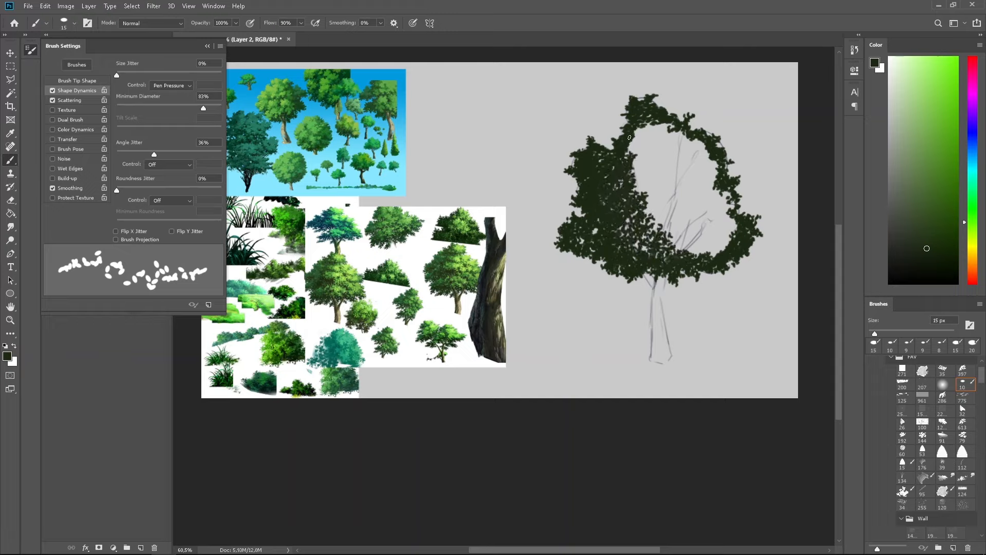
pyautogui.moveTo(629, 137)
pyautogui.mouseDown()
pyautogui.moveTo(626, 165)
pyautogui.moveTo(653, 142)
pyautogui.moveTo(646, 158)
pyautogui.moveTo(657, 154)
pyautogui.moveTo(625, 192)
pyautogui.moveTo(652, 172)
pyautogui.moveTo(635, 195)
pyautogui.moveTo(663, 181)
pyautogui.moveTo(641, 206)
pyautogui.moveTo(667, 195)
pyautogui.moveTo(638, 222)
pyautogui.moveTo(666, 211)
pyautogui.moveTo(645, 232)
pyautogui.moveTo(676, 231)
pyautogui.moveTo(669, 255)
pyautogui.moveTo(729, 246)
pyautogui.moveTo(722, 200)
pyautogui.moveTo(731, 208)
pyautogui.moveTo(726, 217)
pyautogui.moveTo(712, 191)
pyautogui.moveTo(718, 159)
pyautogui.moveTo(698, 138)
pyautogui.mouseUp()
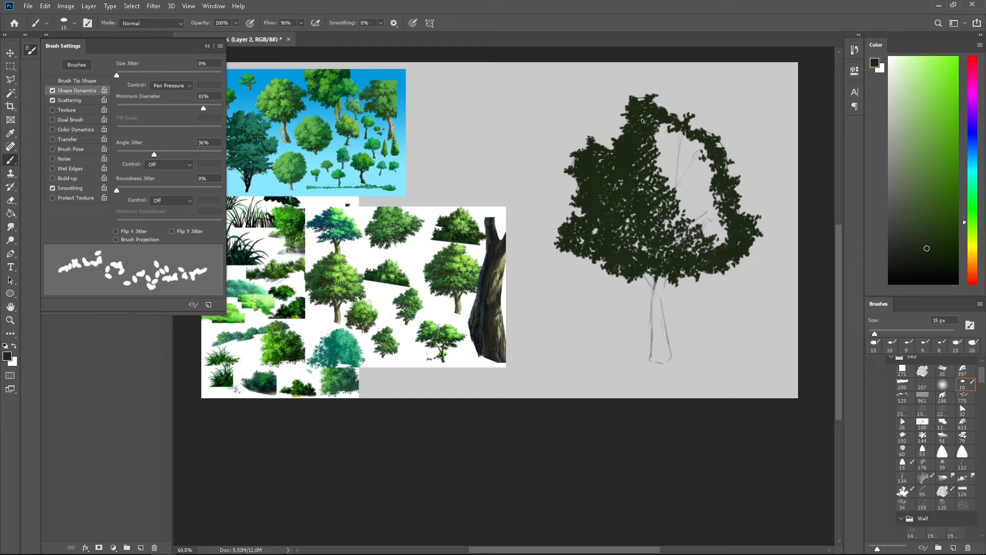
pyautogui.moveTo(635, 151)
pyautogui.mouseDown()
pyautogui.moveTo(650, 128)
pyautogui.moveTo(646, 171)
pyautogui.moveTo(638, 153)
pyautogui.moveTo(656, 212)
pyautogui.moveTo(637, 185)
pyautogui.moveTo(631, 233)
pyautogui.moveTo(622, 214)
pyautogui.moveTo(652, 236)
pyautogui.moveTo(624, 234)
pyautogui.moveTo(674, 259)
pyautogui.mouseUp()
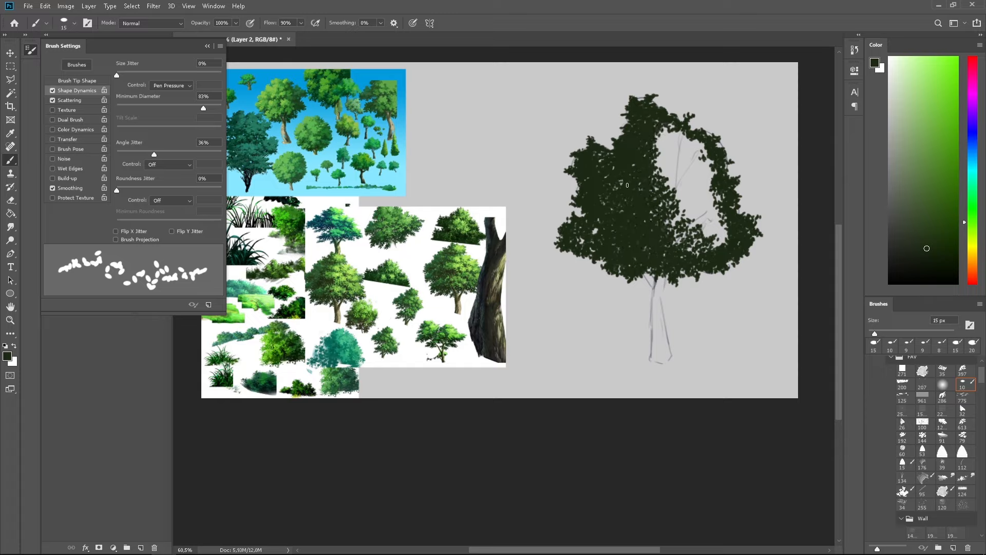
# Step: Fill the crown's remaining interior with solid dark green using the large textured brush, enlarged to 125 px
pyautogui.click(923, 371)
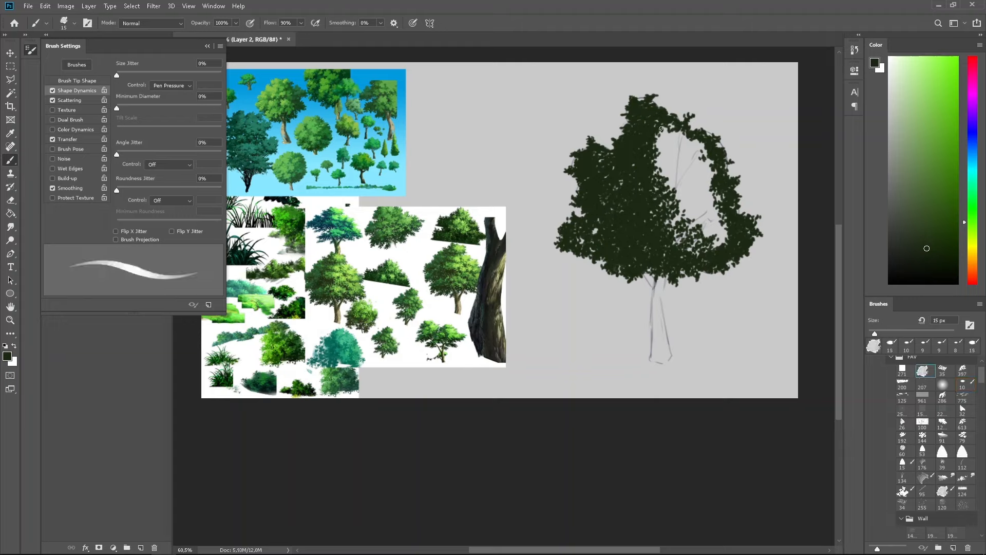
pyautogui.moveTo(661, 131); pyautogui.dragTo(667, 226)
pyautogui.press(']')
pyautogui.press(']')
pyautogui.press(']')
pyautogui.press(']')
pyautogui.press(']')
pyautogui.press(']')
pyautogui.press(']')
pyautogui.press(']')
pyautogui.press(']')
pyautogui.press(']')
pyautogui.press(']')
pyautogui.press(']')
pyautogui.press(']')
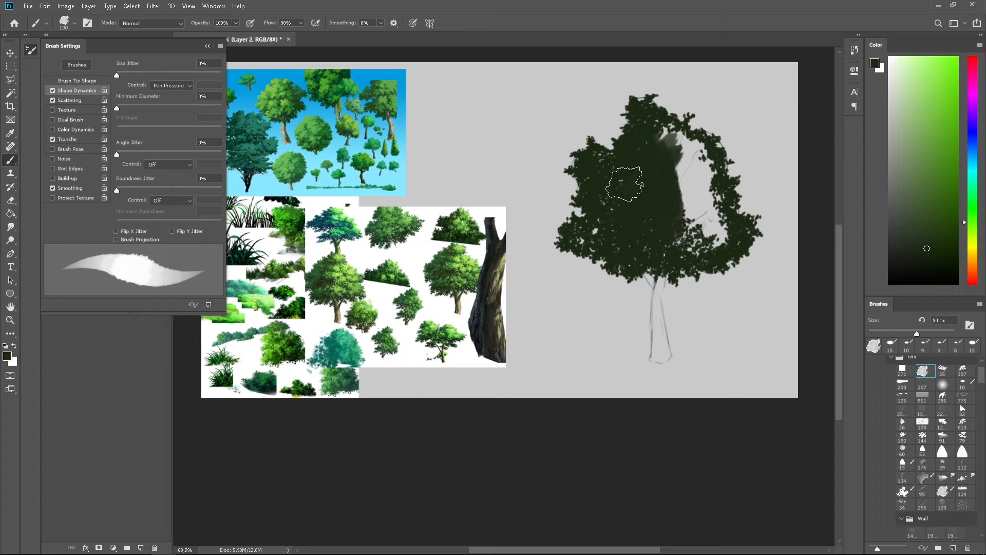
pyautogui.moveTo(668, 170)
pyautogui.mouseDown()
pyautogui.moveTo(691, 216)
pyautogui.moveTo(660, 254)
pyautogui.mouseUp()
pyautogui.press(']')
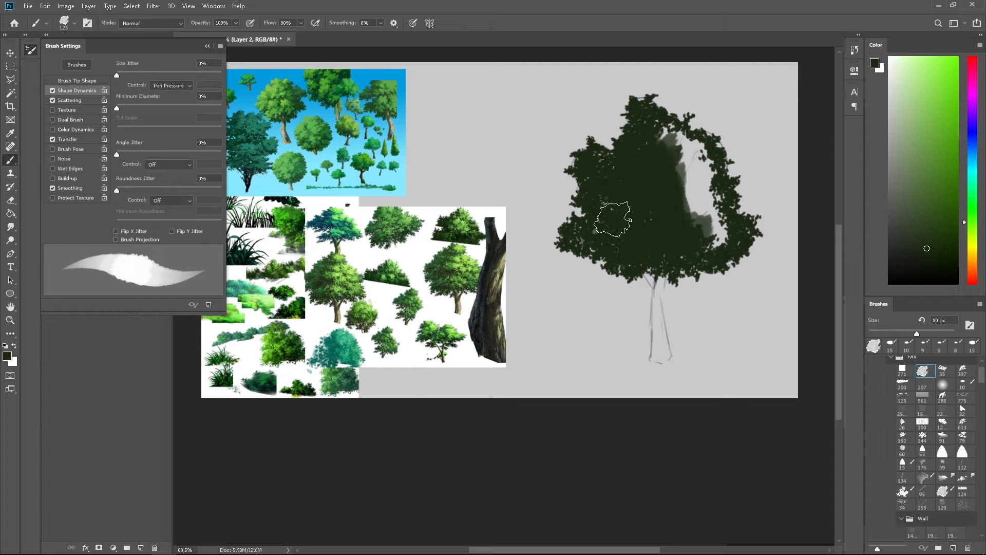
pyautogui.moveTo(660, 142)
pyautogui.mouseDown()
pyautogui.moveTo(696, 222)
pyautogui.moveTo(719, 225)
pyautogui.moveTo(779, 269)
pyautogui.moveTo(722, 236)
pyautogui.moveTo(690, 154)
pyautogui.moveTo(669, 148)
pyautogui.mouseUp()
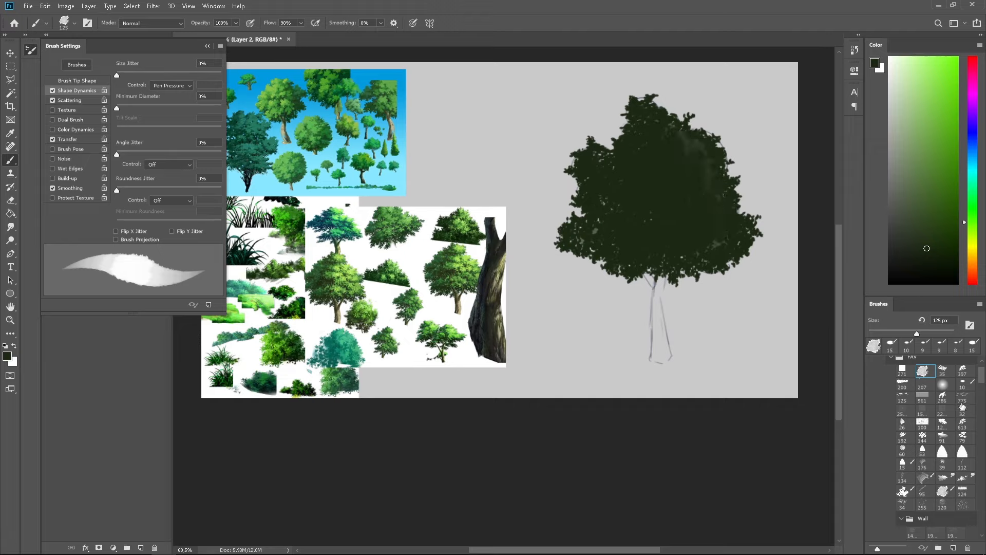
# Step: Paint more dark green leaves over the crown's right side and its right edge using the 15 px leaf brush
pyautogui.click(892, 344)
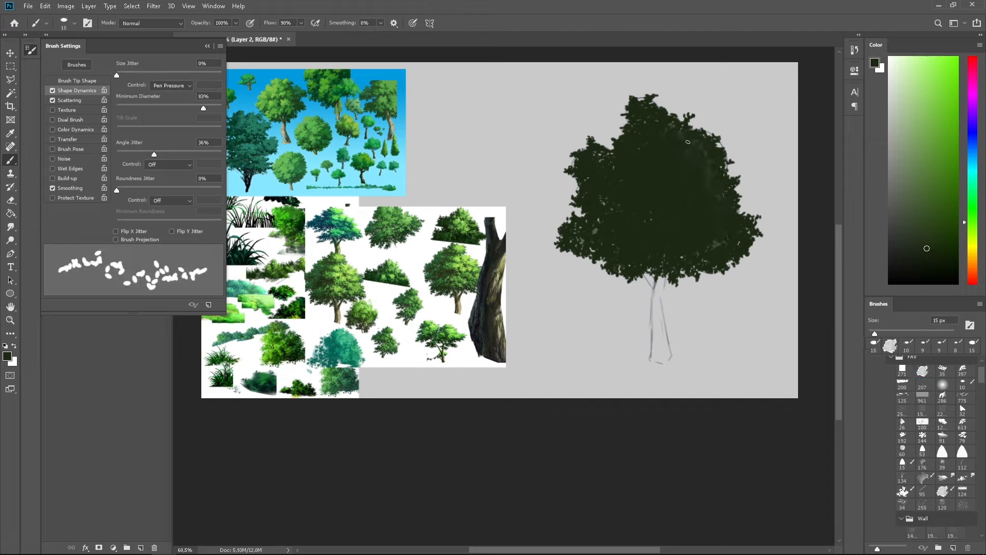
pyautogui.moveTo(714, 174)
pyautogui.mouseDown()
pyautogui.moveTo(740, 145)
pyautogui.moveTo(728, 174)
pyautogui.mouseUp()
pyautogui.moveTo(738, 210); pyautogui.dragTo(744, 219)
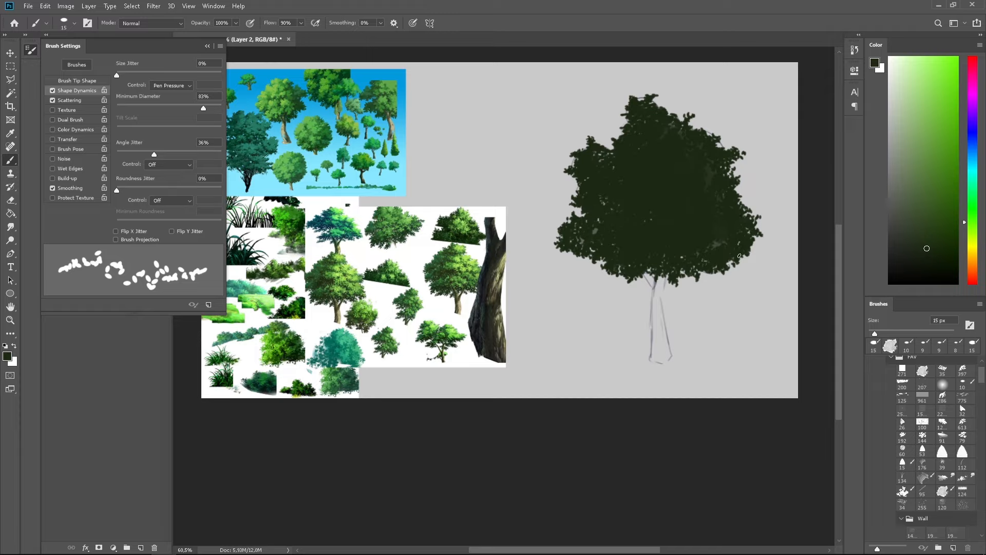
pyautogui.moveTo(739, 256); pyautogui.dragTo(744, 261)
# Step: Erase small gaps in the upper, right and middle parts of the crown with a 7 px eraser
pyautogui.press('e')
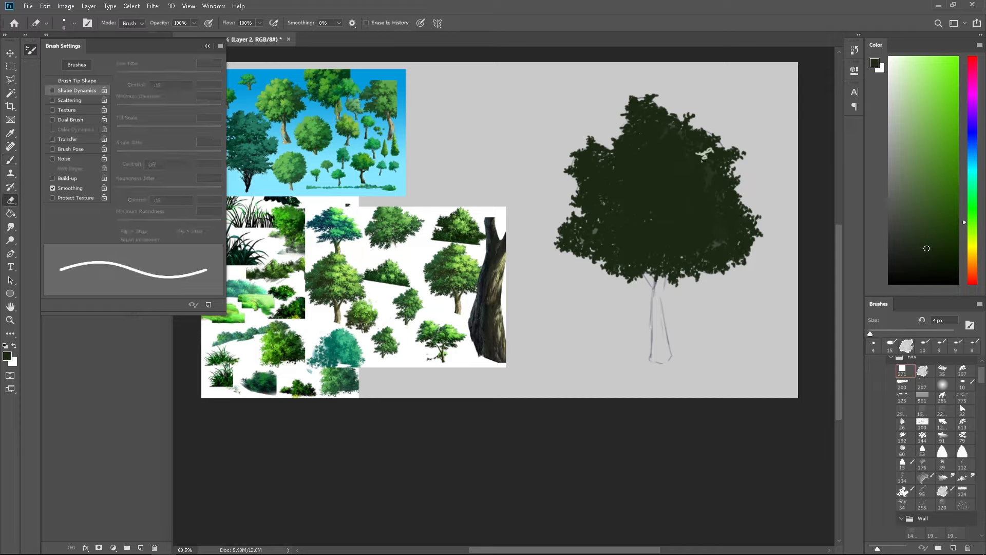
pyautogui.press(']')
pyautogui.press(']')
pyautogui.press(']')
pyautogui.moveTo(697, 156); pyautogui.dragTo(704, 153)
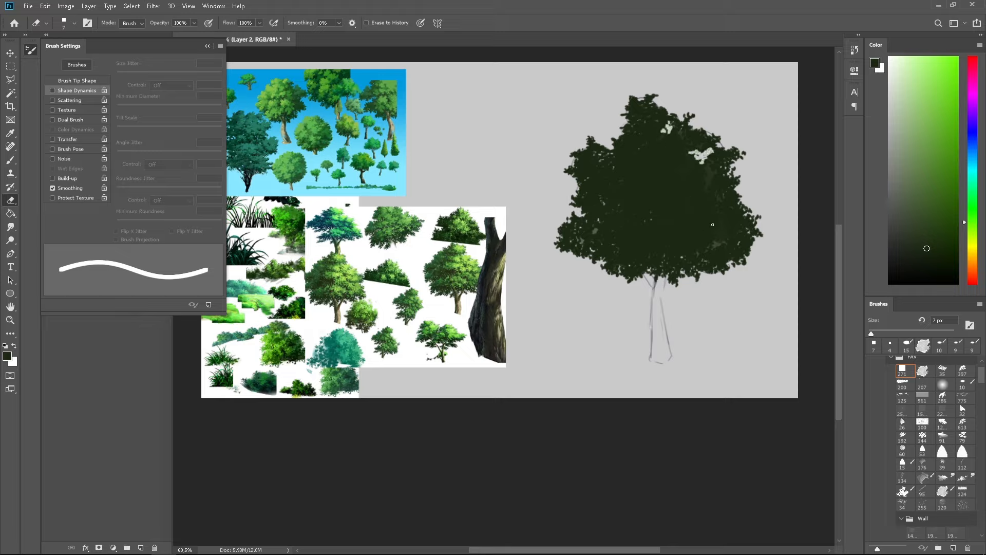
pyautogui.moveTo(731, 224); pyautogui.dragTo(722, 230)
pyautogui.moveTo(646, 187)
pyautogui.mouseDown()
pyautogui.moveTo(652, 190)
pyautogui.moveTo(636, 212)
pyautogui.mouseUp()
# Step: Break up the erased gaps in the crown's upper and lower-right parts with dark green leaves at 15 px
pyautogui.press('b')
pyautogui.moveTo(704, 199)
pyautogui.mouseDown()
pyautogui.moveTo(640, 190)
pyautogui.moveTo(650, 180)
pyautogui.moveTo(643, 189)
pyautogui.moveTo(664, 186)
pyautogui.moveTo(634, 211)
pyautogui.moveTo(634, 185)
pyautogui.moveTo(642, 211)
pyautogui.mouseUp()
pyautogui.hotkey('ctrl', 'z')
pyautogui.moveTo(687, 157)
pyautogui.mouseDown()
pyautogui.moveTo(709, 153)
pyautogui.moveTo(703, 164)
pyautogui.mouseUp()
pyautogui.moveTo(669, 123); pyautogui.dragTo(681, 135)
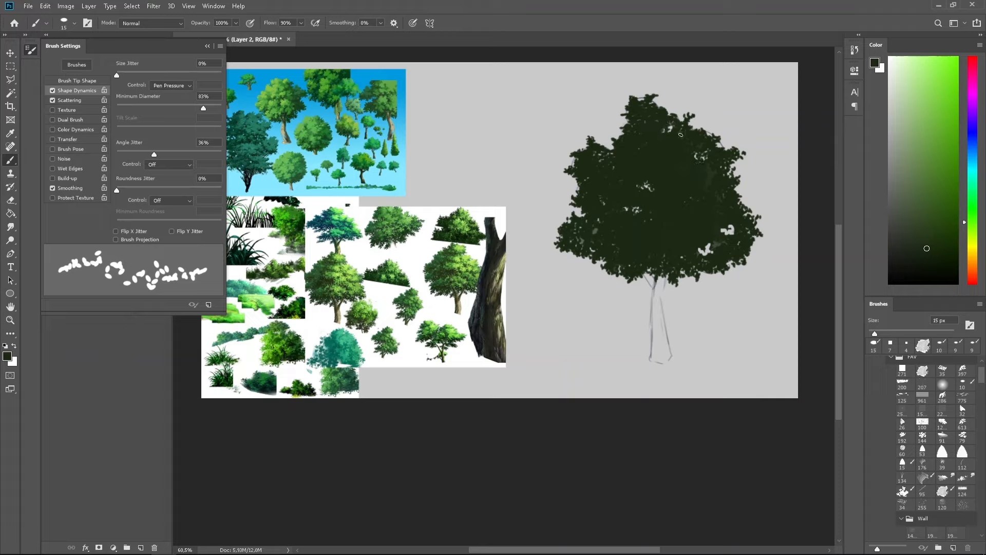
pyautogui.moveTo(699, 241)
pyautogui.mouseDown()
pyautogui.moveTo(711, 252)
pyautogui.moveTo(730, 235)
pyautogui.mouseUp()
# Step: Erase further gaps in the crown's lower-right and left parts and soften them with dark green leaves
pyautogui.press('e')
pyautogui.moveTo(681, 239); pyautogui.dragTo(705, 236)
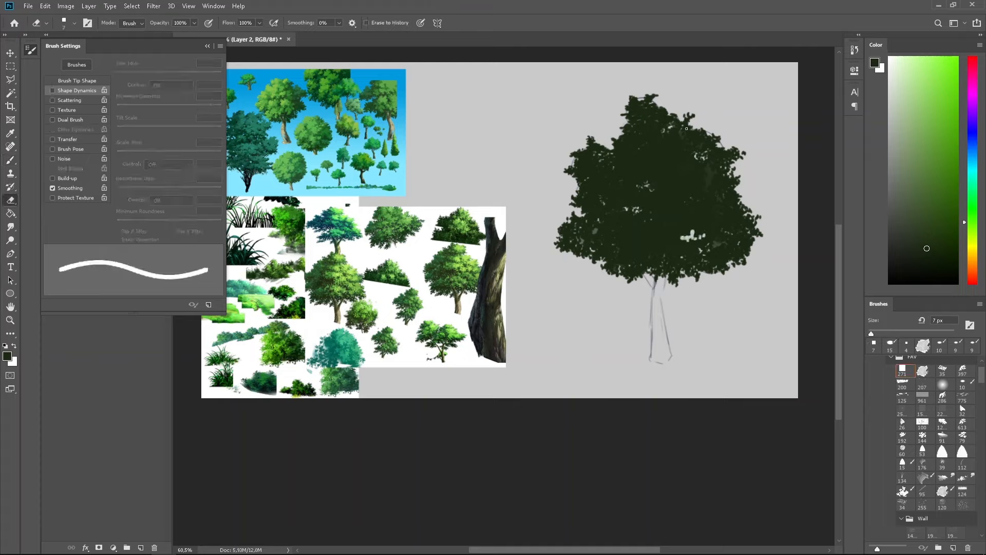
pyautogui.moveTo(619, 168); pyautogui.dragTo(622, 163)
pyautogui.moveTo(599, 206); pyautogui.dragTo(599, 207)
pyautogui.press('b')
pyautogui.moveTo(613, 158); pyautogui.dragTo(619, 165)
pyautogui.moveTo(677, 243); pyautogui.dragTo(688, 238)
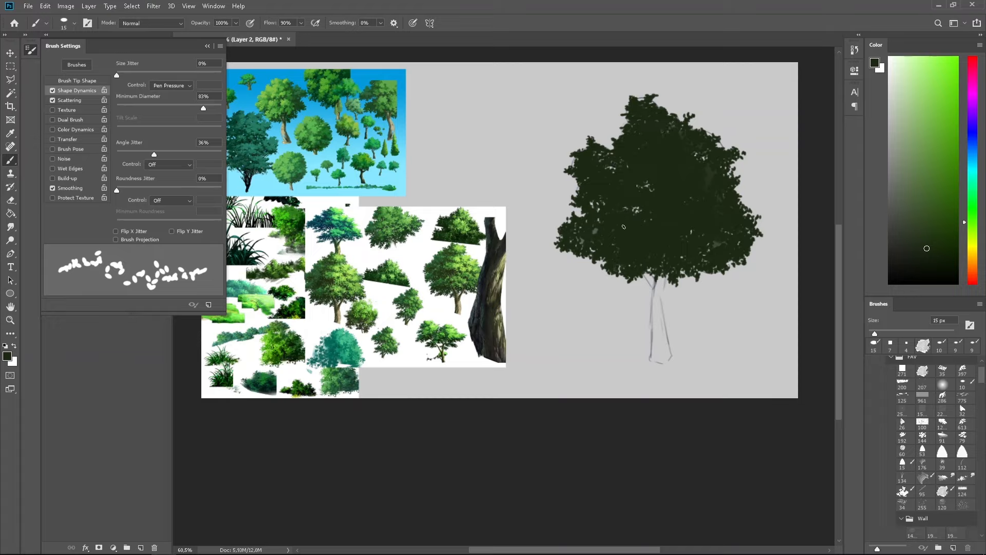
# Step: Erase tiny gaps in the crown's left half at 9 px and partly cover them with dark leaves
pyautogui.press('e')
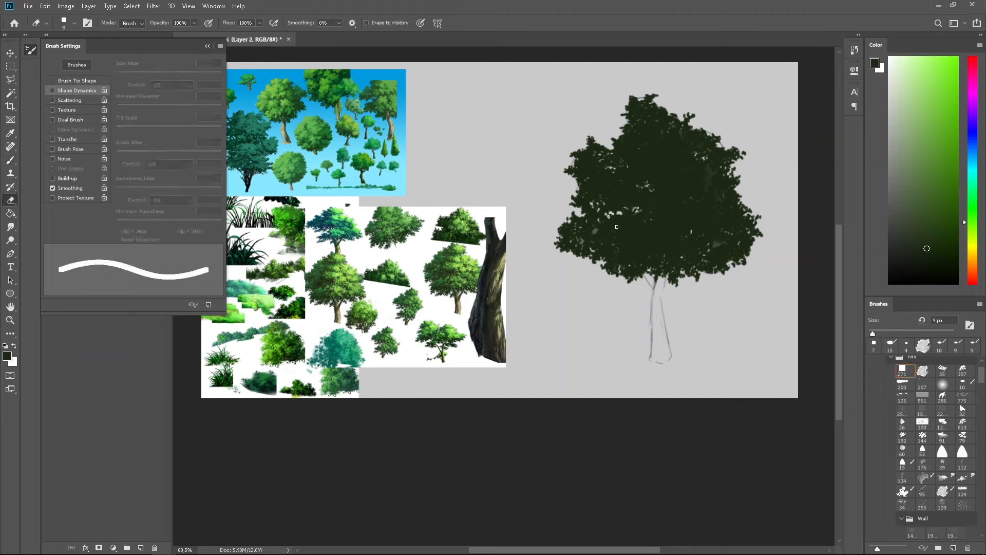
pyautogui.press('b')
pyautogui.moveTo(620, 215); pyautogui.dragTo(636, 211)
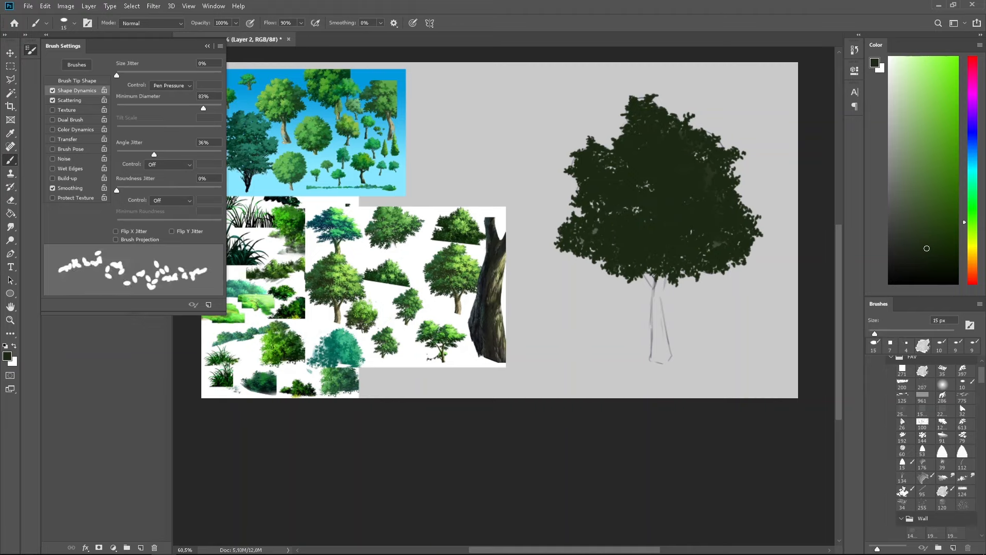
pyautogui.moveTo(626, 128)
pyautogui.mouseDown()
pyautogui.moveTo(609, 146)
pyautogui.moveTo(621, 147)
pyautogui.mouseUp()
pyautogui.moveTo(640, 210); pyautogui.dragTo(635, 212)
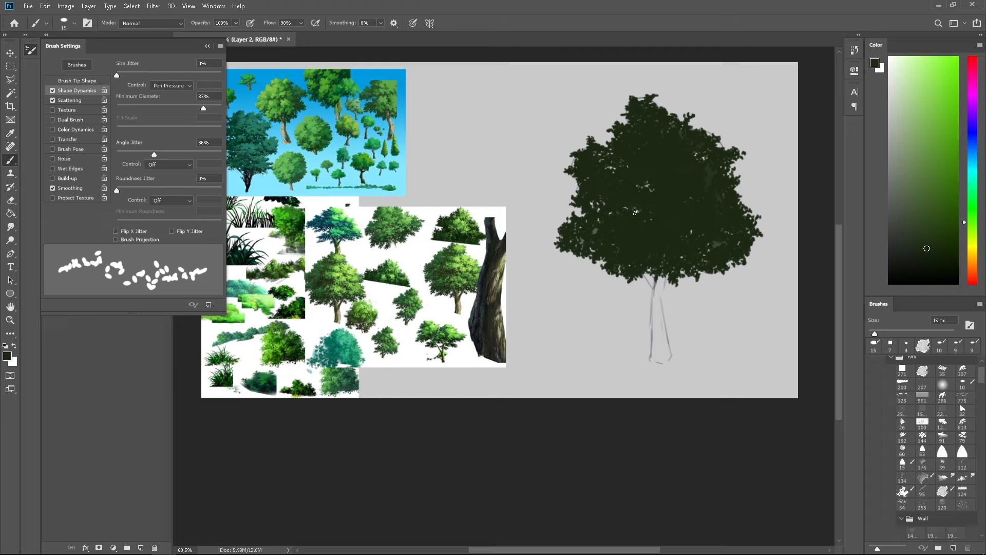
# Step: Add a new layer above the foliage and set up the textured brush with a medium green sampled from a reference tree
pyautogui.click(208, 46)
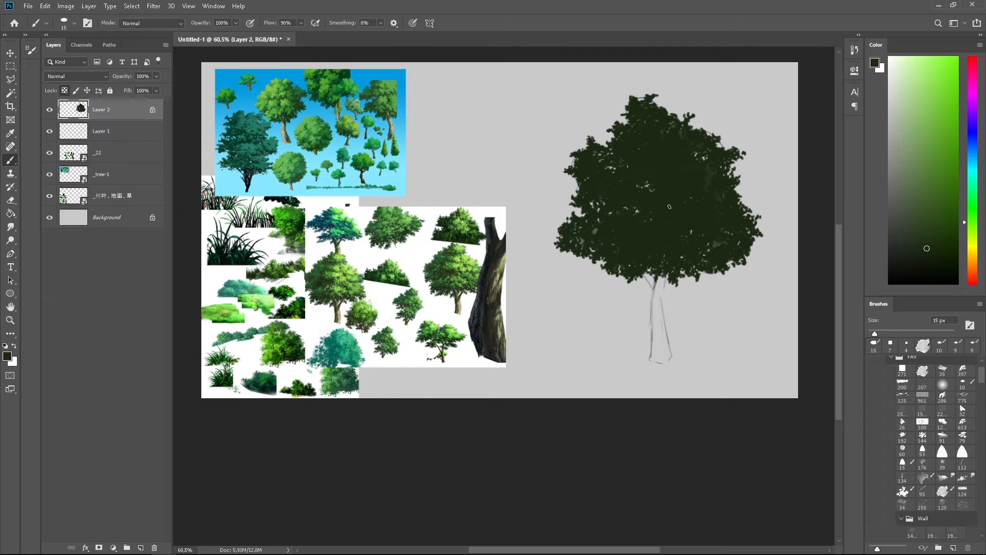
pyautogui.click(141, 547)
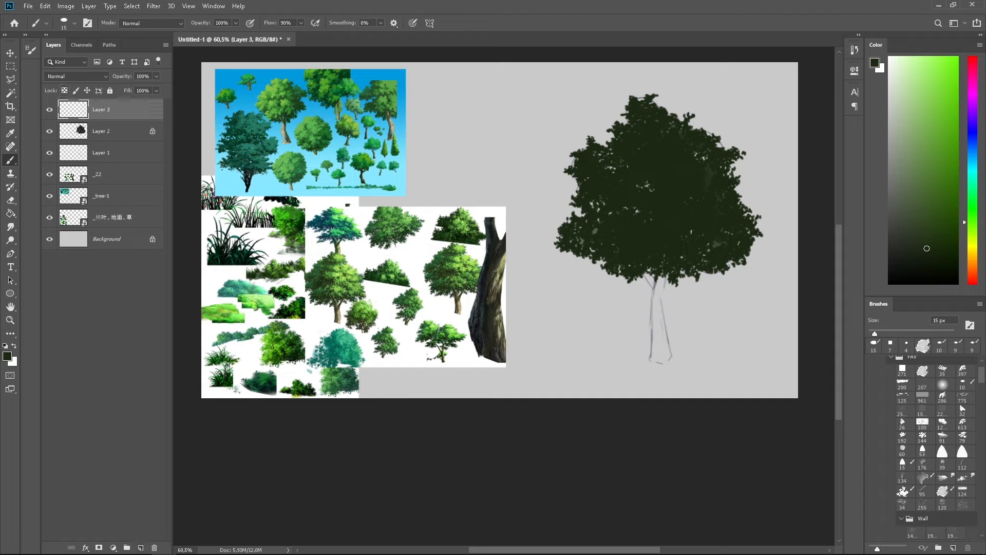
pyautogui.keyDown('alt'); pyautogui.click(327, 274); pyautogui.keyUp('alt')
pyautogui.click(919, 371)
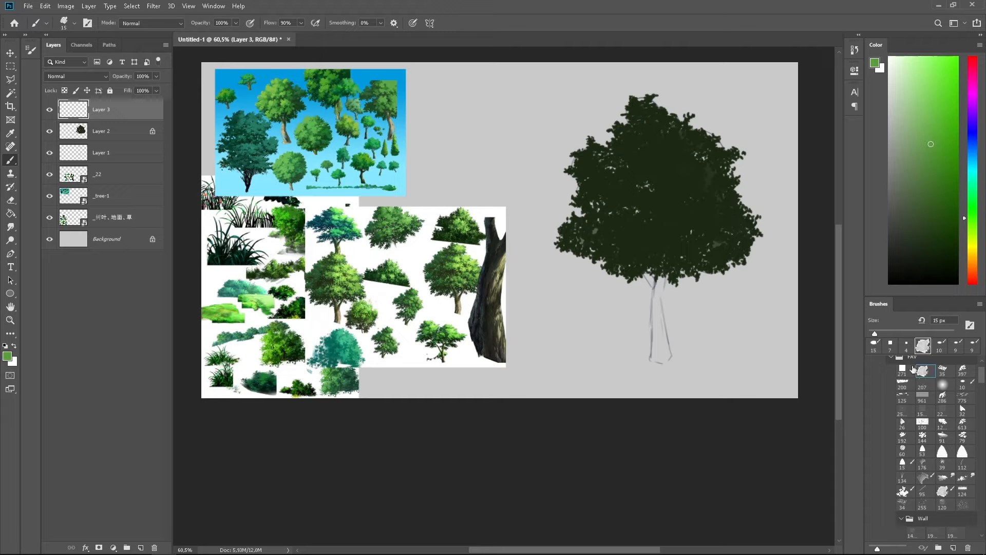
pyautogui.press(']')
pyautogui.press(']')
pyautogui.press(']')
# Step: Sketch green ovals of varied sizes marking leaf clumps across the crown, and lower the opacity of their layer
pyautogui.moveTo(626, 110)
pyautogui.mouseDown()
pyautogui.moveTo(661, 119)
pyautogui.moveTo(631, 122)
pyautogui.moveTo(636, 103)
pyautogui.moveTo(673, 163)
pyautogui.moveTo(682, 143)
pyautogui.moveTo(668, 153)
pyautogui.mouseUp()
pyautogui.hotkey('ctrl', 'z')
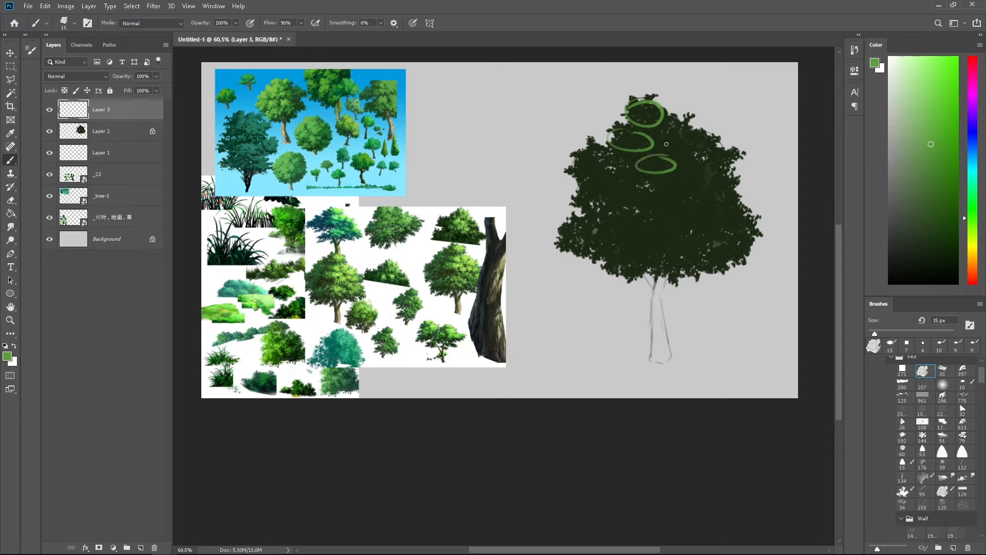
pyautogui.moveTo(597, 159)
pyautogui.mouseDown()
pyautogui.moveTo(611, 173)
pyautogui.moveTo(619, 154)
pyautogui.moveTo(635, 189)
pyautogui.moveTo(668, 177)
pyautogui.moveTo(636, 216)
pyautogui.moveTo(661, 213)
pyautogui.mouseUp()
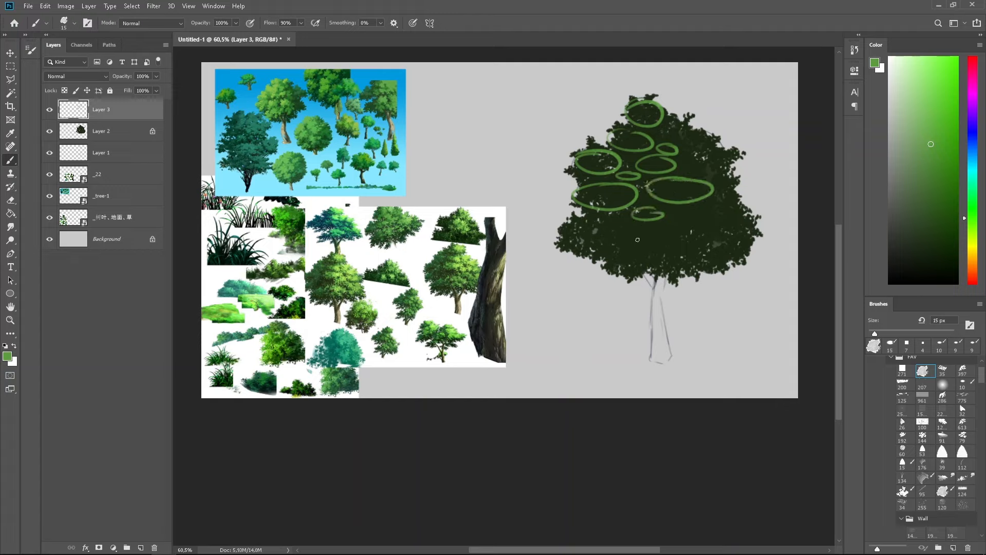
pyautogui.moveTo(583, 221)
pyautogui.mouseDown()
pyautogui.moveTo(675, 240)
pyautogui.moveTo(662, 229)
pyautogui.moveTo(691, 229)
pyautogui.mouseUp()
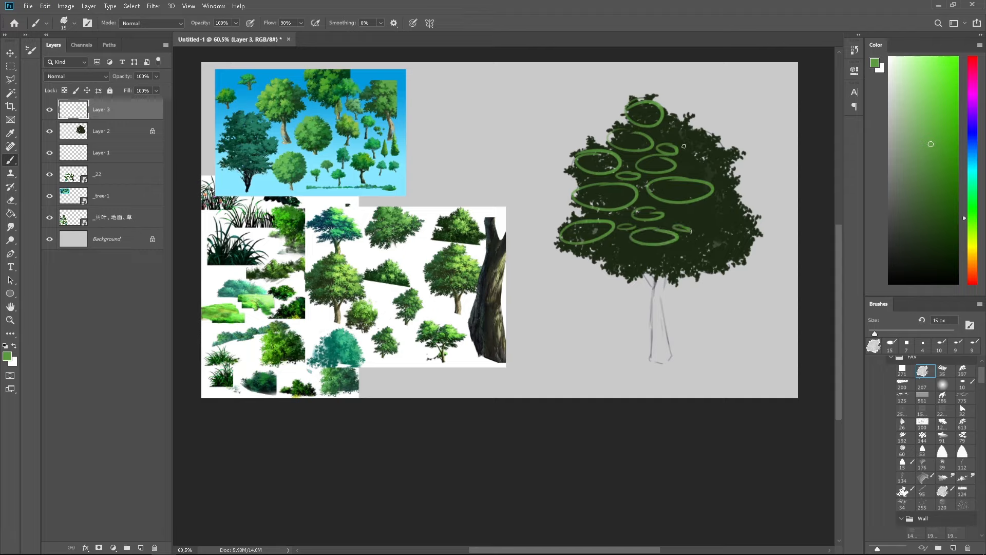
pyautogui.moveTo(617, 266)
pyautogui.mouseDown()
pyautogui.moveTo(642, 256)
pyautogui.moveTo(619, 269)
pyautogui.mouseUp()
pyautogui.hotkey('ctrl', 'z')
pyautogui.moveTo(125, 78); pyautogui.dragTo(86, 91)
# Step: On another new layer, draw a light green arrow toward the tree from the upper left and label it LIGHT
pyautogui.click(120, 133)
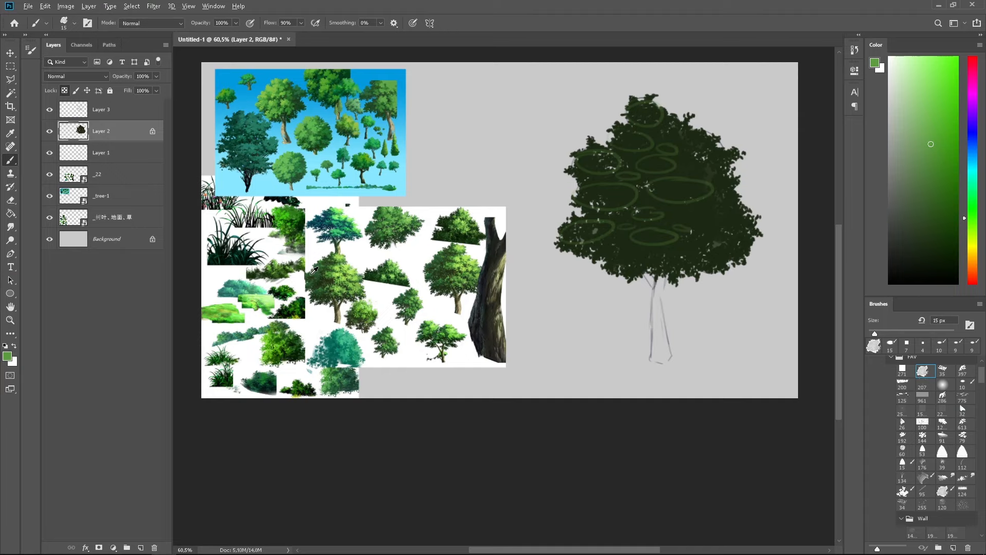
pyautogui.keyDown('alt'); pyautogui.click(721, 226); pyautogui.keyUp('alt')
pyautogui.moveTo(684, 232); pyautogui.dragTo(648, 224)
pyautogui.click(141, 547)
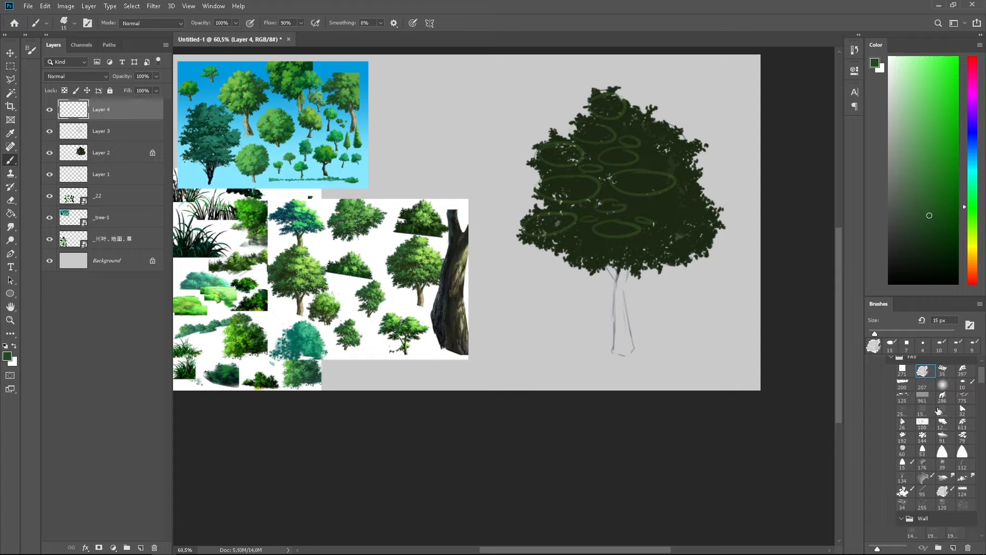
pyautogui.click(923, 370)
pyautogui.keyDown('alt'); pyautogui.click(302, 263); pyautogui.keyUp('alt')
pyautogui.moveTo(446, 73)
pyautogui.mouseDown()
pyautogui.moveTo(481, 94)
pyautogui.moveTo(488, 114)
pyautogui.moveTo(505, 107)
pyautogui.mouseUp()
pyautogui.moveTo(505, 103); pyautogui.dragTo(510, 109)
pyautogui.moveTo(507, 102); pyautogui.dragTo(512, 102)
# Step: Draw a darker green arrow toward the crown's upper-right edge and label it FILL/AMBIENT LIGHT, using the 7 px brush
pyautogui.keyDown('alt'); pyautogui.click(277, 263); pyautogui.keyUp('alt')
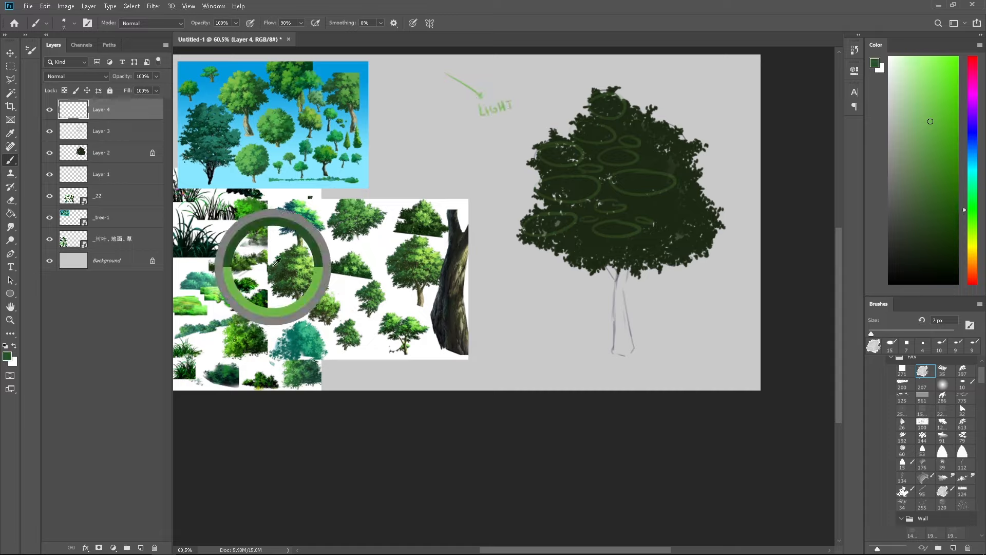
pyautogui.moveTo(706, 120)
pyautogui.mouseDown()
pyautogui.moveTo(714, 129)
pyautogui.moveTo(732, 114)
pyautogui.mouseUp()
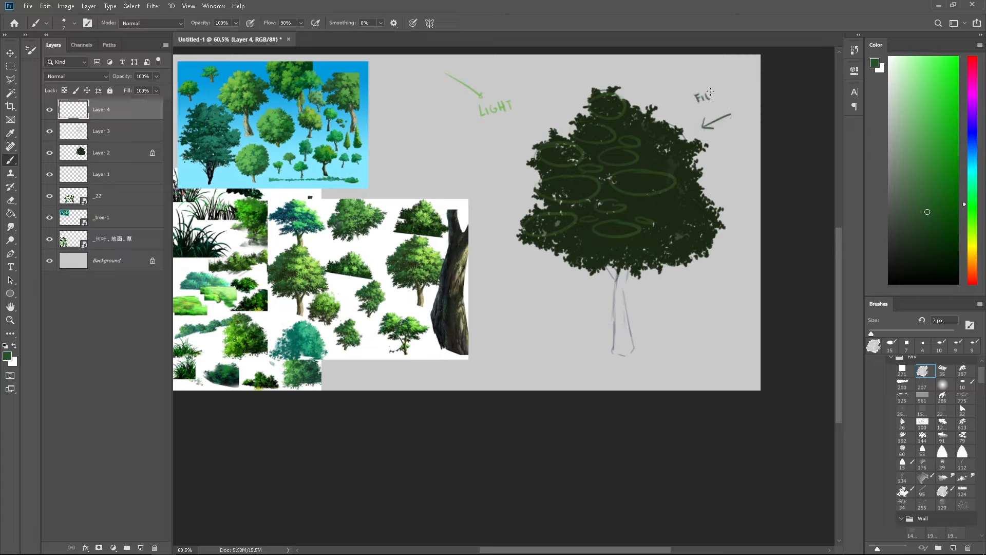
pyautogui.moveTo(720, 97); pyautogui.dragTo(723, 86)
pyautogui.moveTo(728, 90)
pyautogui.mouseDown()
pyautogui.moveTo(756, 78)
pyautogui.moveTo(721, 109)
pyautogui.moveTo(739, 98)
pyautogui.mouseUp()
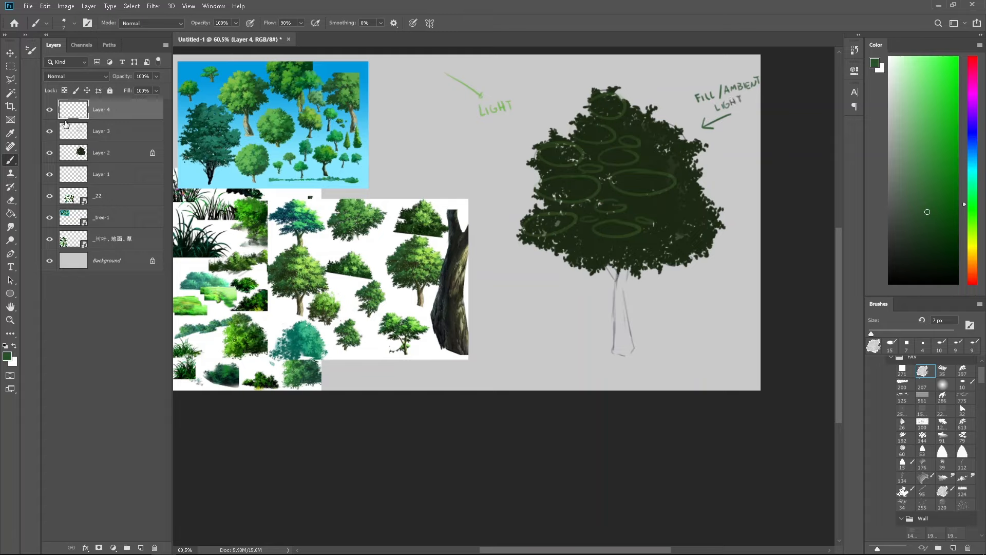
# Step: On Layer 2, paint bluish-green leaves along the crown's upper-right edge and on a central clump with the 15 px leaf brush
pyautogui.click(107, 154)
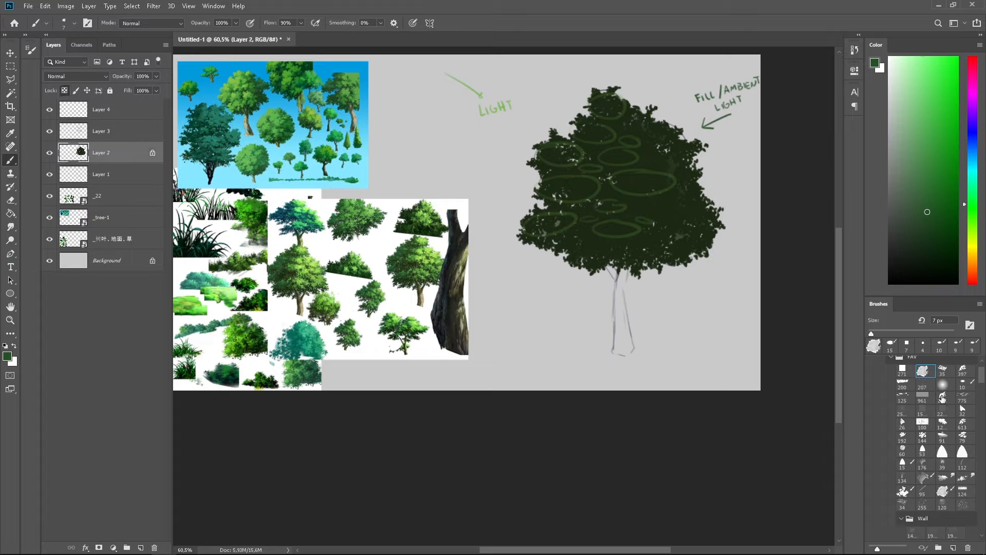
pyautogui.click(891, 344)
pyautogui.moveTo(643, 118)
pyautogui.mouseDown()
pyautogui.moveTo(653, 108)
pyautogui.moveTo(619, 121)
pyautogui.moveTo(614, 91)
pyautogui.moveTo(608, 109)
pyautogui.moveTo(616, 112)
pyautogui.mouseUp()
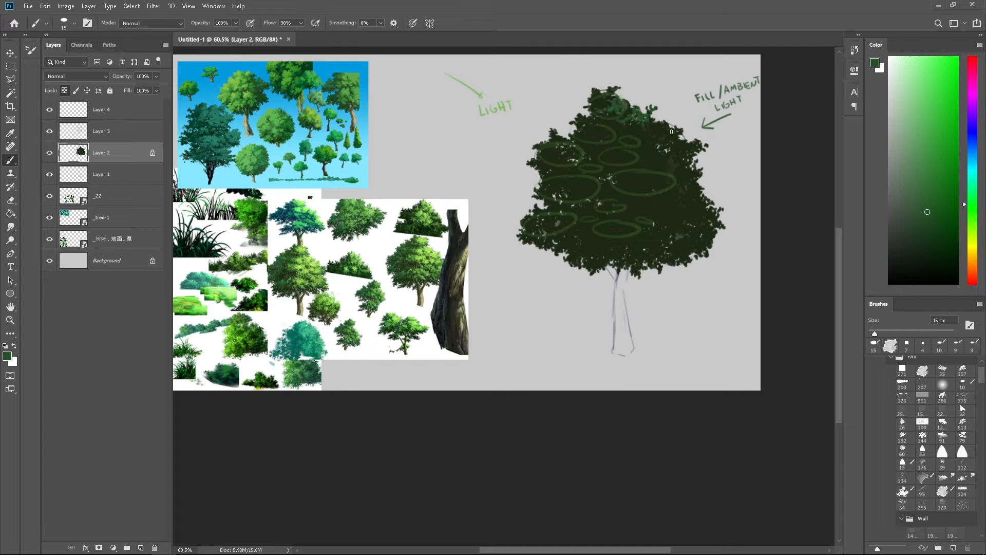
pyautogui.moveTo(671, 132)
pyautogui.mouseDown()
pyautogui.moveTo(659, 127)
pyautogui.moveTo(667, 128)
pyautogui.moveTo(640, 161)
pyautogui.moveTo(651, 159)
pyautogui.moveTo(628, 170)
pyautogui.mouseUp()
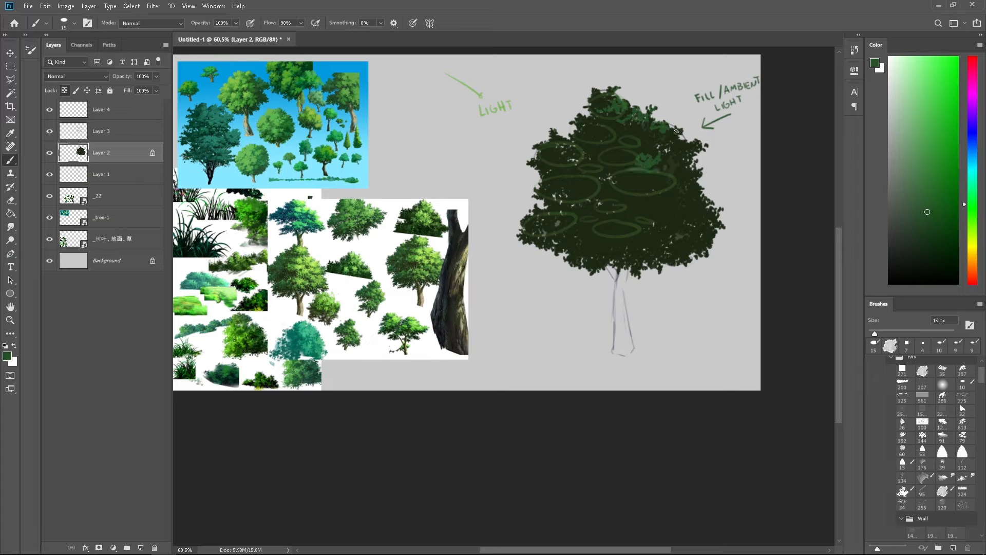
pyautogui.rightClick(696, 149)
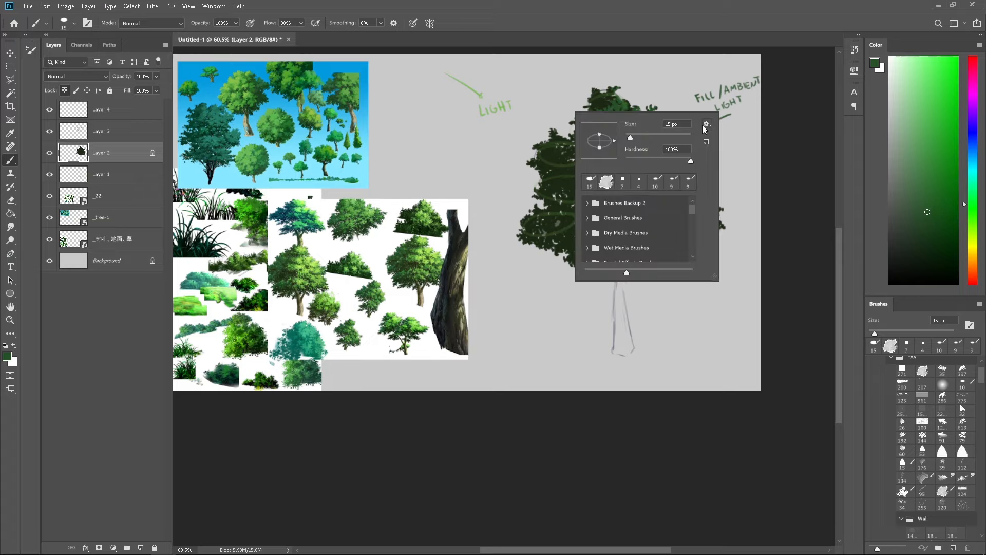
pyautogui.press('Escape')
pyautogui.moveTo(690, 183)
pyautogui.mouseDown()
pyautogui.moveTo(691, 156)
pyautogui.moveTo(679, 149)
pyautogui.mouseUp()
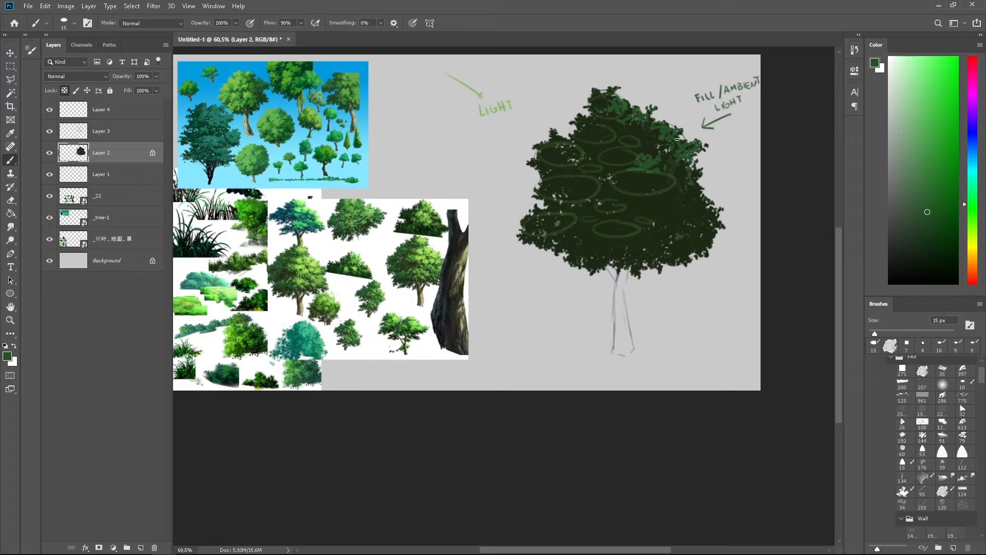
# Step: Extend the bluish-green leaves down the crown's right side and over the marked clumps on the left, middle and bottom
pyautogui.moveTo(693, 231)
pyautogui.mouseDown()
pyautogui.moveTo(671, 212)
pyautogui.moveTo(644, 212)
pyautogui.moveTo(667, 203)
pyautogui.moveTo(670, 220)
pyautogui.moveTo(677, 207)
pyautogui.moveTo(690, 221)
pyautogui.moveTo(709, 207)
pyautogui.moveTo(719, 227)
pyautogui.moveTo(708, 253)
pyautogui.moveTo(706, 235)
pyautogui.moveTo(680, 260)
pyautogui.moveTo(697, 249)
pyautogui.moveTo(687, 238)
pyautogui.moveTo(654, 243)
pyautogui.moveTo(676, 252)
pyautogui.moveTo(646, 273)
pyautogui.moveTo(627, 263)
pyautogui.moveTo(650, 261)
pyautogui.moveTo(634, 266)
pyautogui.moveTo(646, 242)
pyautogui.moveTo(635, 243)
pyautogui.moveTo(660, 238)
pyautogui.moveTo(610, 242)
pyautogui.moveTo(609, 235)
pyautogui.moveTo(698, 199)
pyautogui.moveTo(718, 211)
pyautogui.moveTo(710, 201)
pyautogui.moveTo(710, 217)
pyautogui.moveTo(698, 194)
pyautogui.moveTo(672, 196)
pyautogui.moveTo(701, 182)
pyautogui.moveTo(696, 158)
pyautogui.moveTo(680, 180)
pyautogui.moveTo(690, 160)
pyautogui.moveTo(686, 190)
pyautogui.moveTo(690, 212)
pyautogui.mouseUp()
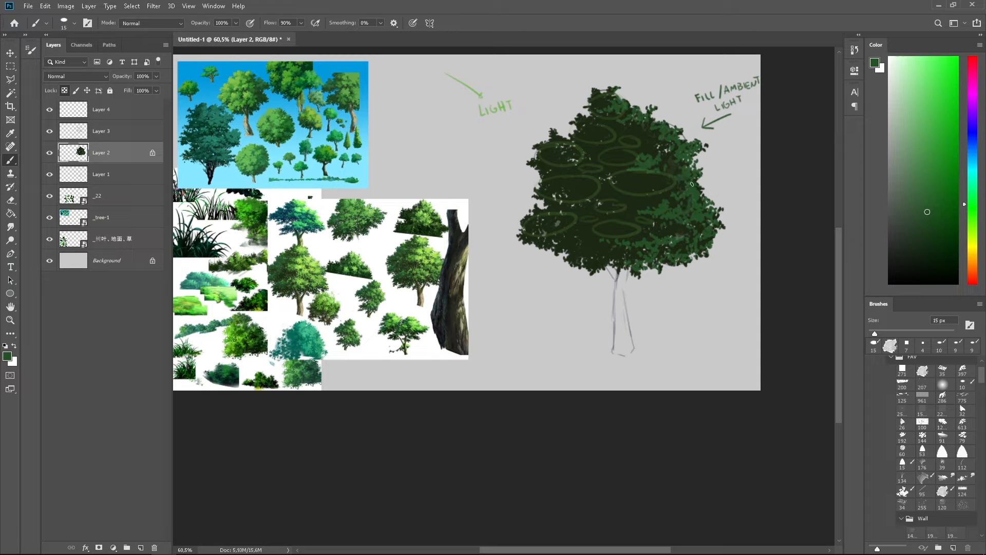
pyautogui.moveTo(667, 166); pyautogui.dragTo(680, 170)
pyautogui.moveTo(566, 190)
pyautogui.mouseDown()
pyautogui.moveTo(590, 167)
pyautogui.moveTo(635, 159)
pyautogui.moveTo(622, 157)
pyautogui.moveTo(637, 140)
pyautogui.moveTo(578, 136)
pyautogui.moveTo(606, 106)
pyautogui.moveTo(590, 95)
pyautogui.moveTo(617, 105)
pyautogui.moveTo(582, 120)
pyautogui.moveTo(556, 159)
pyautogui.moveTo(552, 137)
pyautogui.moveTo(529, 160)
pyautogui.mouseUp()
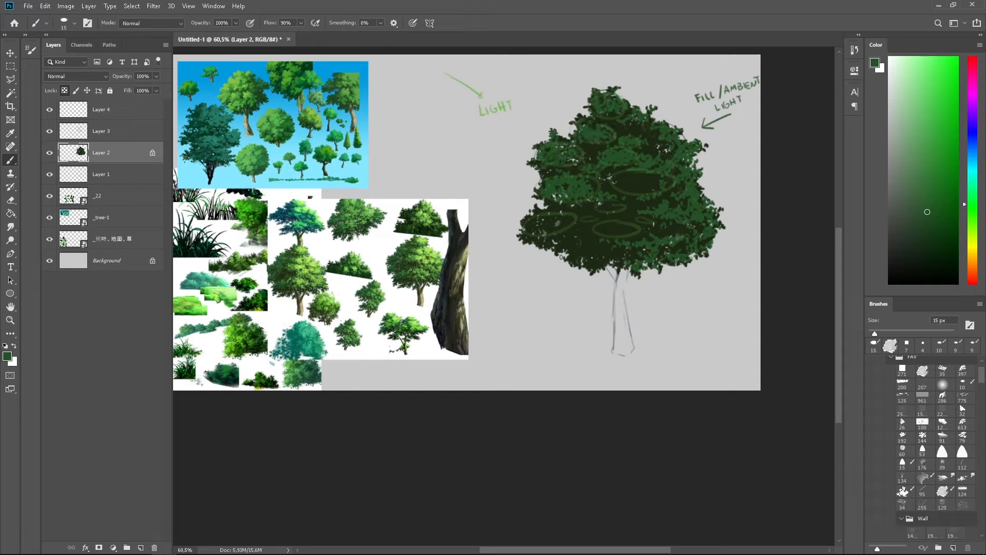
pyautogui.moveTo(561, 257)
pyautogui.mouseDown()
pyautogui.moveTo(524, 216)
pyautogui.moveTo(550, 234)
pyautogui.moveTo(637, 225)
pyautogui.moveTo(627, 233)
pyautogui.moveTo(635, 175)
pyautogui.moveTo(668, 186)
pyautogui.moveTo(612, 180)
pyautogui.mouseUp()
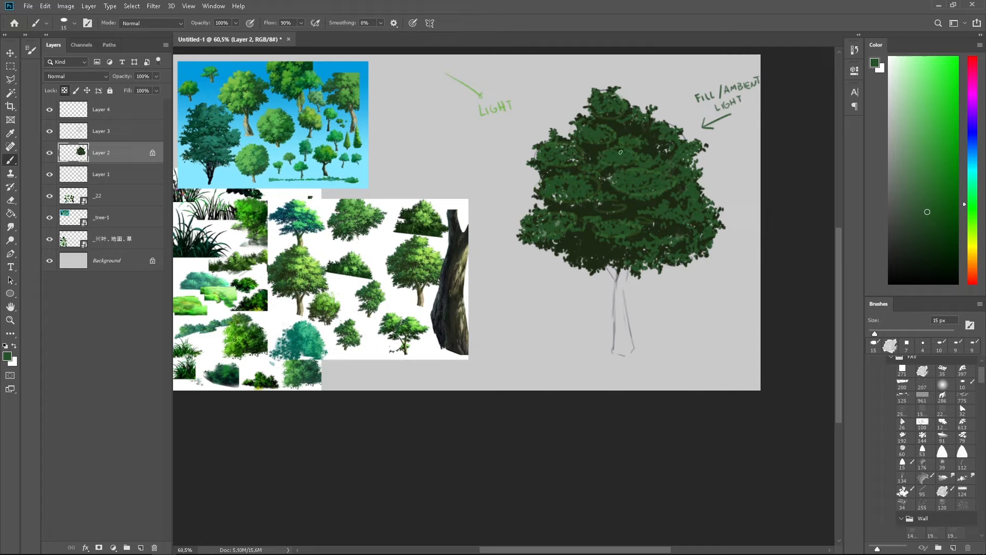
# Step: Refine the bluish-green leaf clumps with the leaf brush at 10 px near the top and 20 px near the bottom
pyautogui.press('[')
pyautogui.press('[')
pyautogui.moveTo(589, 125); pyautogui.dragTo(574, 138)
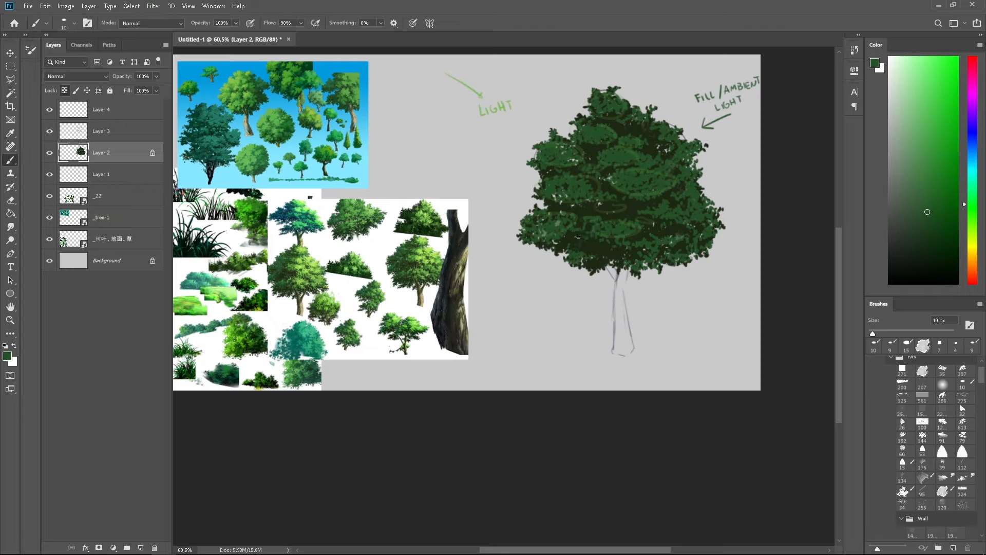
pyautogui.press(']')
pyautogui.press(']')
pyautogui.moveTo(627, 226)
pyautogui.mouseDown()
pyautogui.moveTo(587, 219)
pyautogui.moveTo(626, 219)
pyautogui.moveTo(613, 207)
pyautogui.moveTo(621, 205)
pyautogui.moveTo(592, 208)
pyautogui.moveTo(622, 209)
pyautogui.mouseUp()
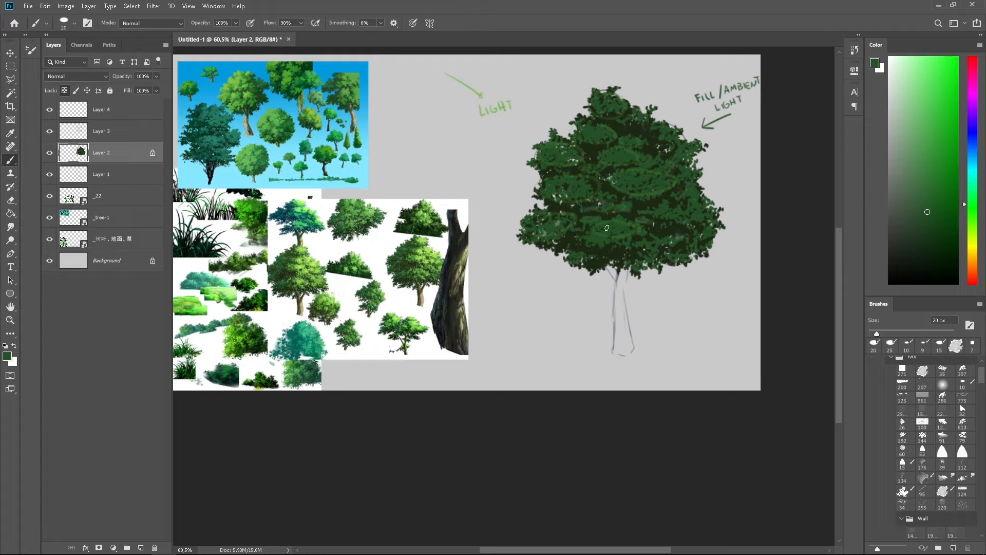
pyautogui.keyDown('alt'); pyautogui.click(605, 245); pyautogui.keyUp('alt')
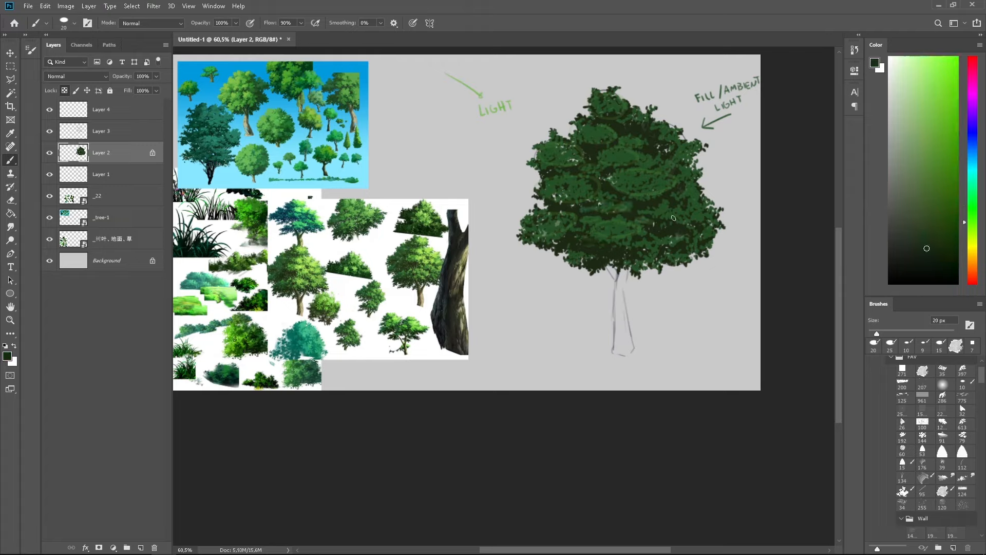
pyautogui.keyDown('alt'); pyautogui.click(286, 265); pyautogui.keyUp('alt')
pyautogui.press('[')
pyautogui.moveTo(589, 132); pyautogui.dragTo(596, 135)
pyautogui.hotkey('ctrl', 'z')
# Step: Smudge the bluish-green clumps in the crown's left and middle parts with the textured Smudge tool at 35 px
pyautogui.press('r')
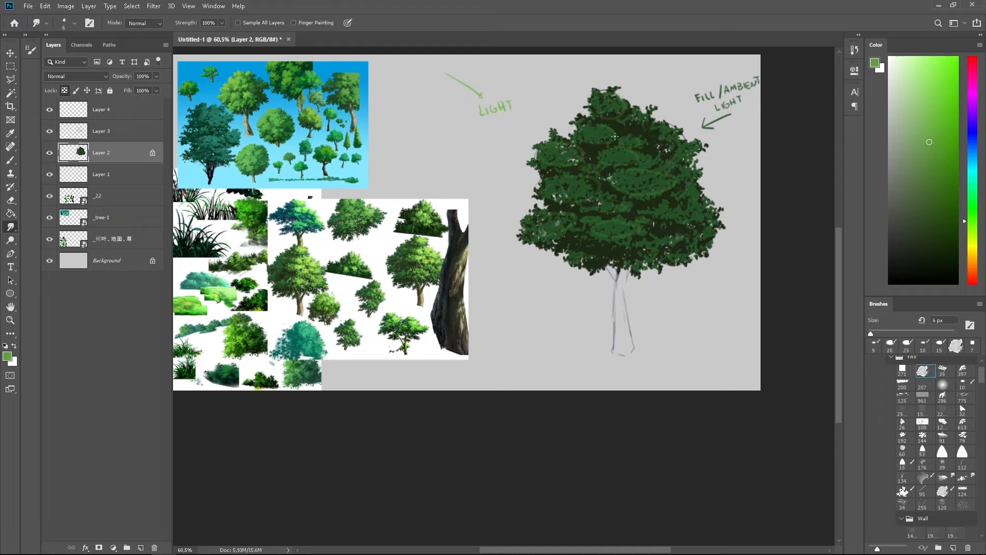
pyautogui.press(']')
pyautogui.press(']')
pyautogui.press(']')
pyautogui.press(']')
pyautogui.press(']')
pyautogui.press(']')
pyautogui.press(']')
pyautogui.press(']')
pyautogui.press(']')
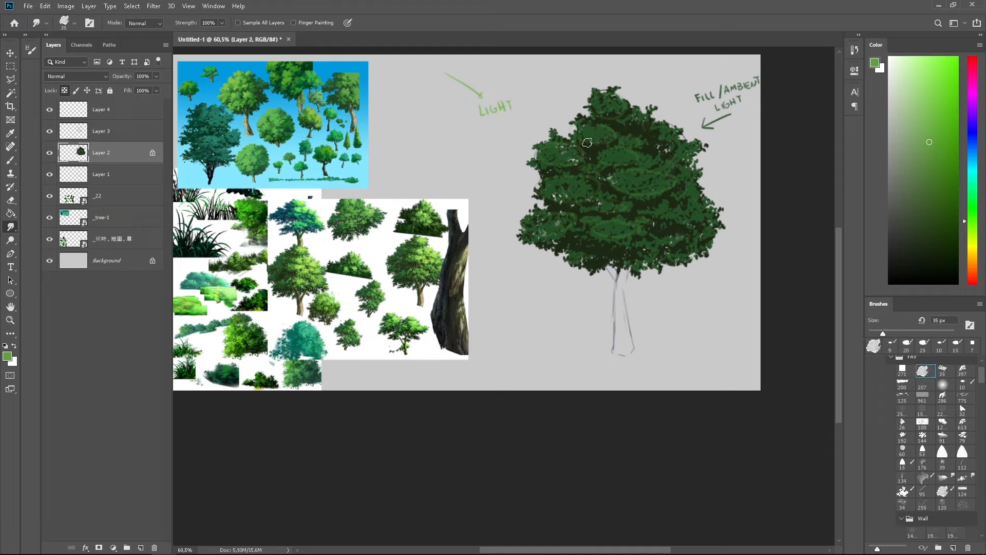
pyautogui.moveTo(577, 145)
pyautogui.mouseDown()
pyautogui.moveTo(546, 153)
pyautogui.moveTo(598, 180)
pyautogui.moveTo(573, 158)
pyautogui.moveTo(559, 183)
pyautogui.moveTo(565, 195)
pyautogui.moveTo(562, 186)
pyautogui.moveTo(596, 193)
pyautogui.mouseUp()
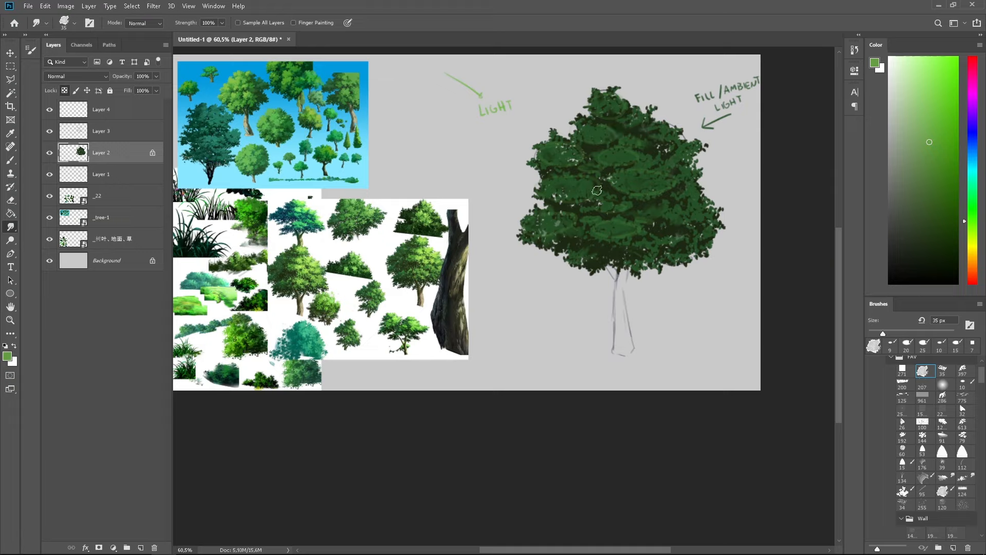
# Step: Hide Layer 3 and test a green sampled from the large reference tree on the crown's upper middle with the leaf brush
pyautogui.click(50, 131)
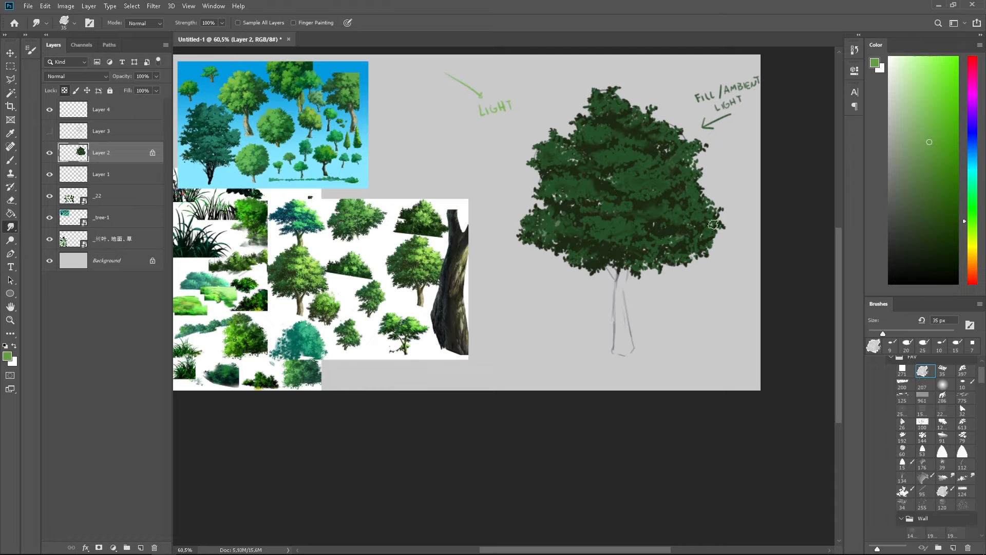
pyautogui.press('b')
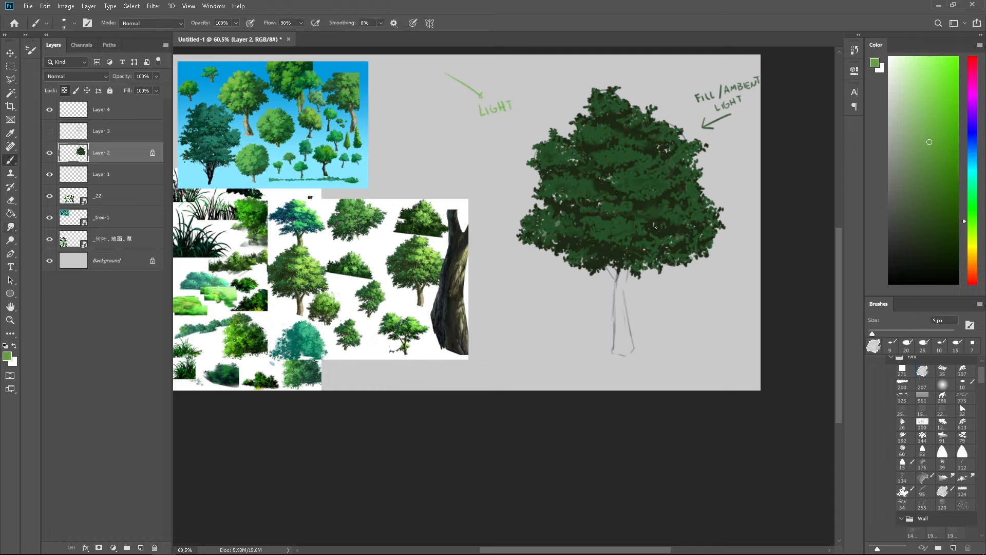
pyautogui.keyDown('alt'); pyautogui.click(293, 262); pyautogui.keyUp('alt')
pyautogui.click(602, 155)
# Step: Try a dark green sampled from the shaded side of the large reference tree on the painted crown
pyautogui.hotkey('ctrl', 'space')
pyautogui.moveTo(311, 258); pyautogui.dragTo(384, 252)
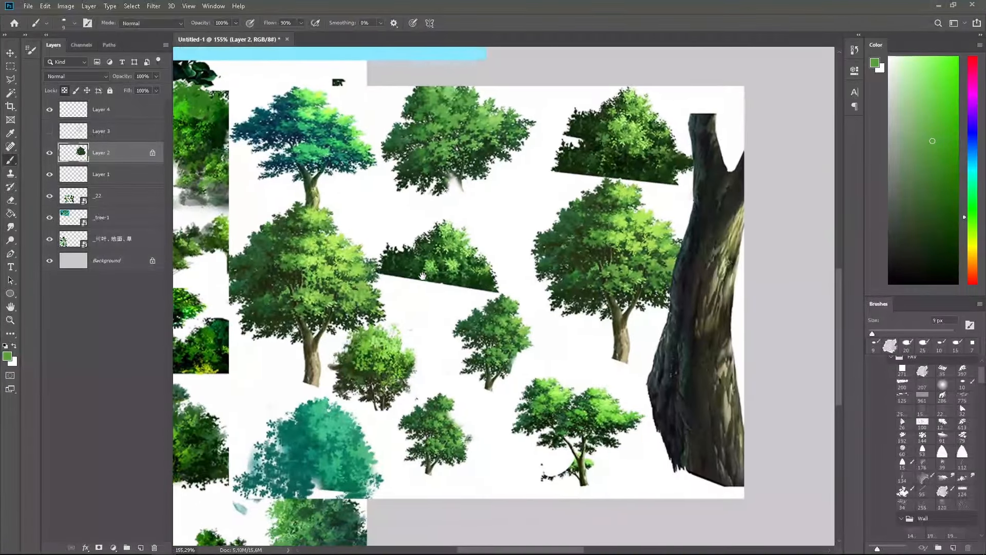
pyautogui.keyDown('alt'); pyautogui.click(283, 281); pyautogui.keyUp('alt')
pyautogui.moveTo(800, 188); pyautogui.dragTo(515, 225)
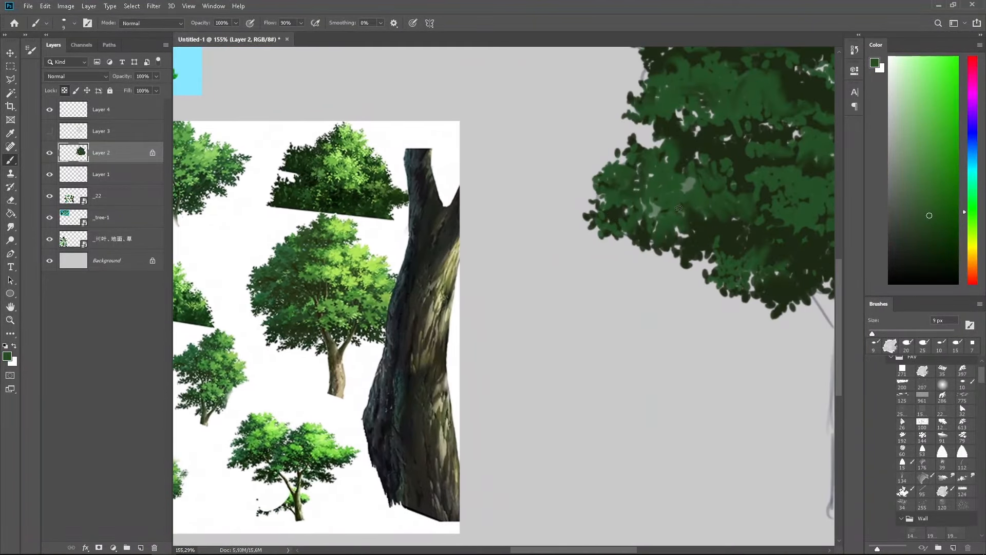
pyautogui.moveTo(753, 181); pyautogui.dragTo(730, 191)
pyautogui.moveTo(448, 263); pyautogui.dragTo(570, 251)
pyautogui.moveTo(493, 278); pyautogui.dragTo(690, 222)
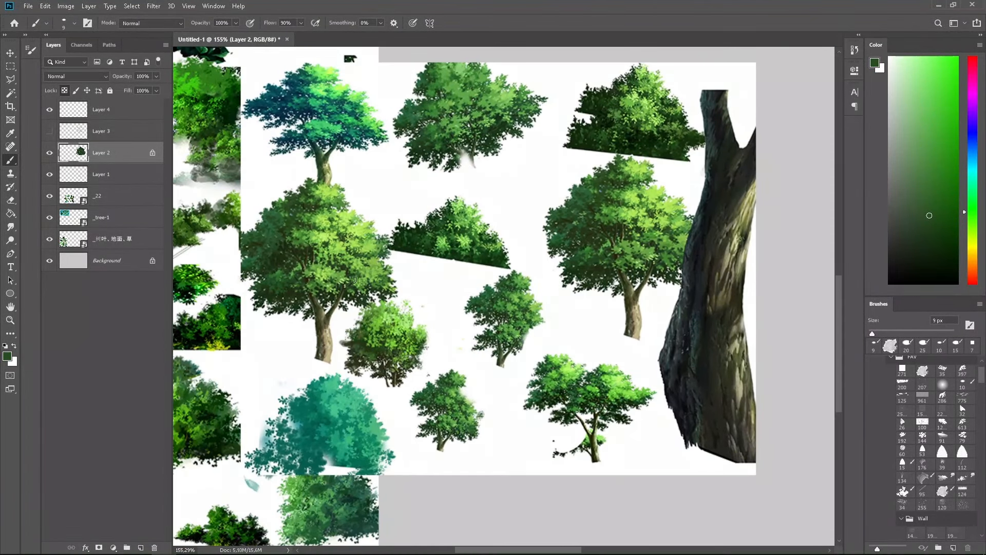
# Step: Undo the test stroke and paint clumps over the crown's upper, middle and left parts at 9 and 10 px, using a mid green from the reference tree
pyautogui.keyDown('alt'); pyautogui.click(300, 242); pyautogui.keyUp('alt')
pyautogui.hotkey('ctrl', 'space')
pyautogui.moveTo(638, 184); pyautogui.dragTo(567, 184)
pyautogui.moveTo(728, 175); pyautogui.dragTo(507, 245)
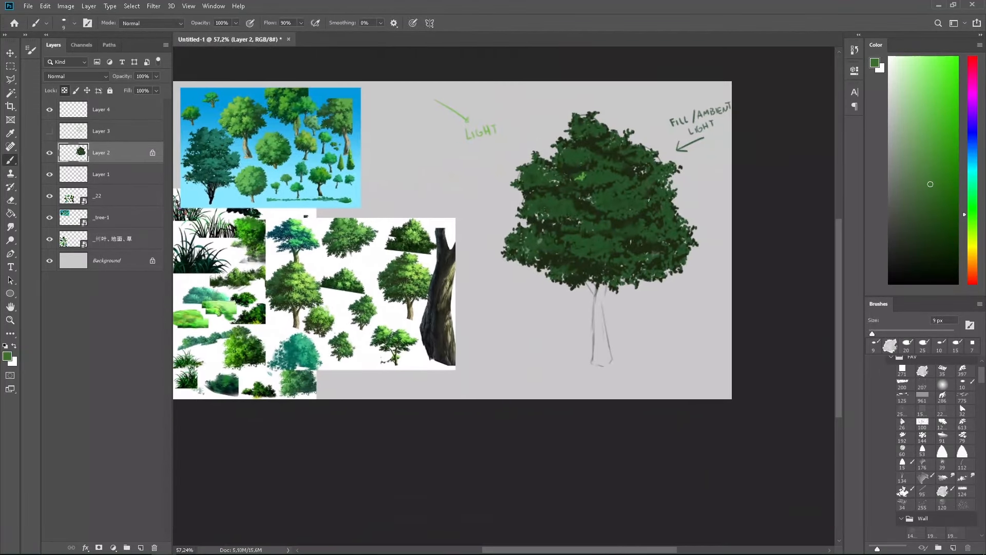
pyautogui.hotkey('ctrl', 'z')
pyautogui.moveTo(581, 179); pyautogui.dragTo(588, 174)
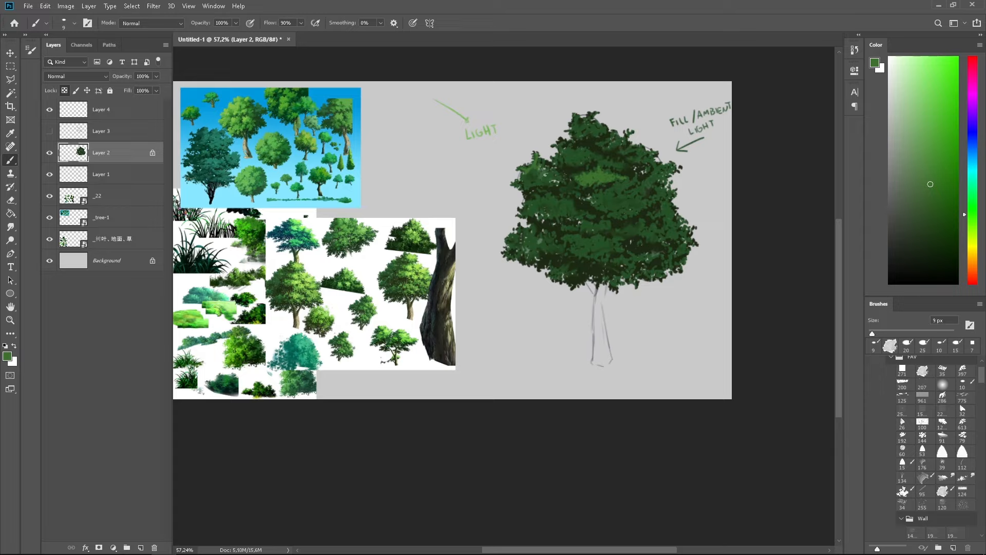
pyautogui.moveTo(530, 171); pyautogui.dragTo(529, 186)
pyautogui.moveTo(554, 161); pyautogui.dragTo(586, 160)
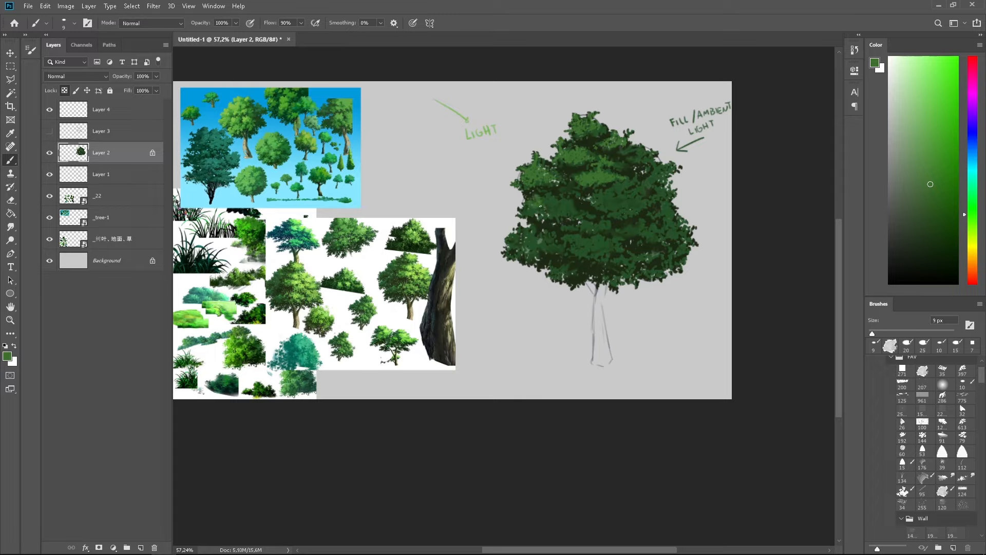
pyautogui.press(']')
pyautogui.moveTo(532, 206); pyautogui.dragTo(527, 202)
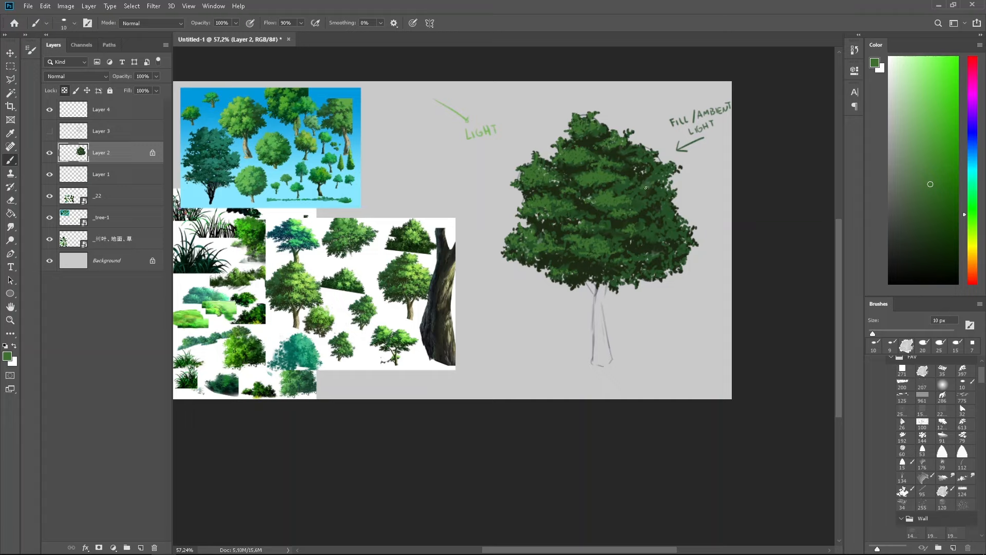
# Step: Sample a lighter green from the large reference tree and paint leaves on the crown's upper clumps at 10 px
pyautogui.keyDown('alt'); pyautogui.click(291, 278); pyautogui.keyUp('alt')
pyautogui.moveTo(584, 176)
pyautogui.mouseDown()
pyautogui.moveTo(608, 175)
pyautogui.moveTo(578, 183)
pyautogui.moveTo(606, 178)
pyautogui.mouseUp()
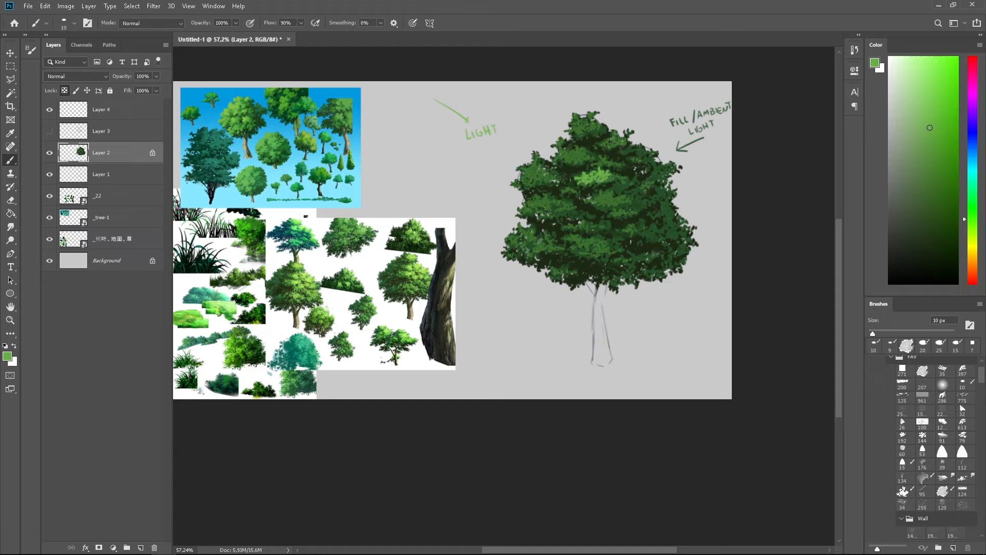
pyautogui.moveTo(558, 155); pyautogui.dragTo(616, 142)
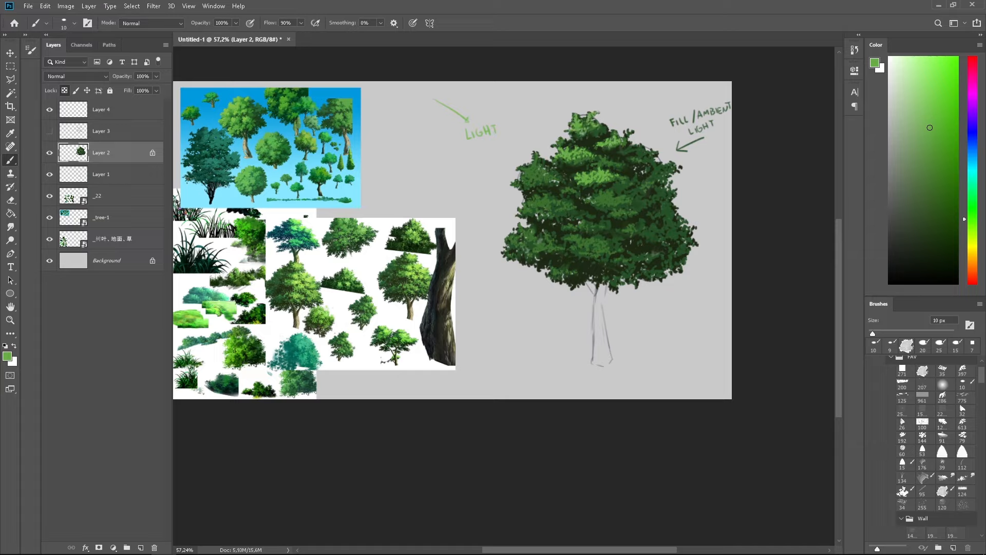
# Step: Hide Layer 1 and extend the light green leaves over the crown's left, middle and lower clumps
pyautogui.click(50, 174)
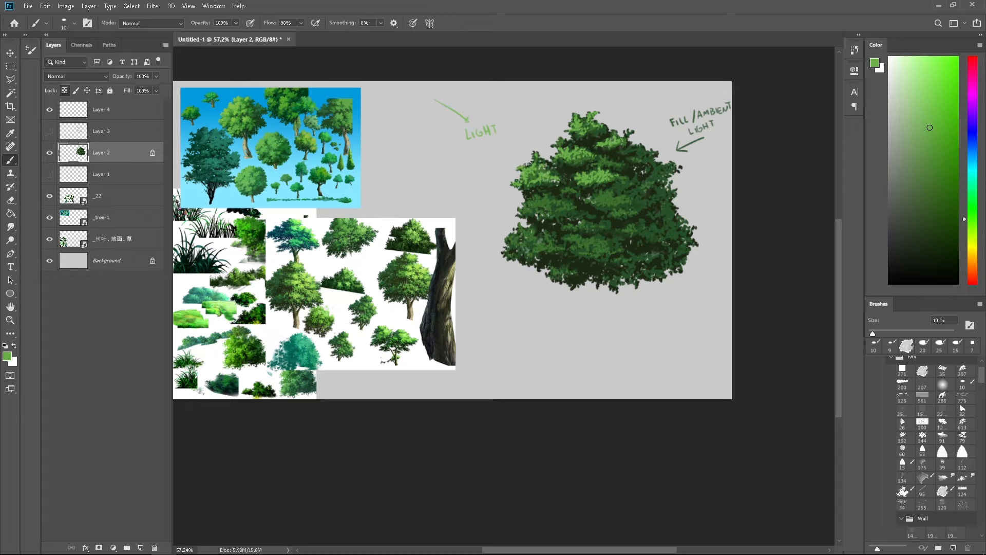
pyautogui.moveTo(533, 201)
pyautogui.mouseDown()
pyautogui.moveTo(551, 206)
pyautogui.moveTo(521, 211)
pyautogui.moveTo(575, 208)
pyautogui.mouseUp()
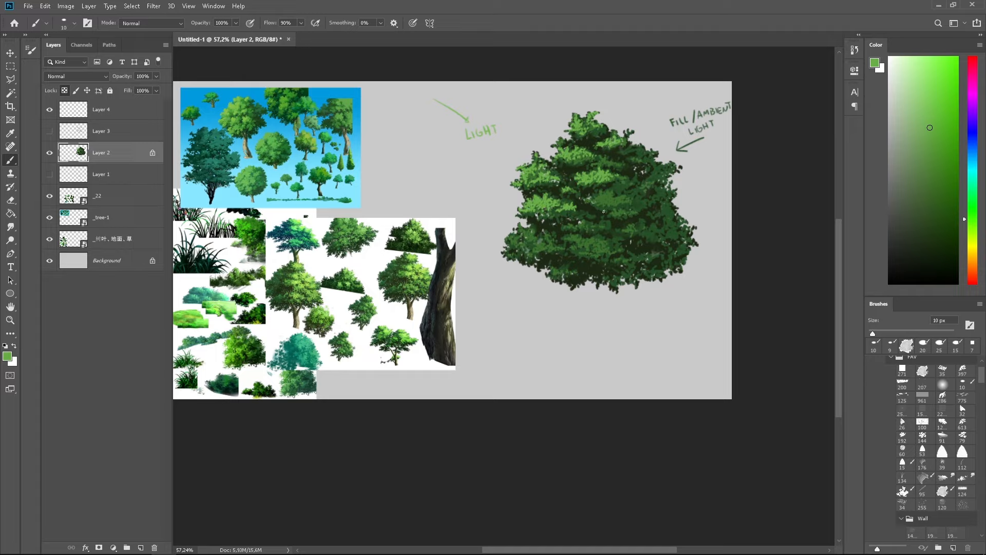
pyautogui.moveTo(588, 198); pyautogui.dragTo(604, 193)
pyautogui.moveTo(596, 201)
pyautogui.mouseDown()
pyautogui.moveTo(619, 196)
pyautogui.moveTo(628, 211)
pyautogui.mouseUp()
pyautogui.moveTo(522, 228)
pyautogui.mouseDown()
pyautogui.moveTo(550, 249)
pyautogui.moveTo(538, 249)
pyautogui.mouseUp()
pyautogui.moveTo(566, 226)
pyautogui.mouseDown()
pyautogui.moveTo(597, 231)
pyautogui.moveTo(579, 247)
pyautogui.moveTo(607, 245)
pyautogui.moveTo(599, 239)
pyautogui.moveTo(588, 244)
pyautogui.moveTo(618, 251)
pyautogui.mouseUp()
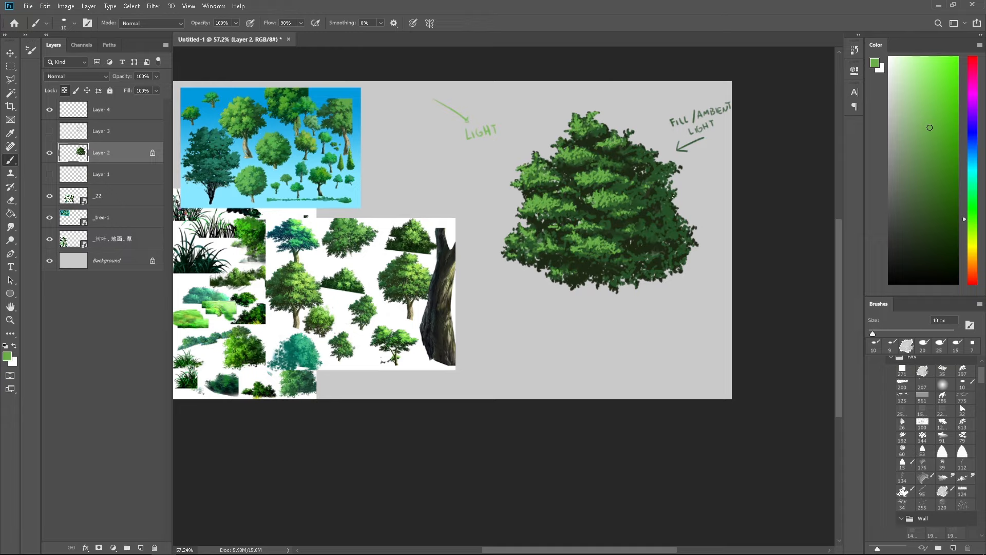
# Step: Soften the light green clumps with the textured Smudge tool at 25 px
pyautogui.press('r')
pyautogui.press('[')
pyautogui.press('[')
pyautogui.press('[')
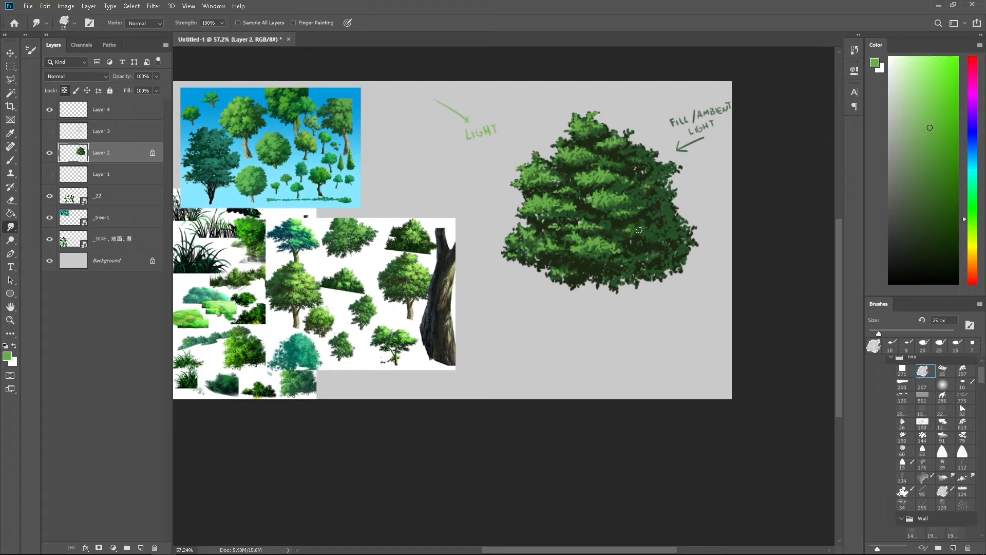
# Step: Sample a mid green from the crown and dab leaves on its lower-right part with the 10 px leaf brush
pyautogui.press('b')
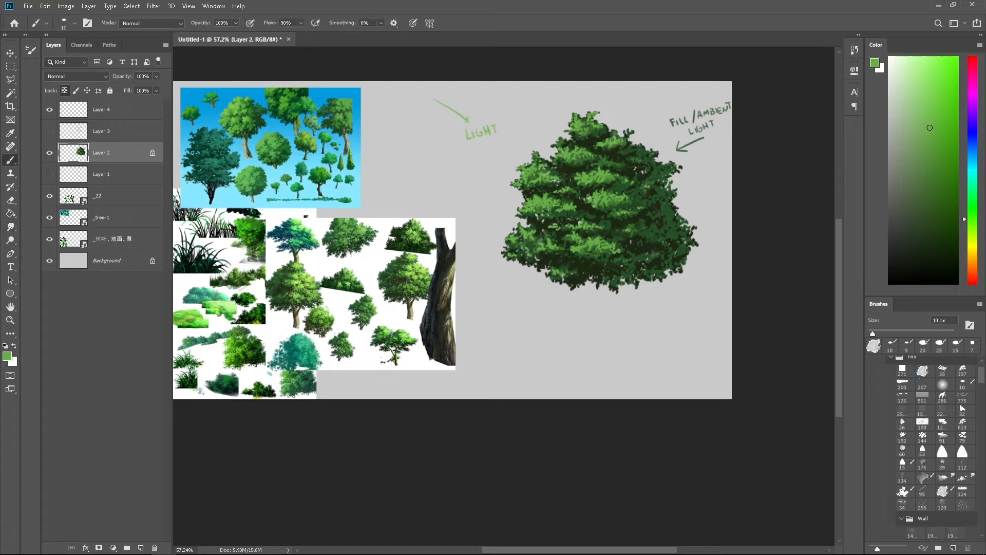
pyautogui.keyDown('alt'); pyautogui.click(565, 213); pyautogui.keyUp('alt')
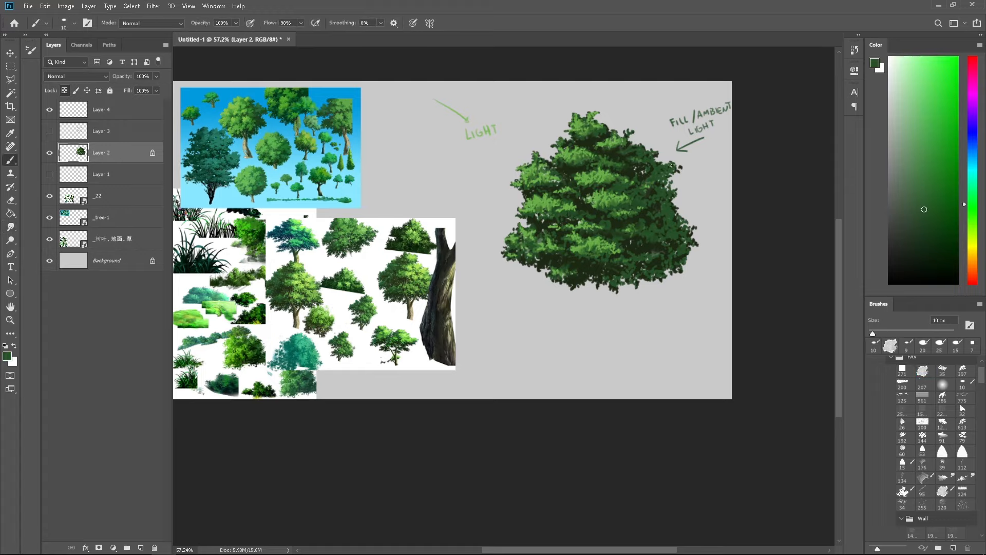
pyautogui.keyDown('alt'); pyautogui.click(607, 156); pyautogui.keyUp('alt')
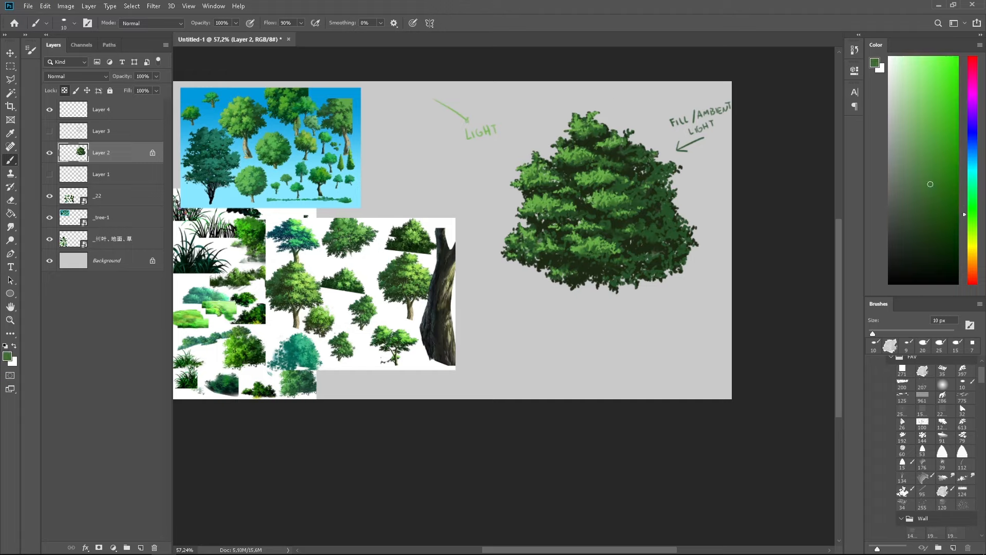
pyautogui.moveTo(678, 227)
pyautogui.mouseDown()
pyautogui.moveTo(653, 237)
pyautogui.moveTo(680, 233)
pyautogui.mouseUp()
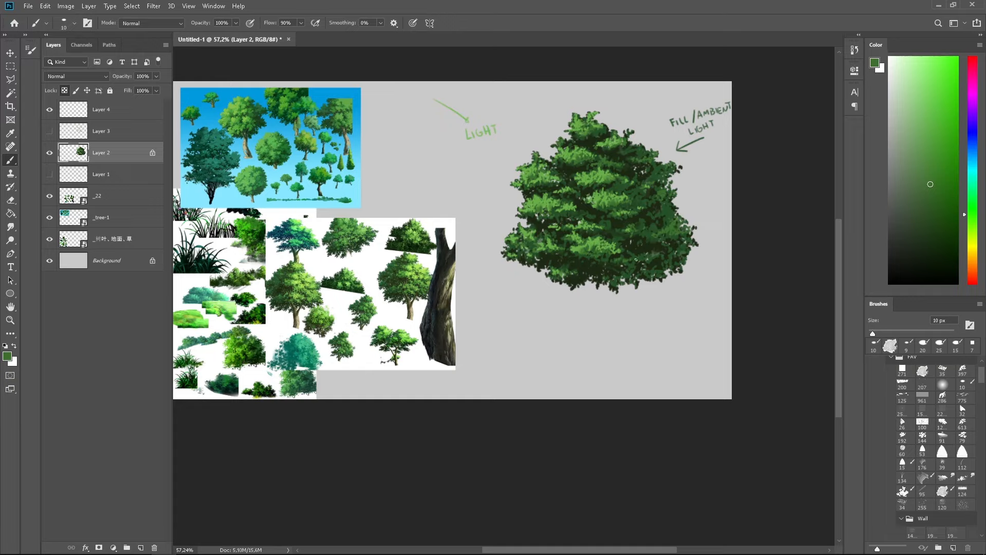
# Step: Refine the shadows and leaf edges of the crown's left and upper-left clumps with greens sampled from the painting
pyautogui.keyDown('alt'); pyautogui.click(590, 267); pyautogui.keyUp('alt')
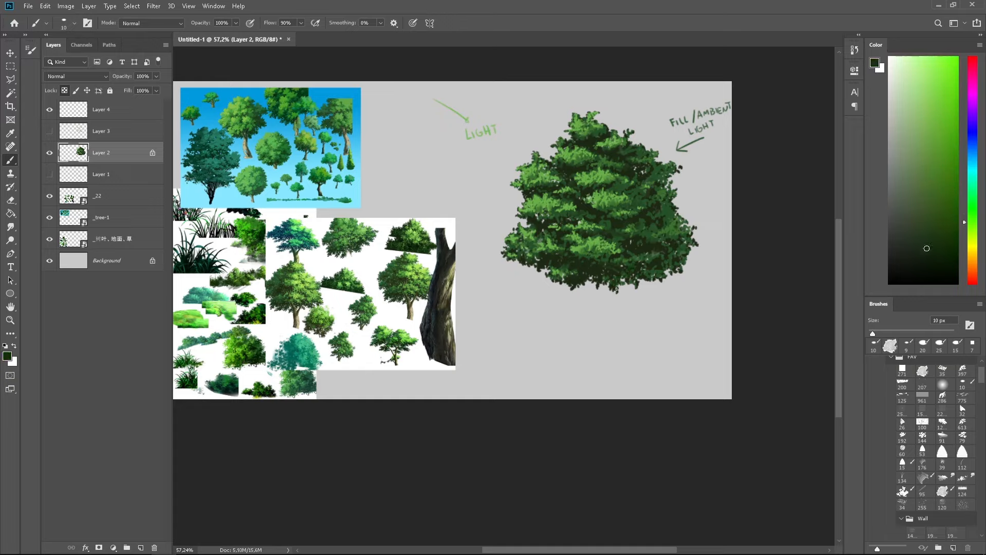
pyautogui.keyDown('alt'); pyautogui.click(542, 210); pyautogui.keyUp('alt')
pyautogui.keyDown('alt'); pyautogui.click(568, 161); pyautogui.keyUp('alt')
pyautogui.keyDown('alt'); pyautogui.click(573, 159); pyautogui.keyUp('alt')
pyautogui.keyDown('alt'); pyautogui.click(541, 177); pyautogui.keyUp('alt')
pyautogui.keyDown('alt'); pyautogui.click(542, 178); pyautogui.keyUp('alt')
pyautogui.keyDown('alt'); pyautogui.click(532, 173); pyautogui.keyUp('alt')
pyautogui.keyDown('alt'); pyautogui.click(527, 179); pyautogui.keyUp('alt')
# Step: Sample a brighter green from the large reference tree and add leaves to the crown's central clump, keeping the leaf brush at 10 px
pyautogui.keyDown('alt'); pyautogui.click(294, 277); pyautogui.keyUp('alt')
pyautogui.moveTo(599, 201)
pyautogui.mouseDown()
pyautogui.moveTo(586, 201)
pyautogui.moveTo(601, 195)
pyautogui.mouseUp()
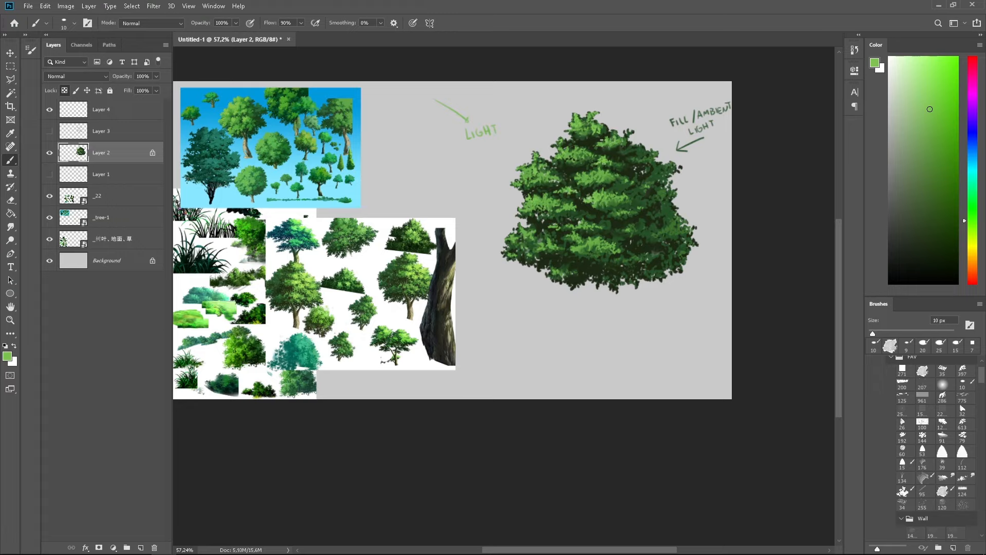
pyautogui.rightClick(567, 147)
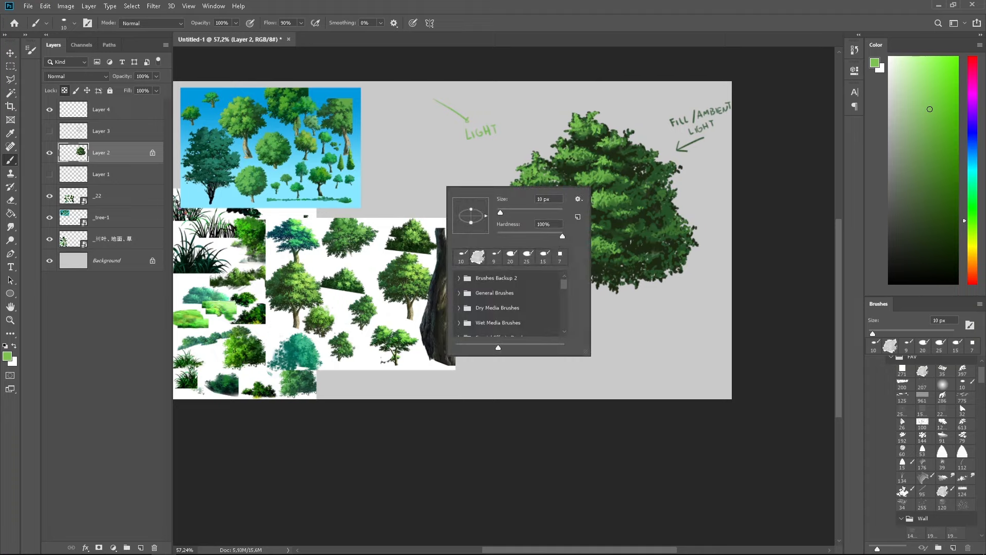
pyautogui.press('Return')
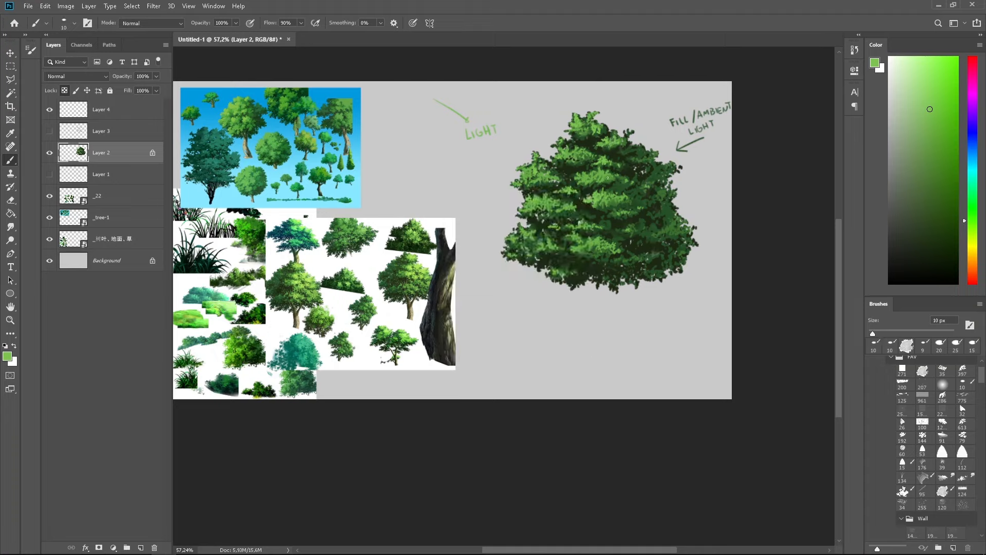
# Step: Paint bright yellow-green highlights on the tops of the left, central and upper-left clumps with the 10 px leaf brush
pyautogui.keyDown('alt'); pyautogui.click(535, 195); pyautogui.keyUp('alt')
pyautogui.keyDown('alt'); pyautogui.click(536, 197); pyautogui.keyUp('alt')
pyautogui.keyDown('alt'); pyautogui.click(527, 205); pyautogui.keyUp('alt')
pyautogui.click(535, 197)
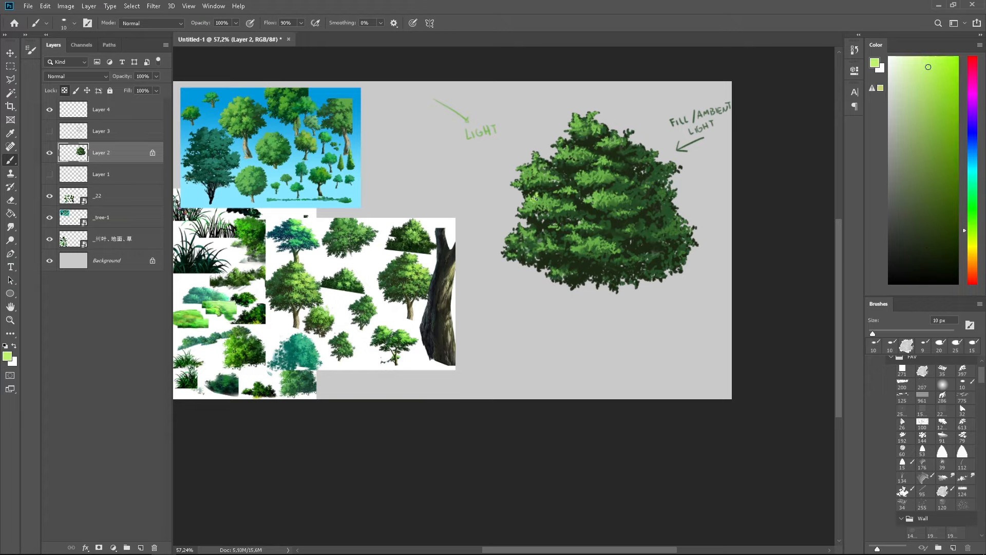
pyautogui.moveTo(529, 199); pyautogui.dragTo(545, 200)
pyautogui.moveTo(581, 177); pyautogui.dragTo(609, 175)
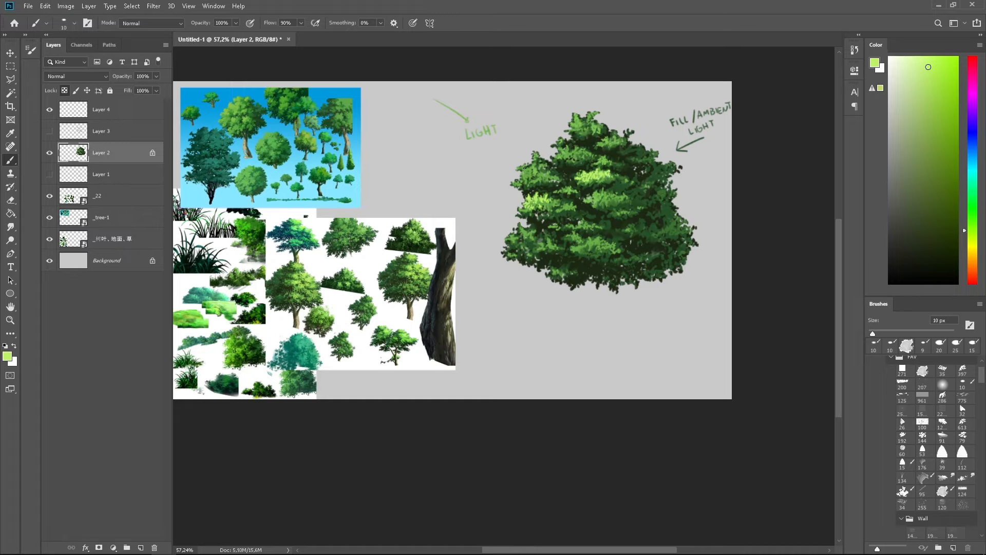
pyautogui.moveTo(524, 168); pyautogui.dragTo(537, 176)
pyautogui.moveTo(564, 153); pyautogui.dragTo(582, 150)
# Step: Blend the highlighted clumps with greens sampled from the crown and the Smudge tool at 25 px
pyautogui.keyDown('alt'); pyautogui.click(603, 179); pyautogui.keyUp('alt')
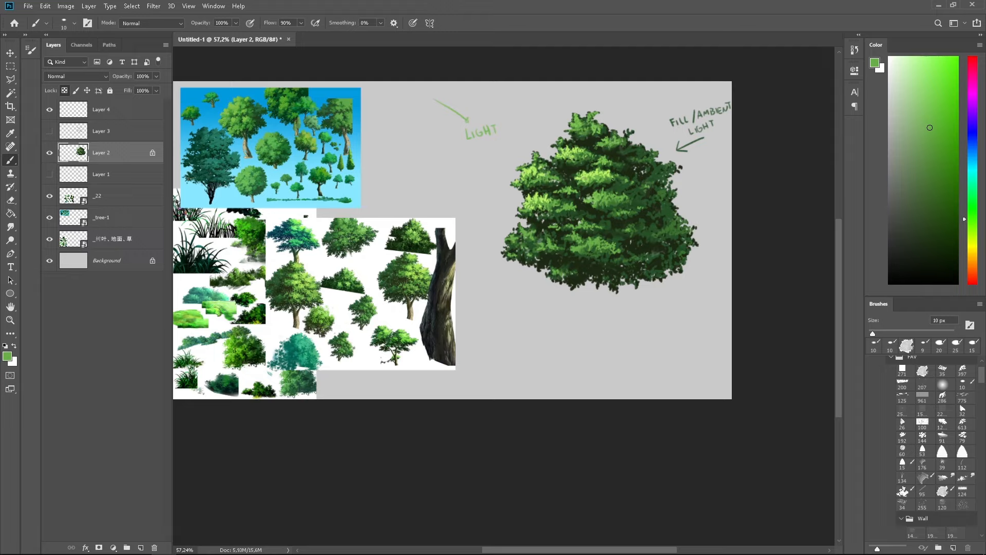
pyautogui.keyDown('alt'); pyautogui.click(555, 173); pyautogui.keyUp('alt')
pyautogui.press('r')
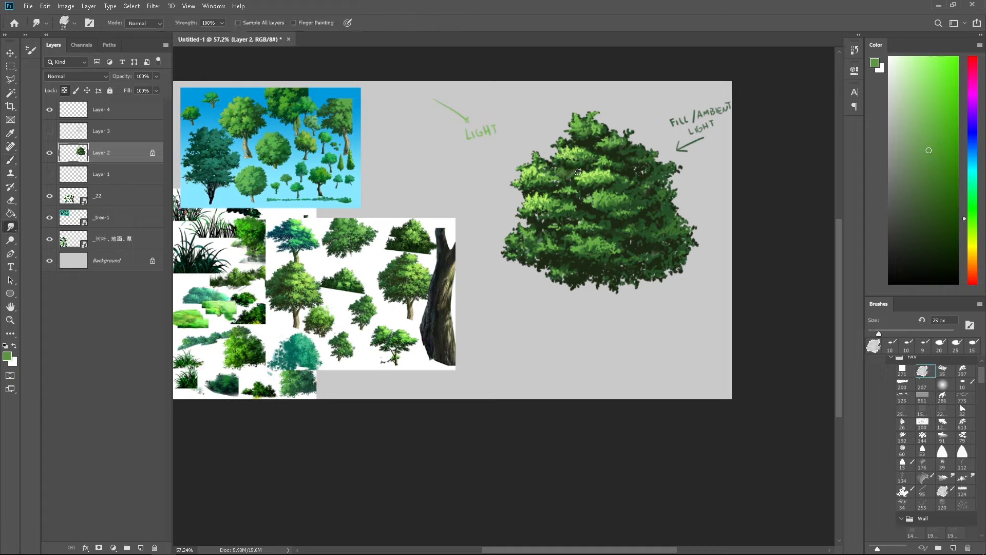
# Step: Retouch the crown with a sampled dark green, and paint light green leaves on the lower-left clump with the 10 px leaf brush
pyautogui.press('b')
pyautogui.keyDown('alt'); pyautogui.click(595, 140); pyautogui.keyUp('alt')
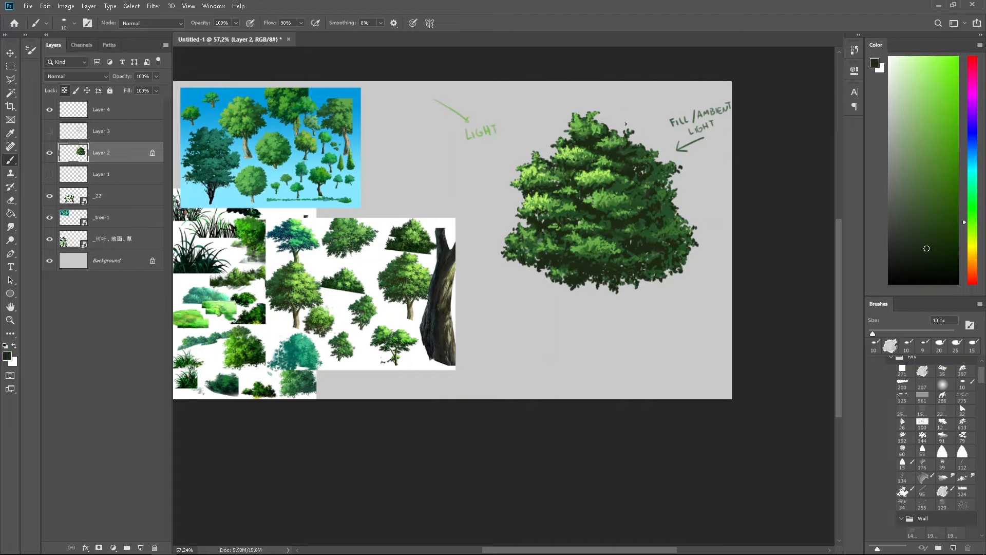
pyautogui.keyDown('alt'); pyautogui.click(609, 179); pyautogui.keyUp('alt')
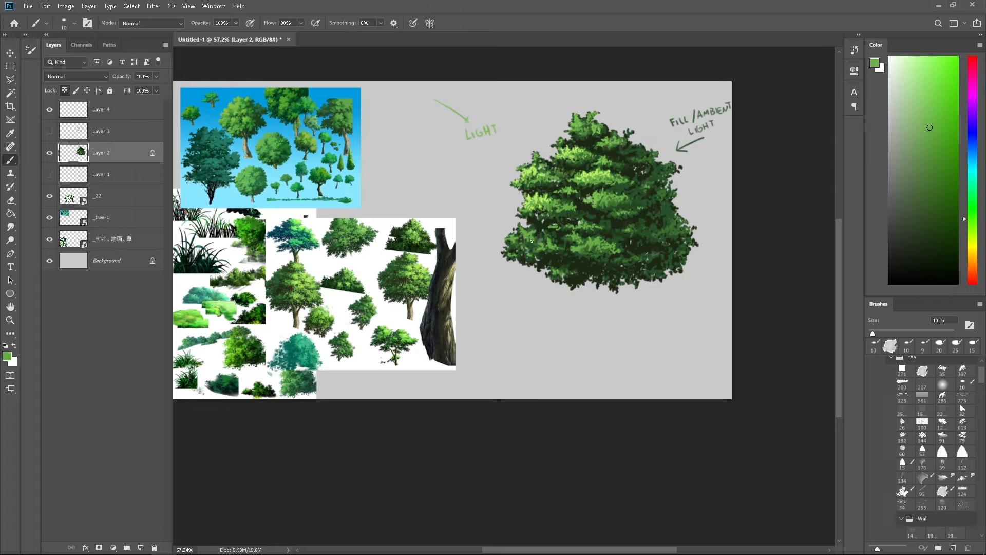
pyautogui.moveTo(525, 247); pyautogui.dragTo(539, 247)
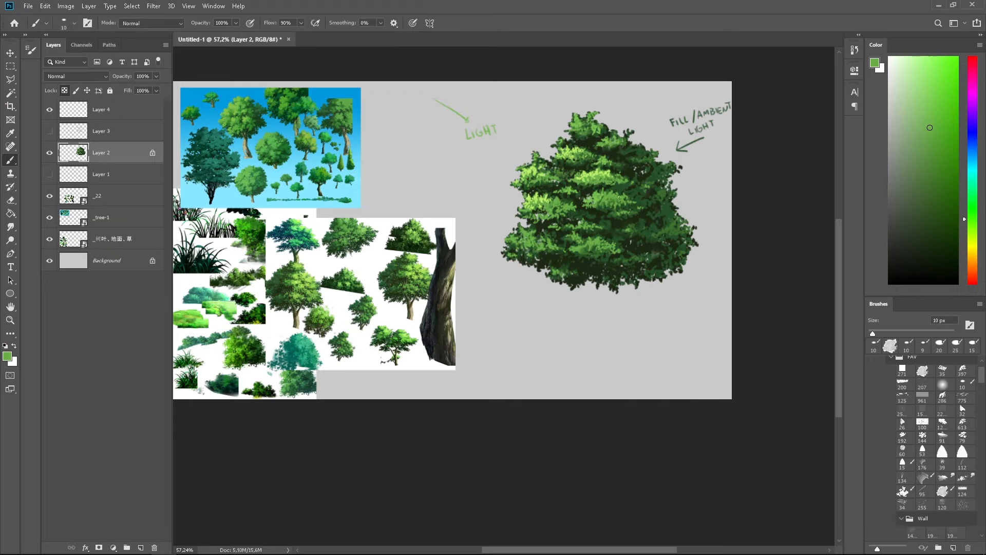
# Step: Add bright green leaves to the upper-right, upper-left and middle clumps using greens sampled from the crown
pyautogui.keyDown('alt'); pyautogui.click(679, 224); pyautogui.keyUp('alt')
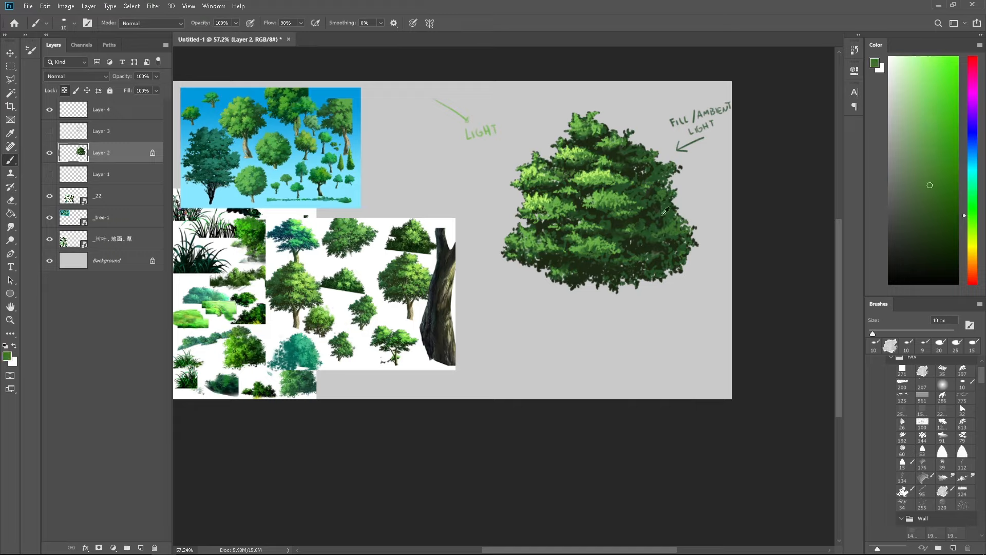
pyautogui.keyDown('alt'); pyautogui.click(583, 142); pyautogui.keyUp('alt')
pyautogui.keyDown('alt'); pyautogui.click(583, 143); pyautogui.keyUp('alt')
pyautogui.keyDown('alt'); pyautogui.click(599, 198); pyautogui.keyUp('alt')
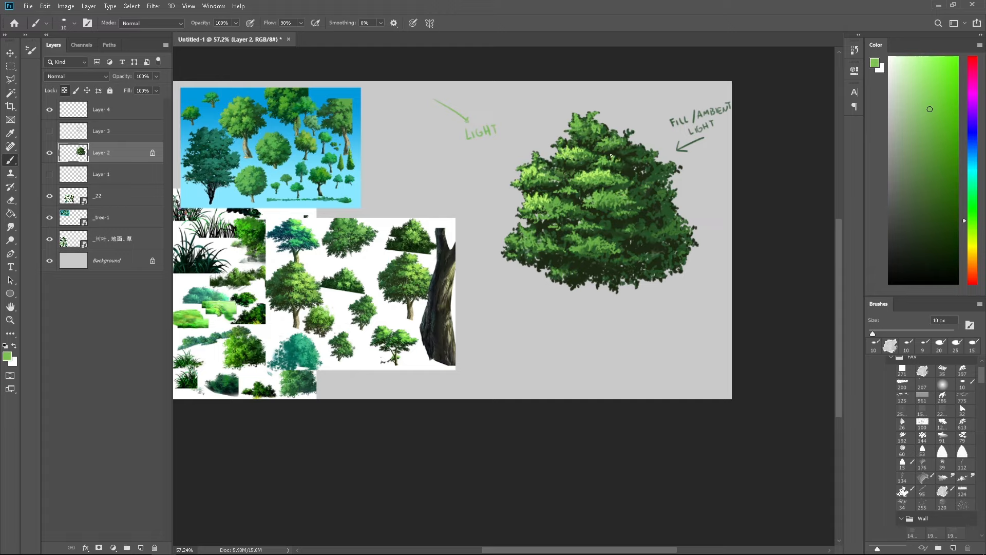
pyautogui.moveTo(620, 163); pyautogui.dragTo(628, 164)
pyautogui.moveTo(567, 159); pyautogui.dragTo(559, 163)
pyautogui.moveTo(571, 195); pyautogui.dragTo(574, 194)
# Step: Touch up the middle and lower-right clumps with sampled dark and light greens, and switch to the Smudge tool at 25 px
pyautogui.keyDown('alt'); pyautogui.click(567, 203); pyautogui.keyUp('alt')
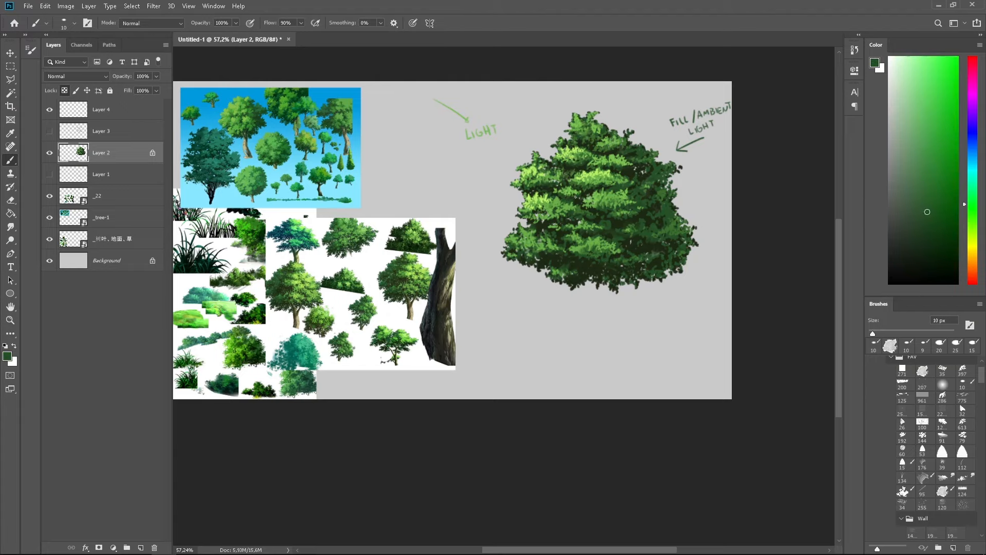
pyautogui.keyDown('alt'); pyautogui.click(565, 192); pyautogui.keyUp('alt')
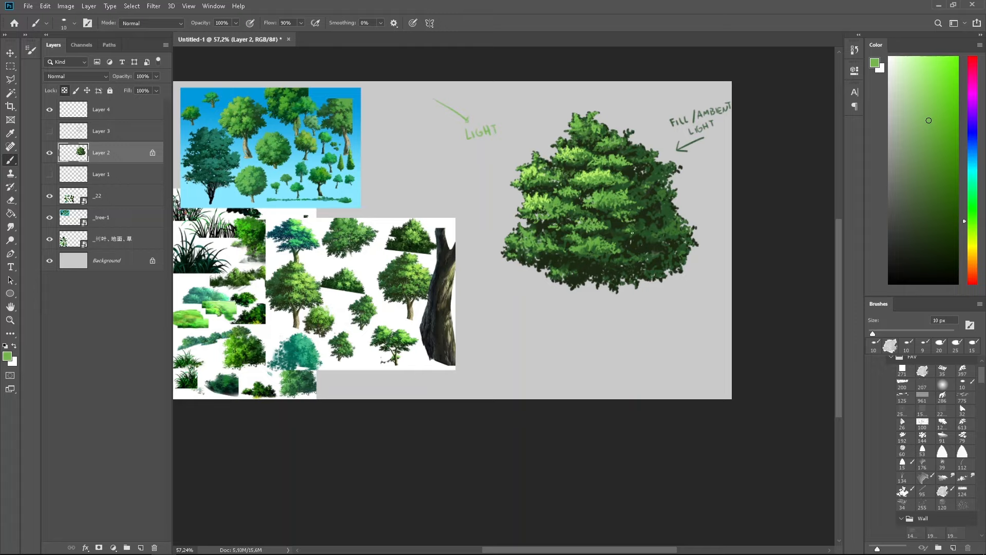
pyautogui.moveTo(640, 229); pyautogui.dragTo(642, 232)
pyautogui.hotkey('alt', 'f')
pyautogui.press('Escape')
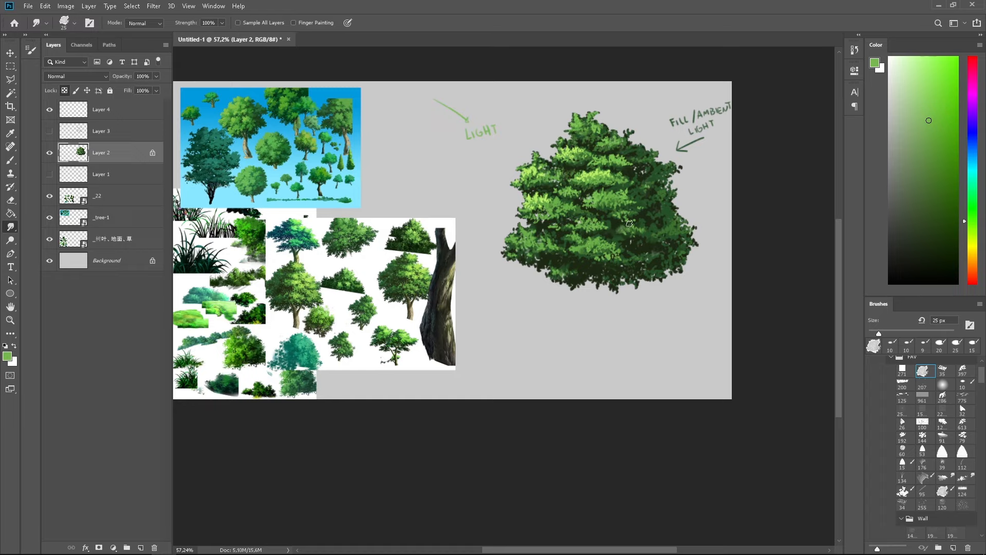
# Step: Retouch the shadows between the crown's middle clumps with sampled dark greens, using the 10 px leaf brush
pyautogui.press('b')
pyautogui.keyDown('alt'); pyautogui.click(627, 226); pyautogui.keyUp('alt')
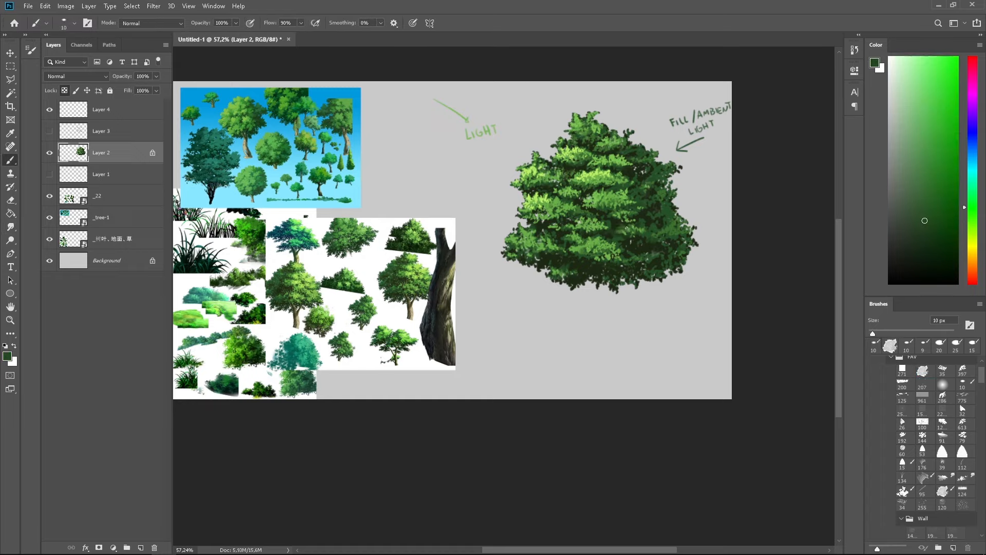
pyautogui.keyDown('alt'); pyautogui.click(626, 230); pyautogui.keyUp('alt')
pyautogui.keyDown('alt'); pyautogui.click(616, 228); pyautogui.keyUp('alt')
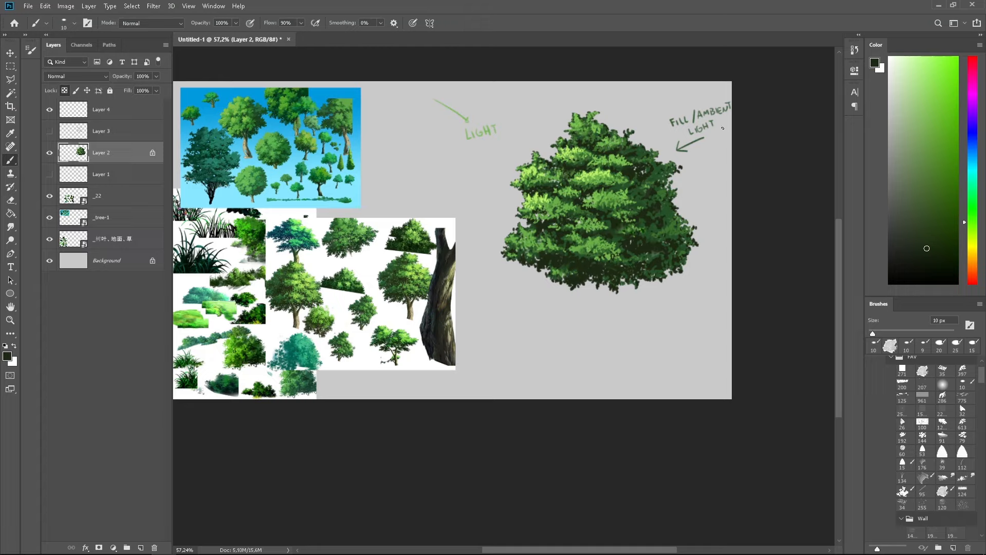
# Step: Sample a light yellow-green from the reference tree and paint highlight leaves on the crown's upper, middle and left clumps
pyautogui.keyDown('alt'); pyautogui.click(298, 279); pyautogui.keyUp('alt')
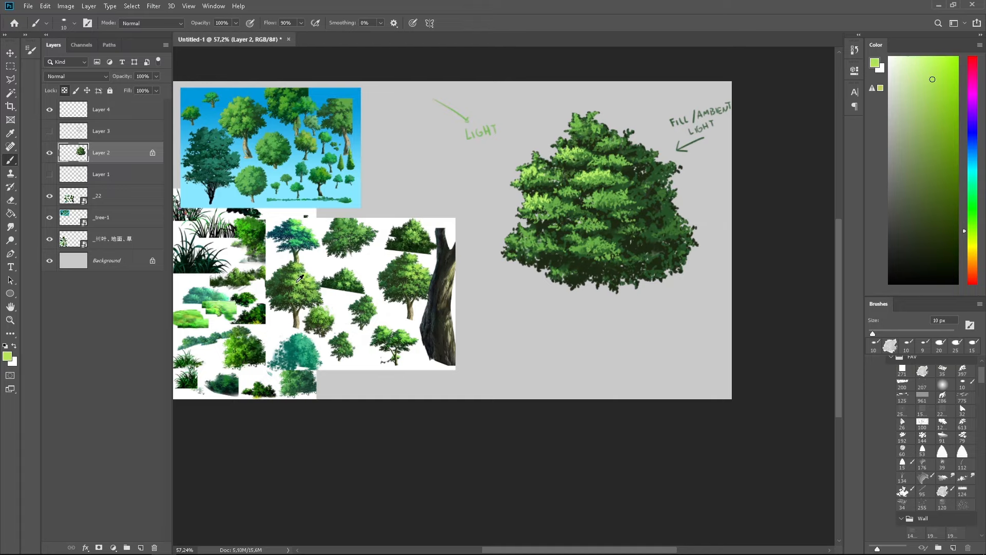
pyautogui.keyDown('alt'); pyautogui.click(300, 277); pyautogui.keyUp('alt')
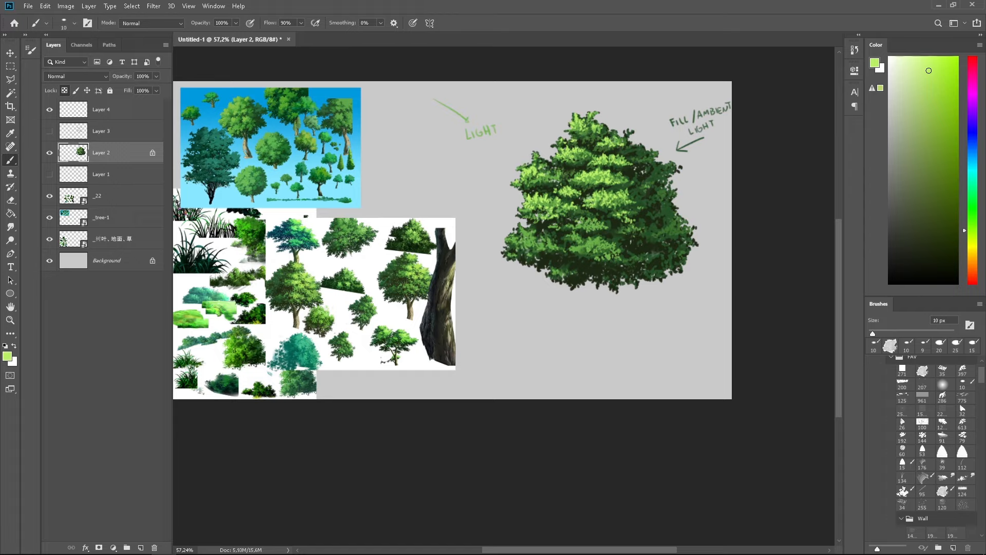
pyautogui.moveTo(523, 235); pyautogui.dragTo(521, 229)
# Step: Add mid green leaves to the crown's middle and lower-middle clumps using greens sampled from the crown
pyautogui.keyDown('alt'); pyautogui.click(583, 208); pyautogui.keyUp('alt')
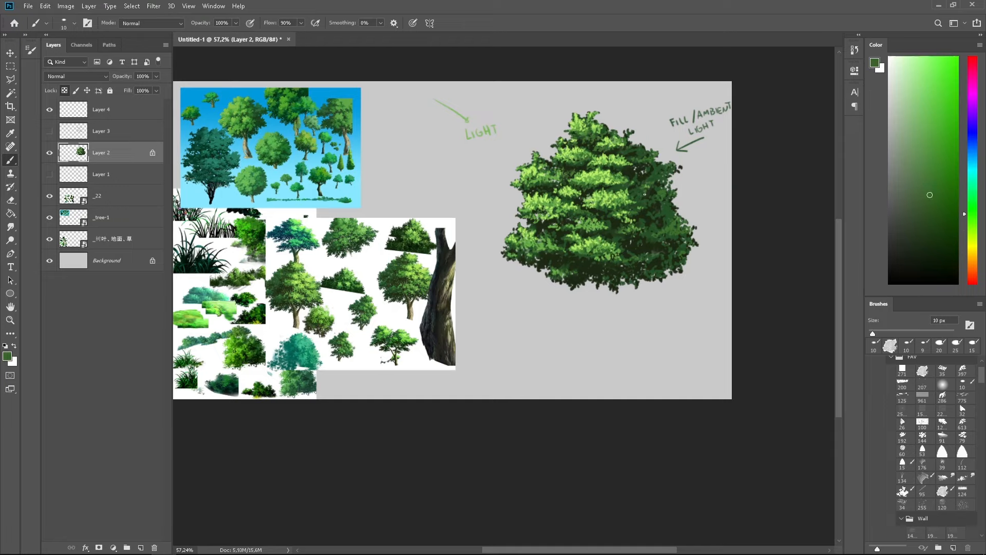
pyautogui.keyDown('alt'); pyautogui.click(623, 196); pyautogui.keyUp('alt')
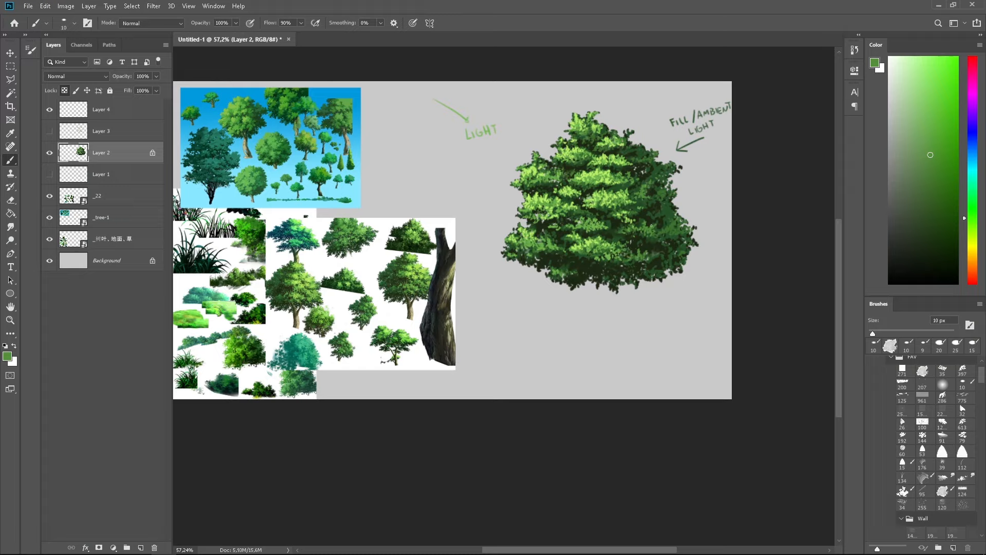
pyautogui.press('r')
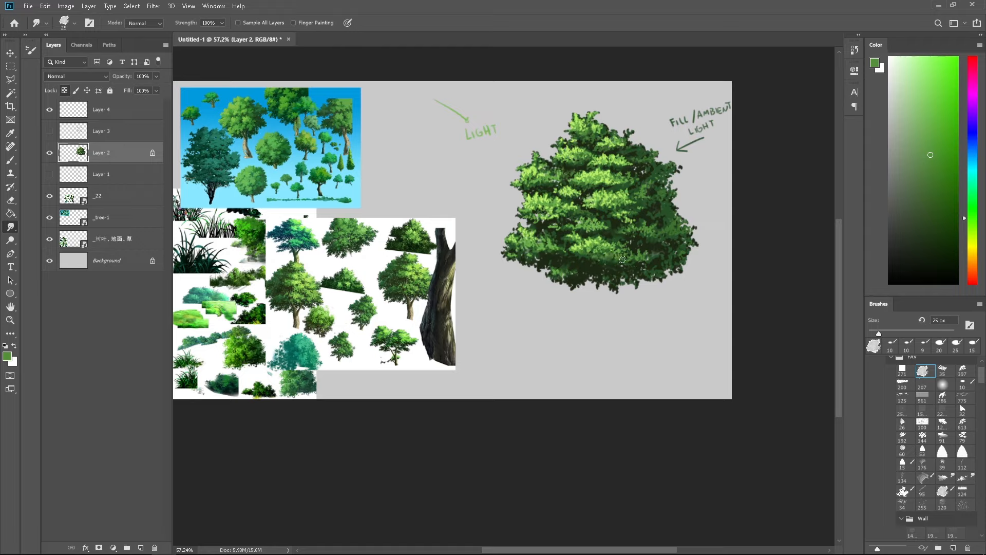
pyautogui.press('b')
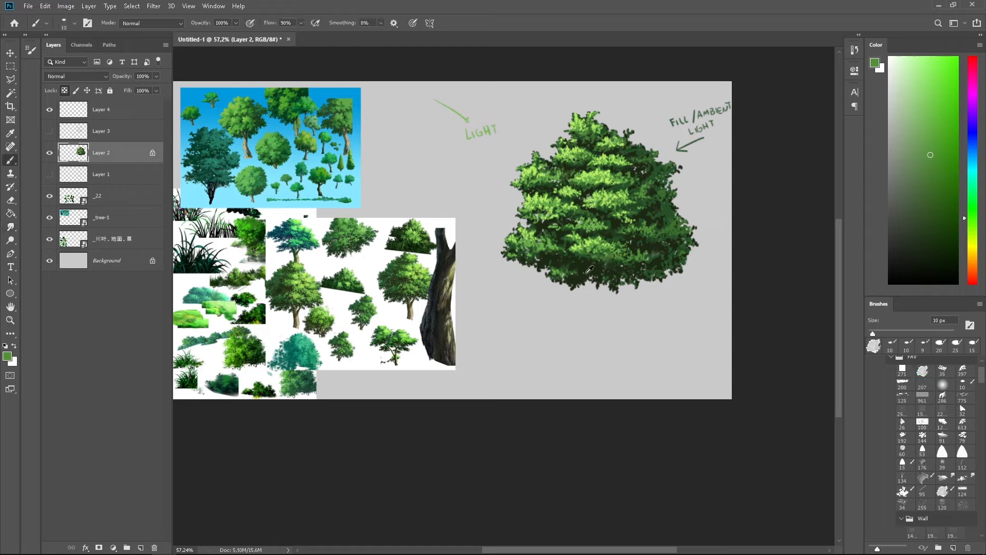
pyautogui.keyDown('alt'); pyautogui.click(592, 266); pyautogui.keyUp('alt')
pyautogui.keyDown('alt'); pyautogui.click(598, 246); pyautogui.keyUp('alt')
pyautogui.moveTo(595, 265); pyautogui.dragTo(617, 262)
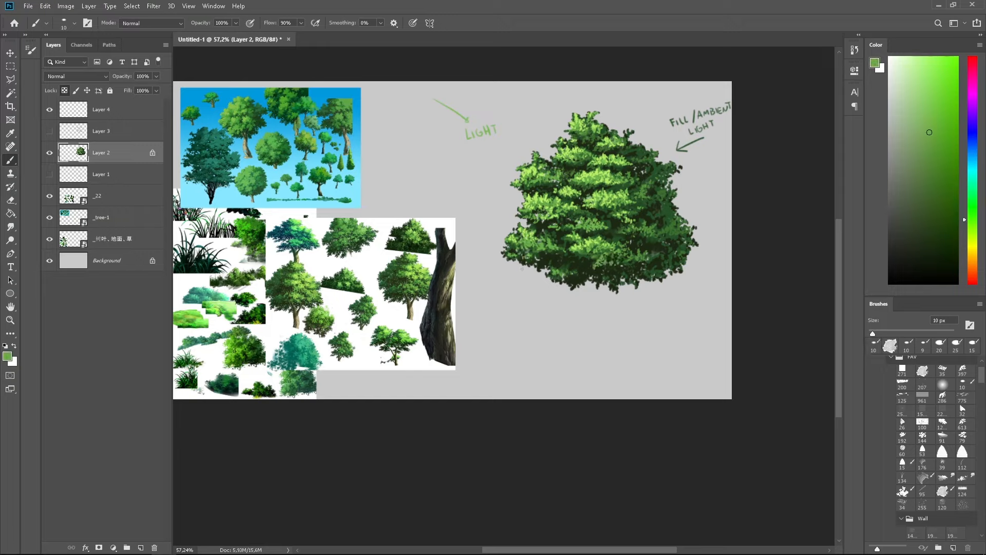
# Step: Paint sampled yellow-green highlight leaves on the lower, left and upper clumps, and smudge the upper-left clump at 25 px
pyautogui.keyDown('alt'); pyautogui.click(590, 174); pyautogui.keyUp('alt')
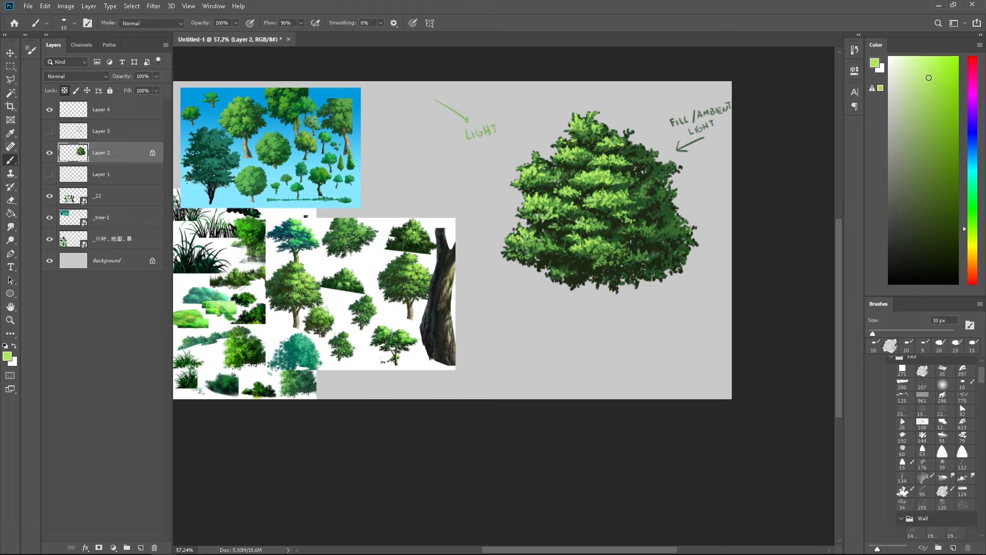
pyautogui.moveTo(527, 239)
pyautogui.mouseDown()
pyautogui.moveTo(569, 238)
pyautogui.moveTo(539, 259)
pyautogui.mouseUp()
pyautogui.moveTo(603, 257)
pyautogui.mouseDown()
pyautogui.moveTo(621, 261)
pyautogui.moveTo(588, 249)
pyautogui.mouseUp()
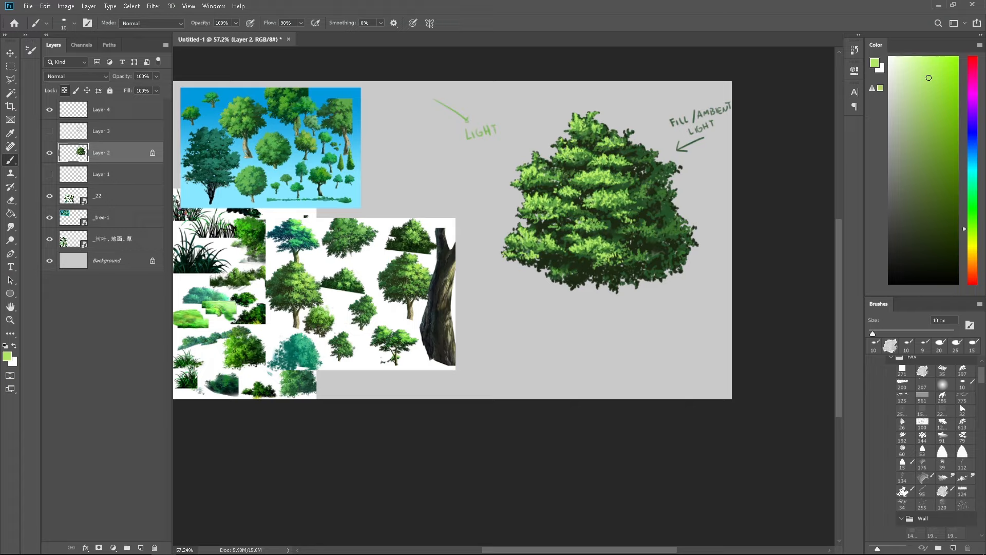
pyautogui.moveTo(536, 198); pyautogui.dragTo(524, 212)
pyautogui.moveTo(535, 154)
pyautogui.mouseDown()
pyautogui.moveTo(517, 167)
pyautogui.moveTo(533, 183)
pyautogui.mouseUp()
pyautogui.moveTo(575, 153); pyautogui.dragTo(581, 151)
pyautogui.moveTo(607, 135)
pyautogui.mouseDown()
pyautogui.moveTo(615, 138)
pyautogui.moveTo(597, 148)
pyautogui.mouseUp()
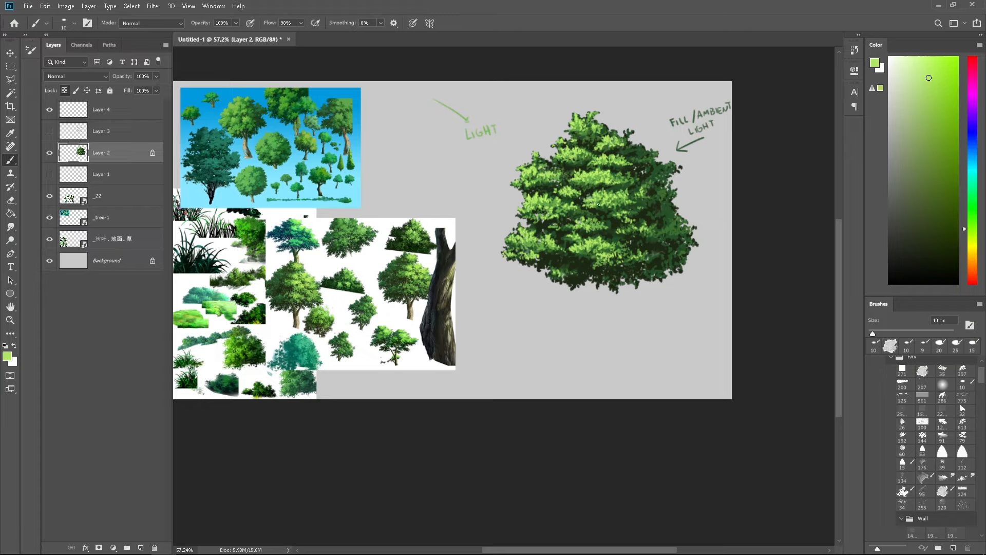
pyautogui.press('r')
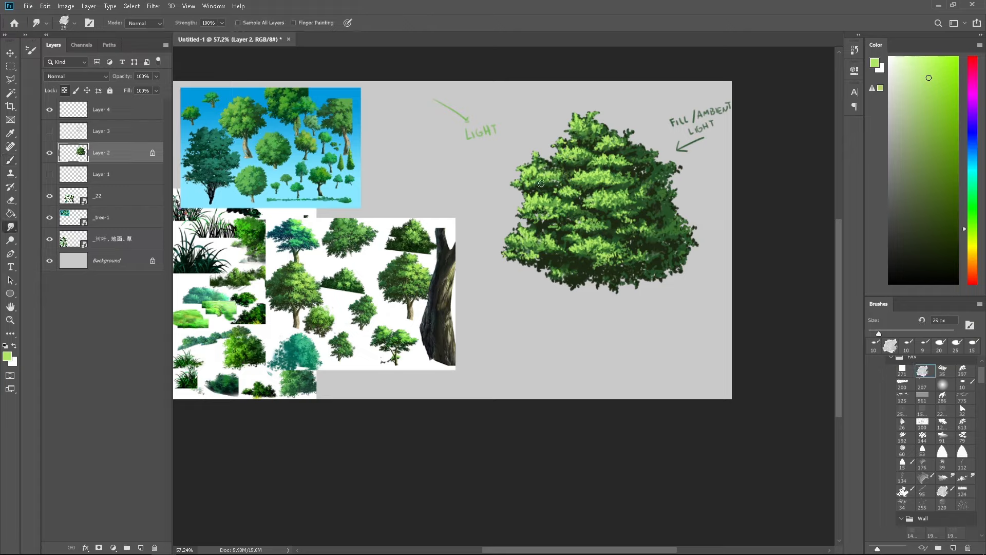
pyautogui.moveTo(536, 184); pyautogui.dragTo(534, 183)
# Step: Add a new layer above Layer 2, switch to the Pen tool and show the trunk sketch on Layer 1
pyautogui.click(140, 547)
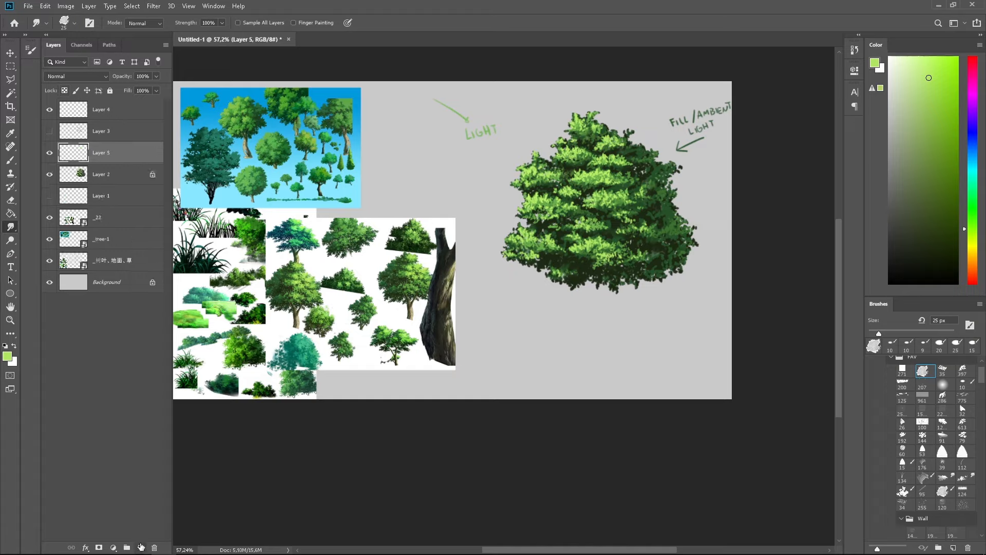
pyautogui.press('b')
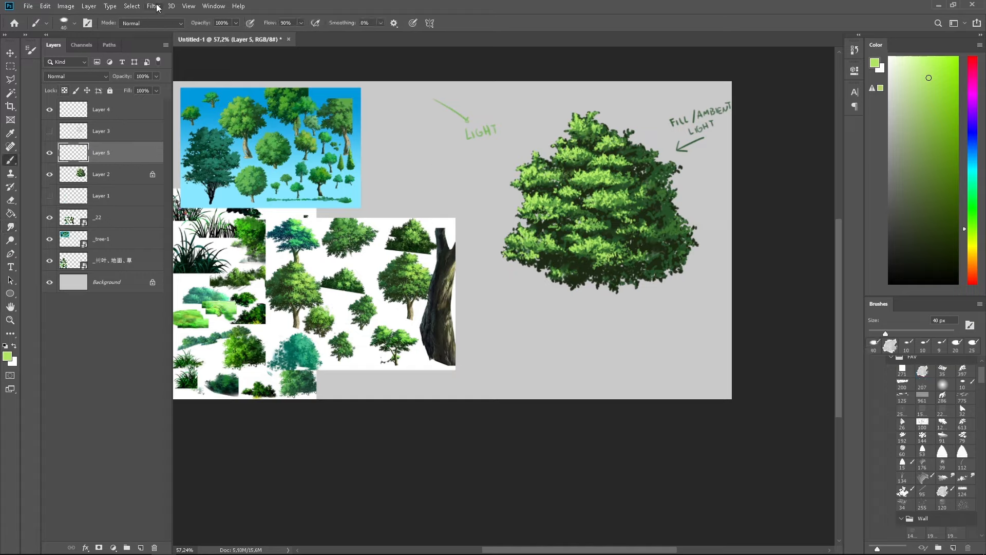
pyautogui.click(10, 254)
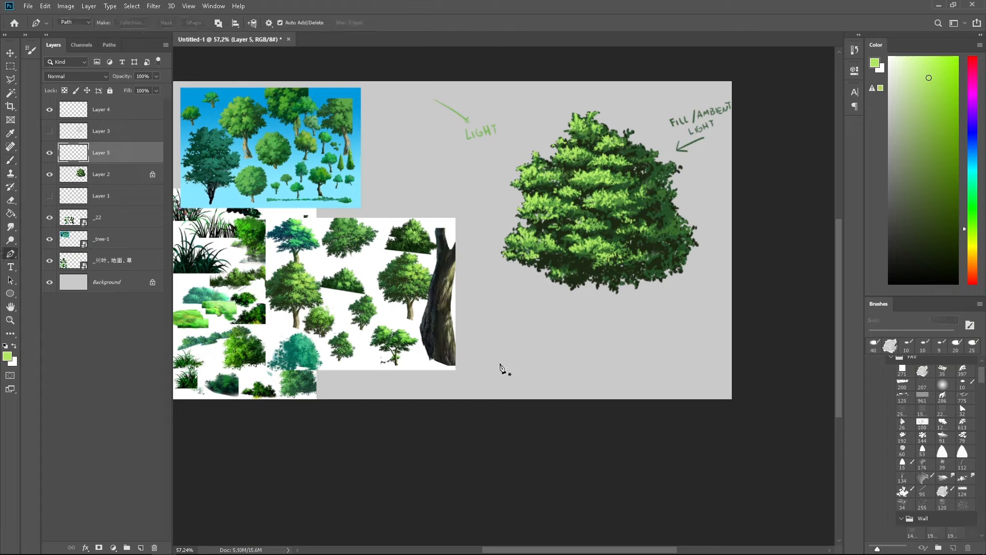
pyautogui.click(50, 195)
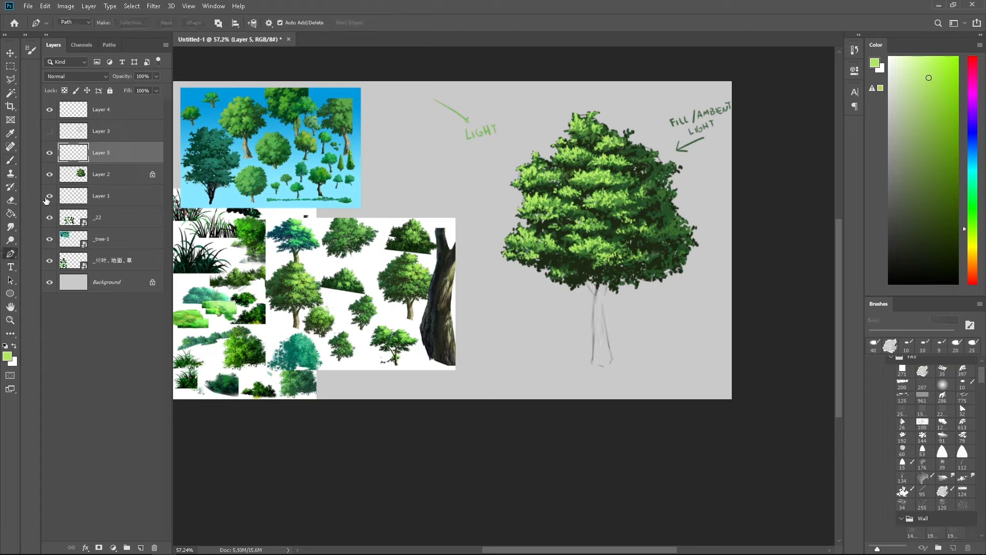
# Step: Draw a gently curved path from the base of the sketched trunk up into the middle of the crown
pyautogui.click(600, 368)
pyautogui.moveTo(599, 331); pyautogui.dragTo(600, 323)
pyautogui.moveTo(604, 275); pyautogui.dragTo(613, 254)
pyautogui.moveTo(619, 203); pyautogui.dragTo(621, 186)
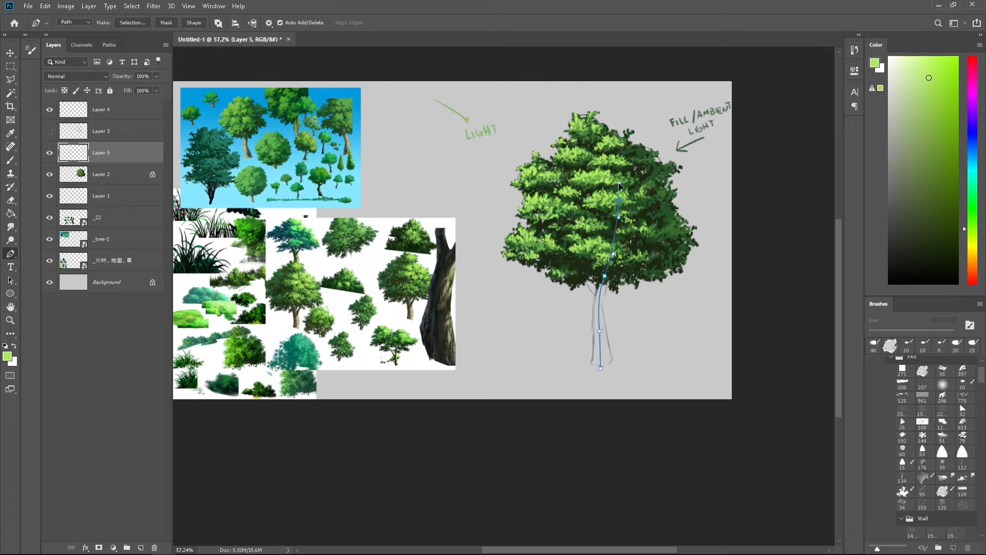
# Step: Open the Tree render filter for the trunk path on the new layer
pyautogui.click(153, 6)
pyautogui.moveTo(84, 171)
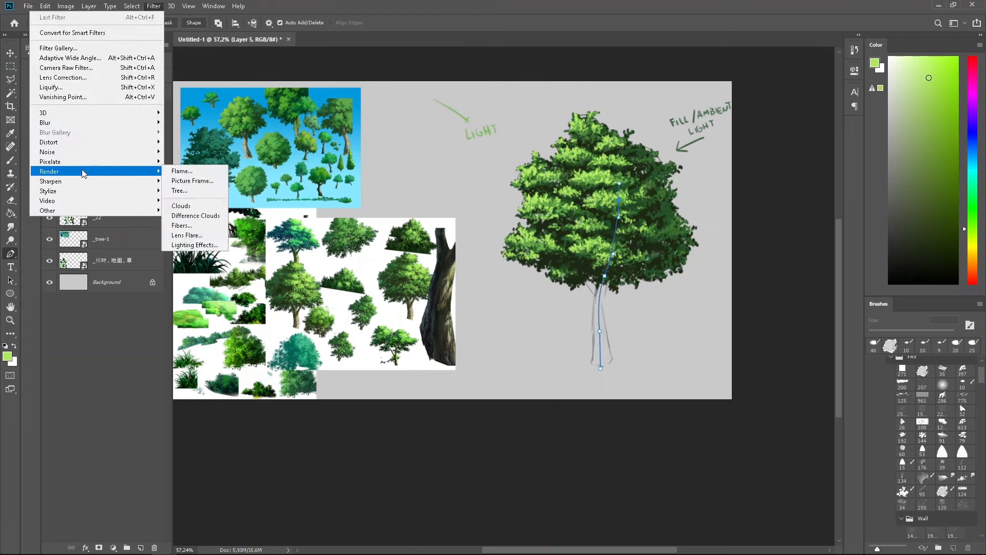
pyautogui.click(185, 190)
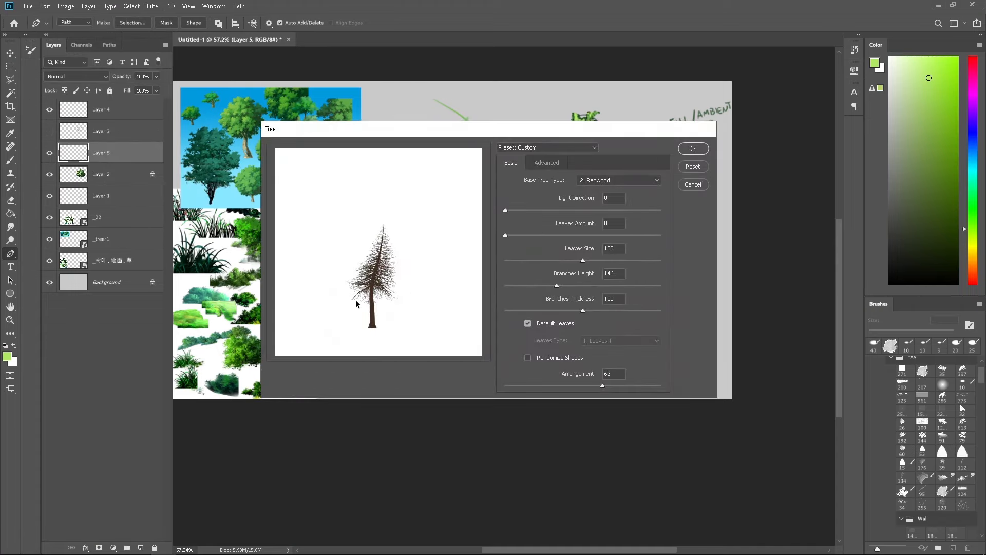
# Step: Try the Oak Tree, Aspen Tree and Young Maple Tree base types, varying the branch arrangement
pyautogui.click(614, 180)
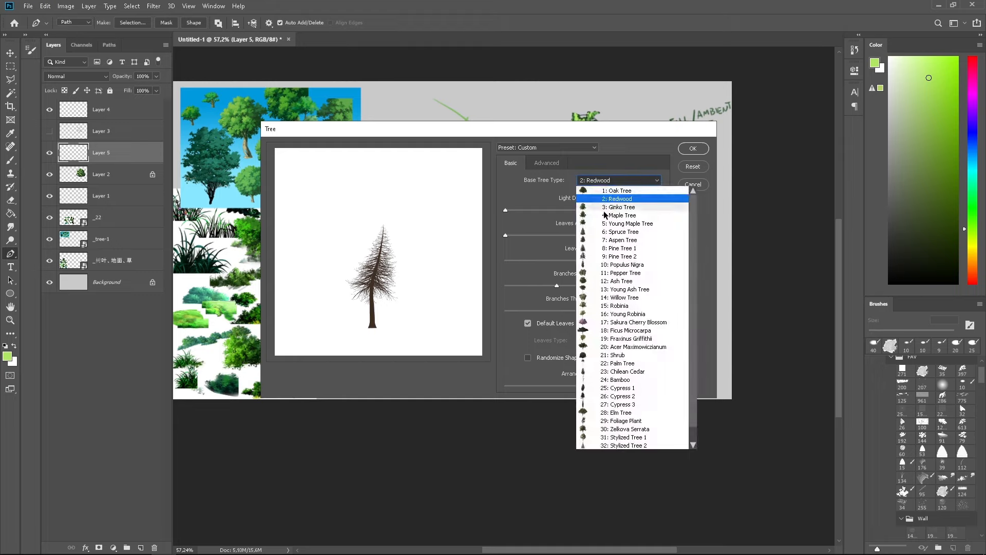
pyautogui.click(606, 189)
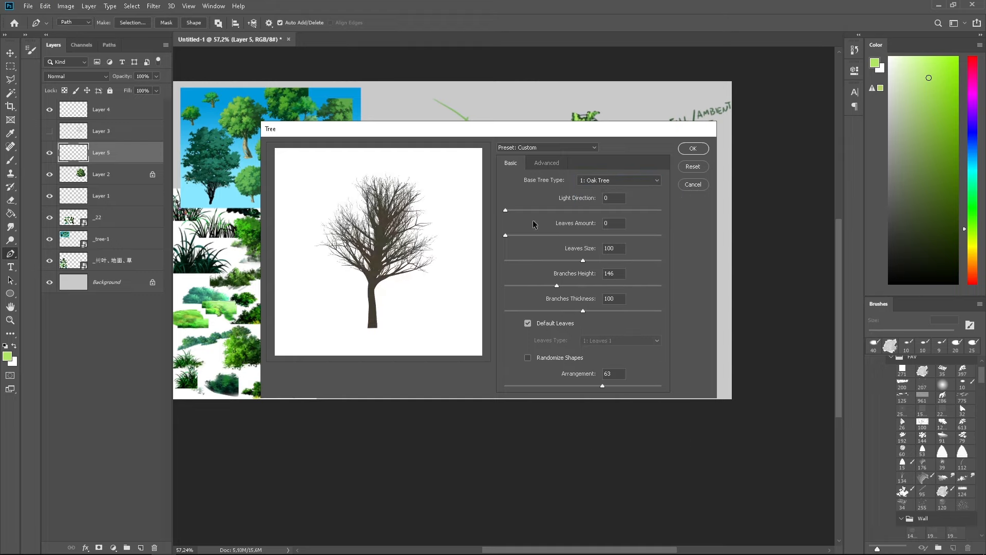
pyautogui.moveTo(602, 387)
pyautogui.mouseDown()
pyautogui.moveTo(588, 387)
pyautogui.moveTo(600, 387)
pyautogui.mouseUp()
pyautogui.click(606, 180)
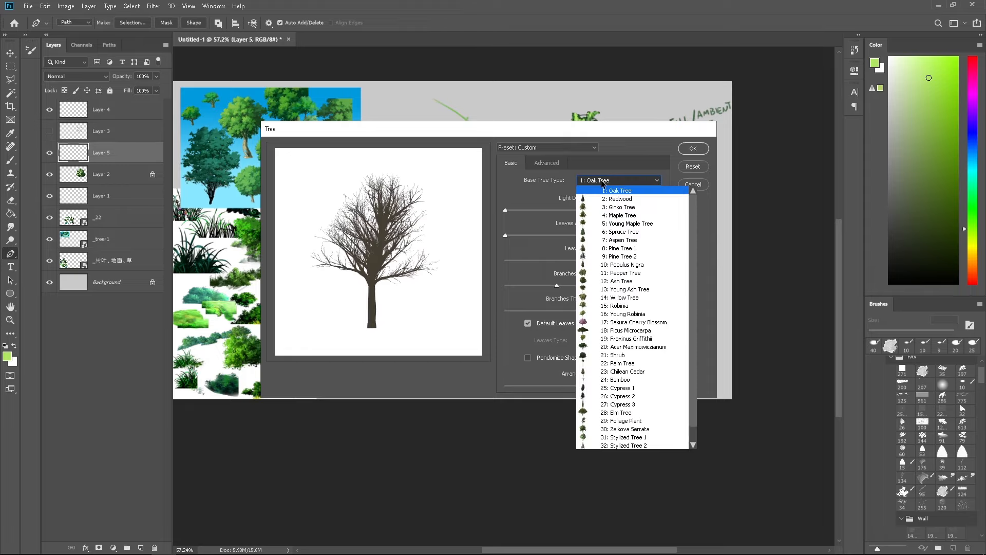
pyautogui.click(617, 241)
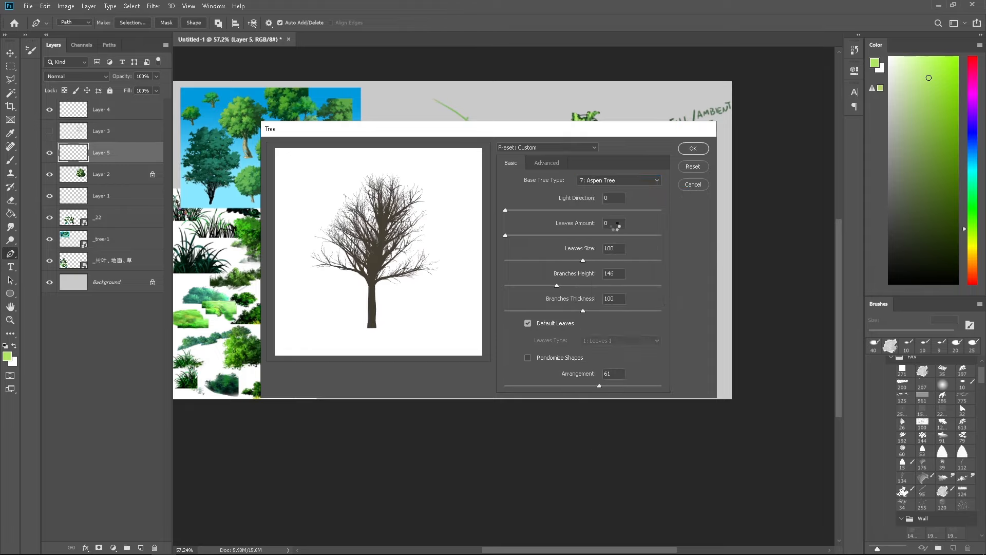
pyautogui.click(604, 181)
pyautogui.click(617, 223)
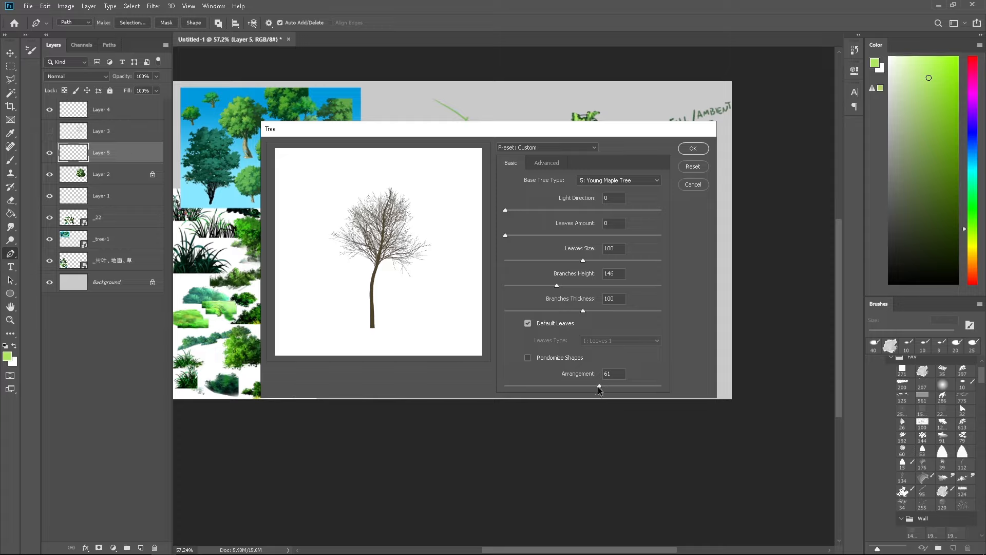
pyautogui.moveTo(598, 386); pyautogui.dragTo(594, 385)
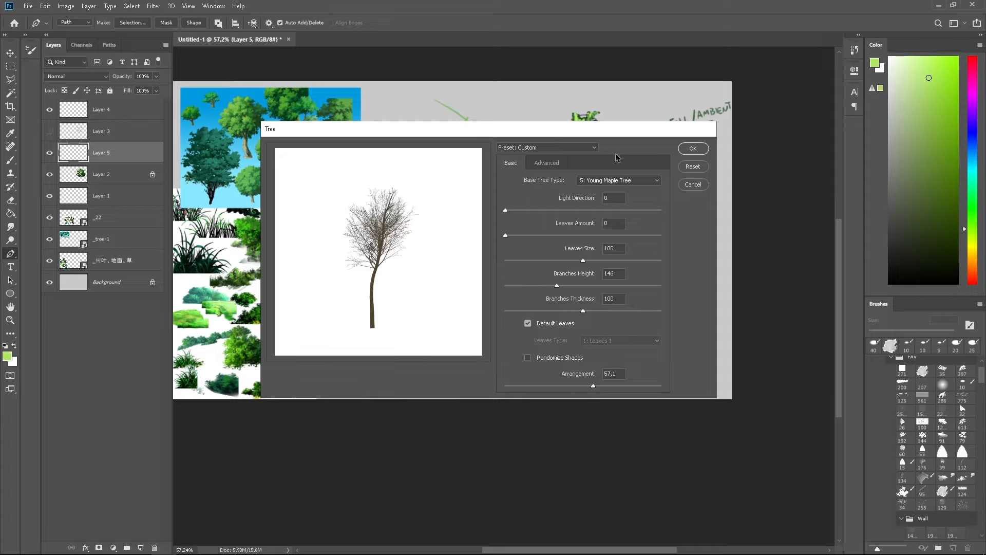
# Step: Render a Young Ash Tree along the path with branches height 70 and arrangement 63.6
pyautogui.click(618, 180)
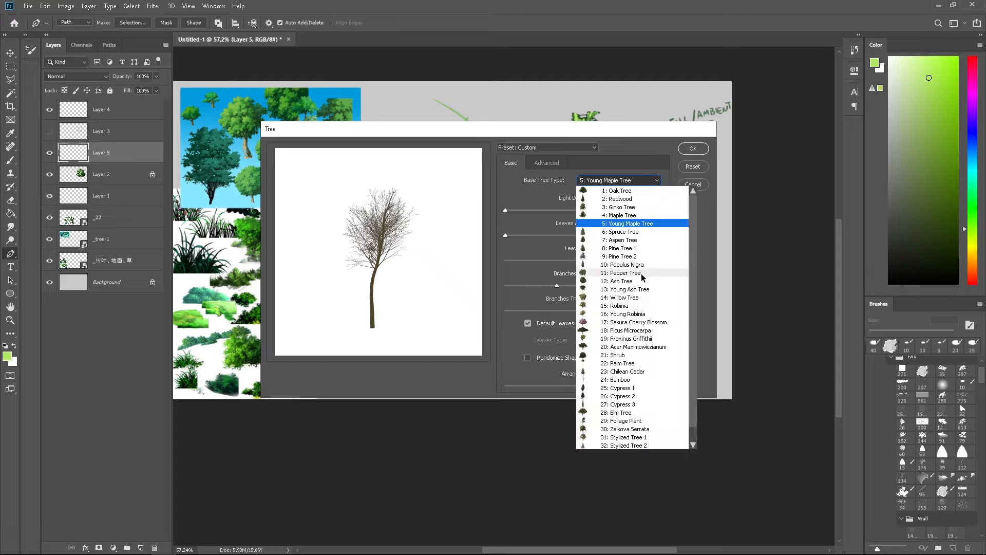
pyautogui.click(646, 290)
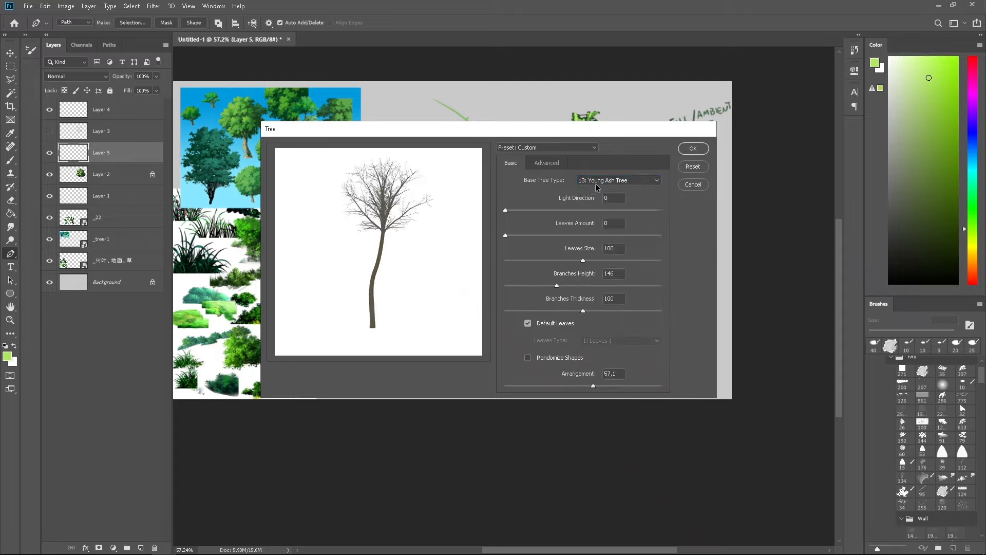
pyautogui.moveTo(591, 389); pyautogui.dragTo(583, 384)
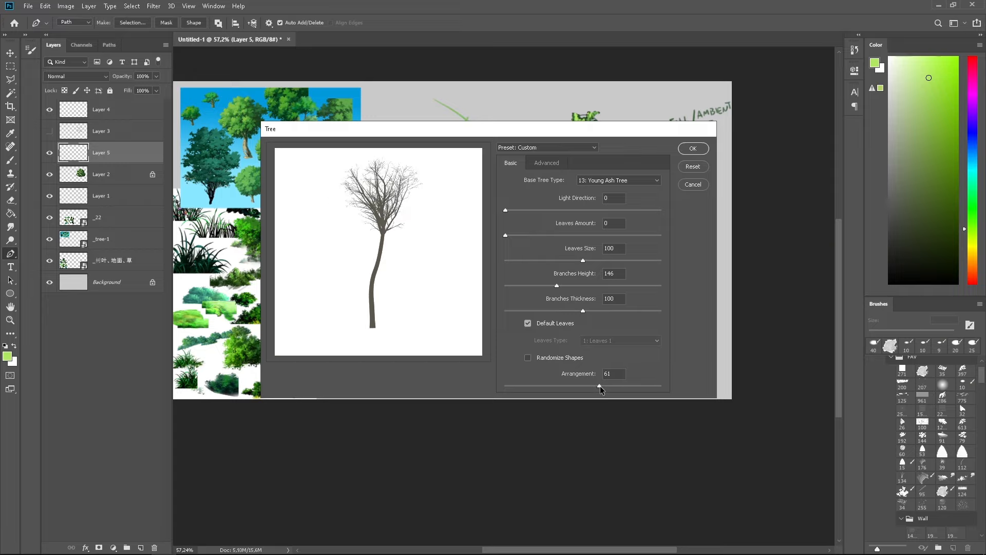
pyautogui.moveTo(600, 386); pyautogui.dragTo(610, 386)
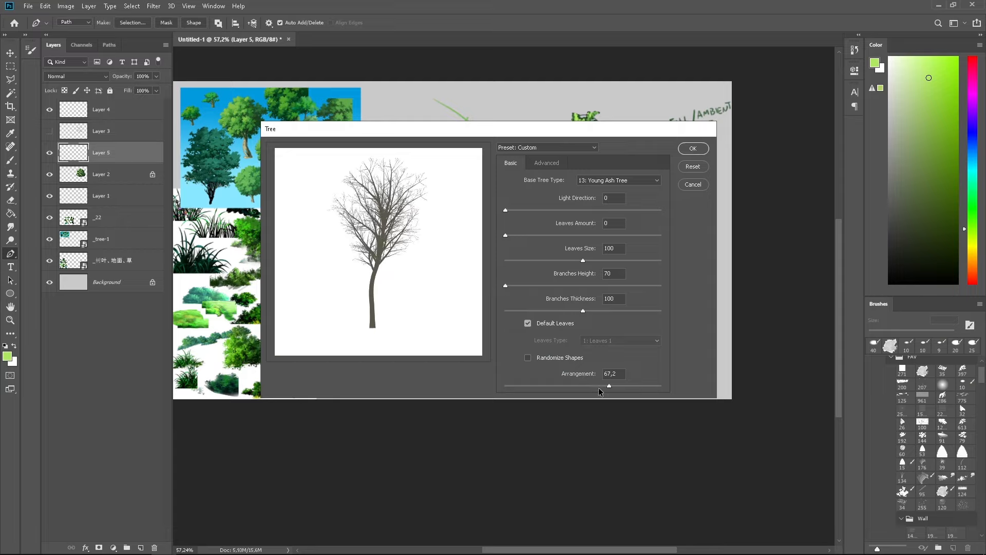
pyautogui.moveTo(594, 388); pyautogui.dragTo(597, 387)
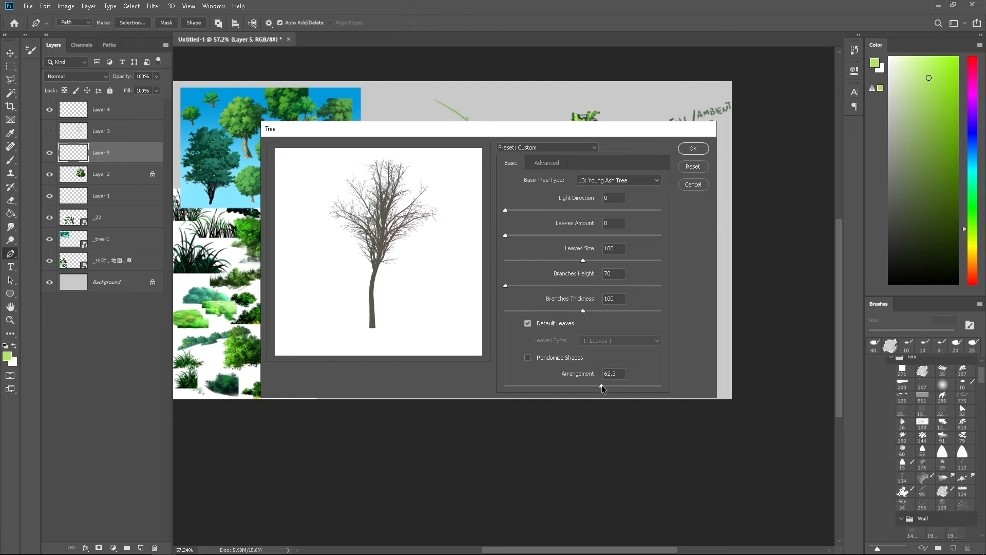
pyautogui.moveTo(602, 386); pyautogui.dragTo(603, 386)
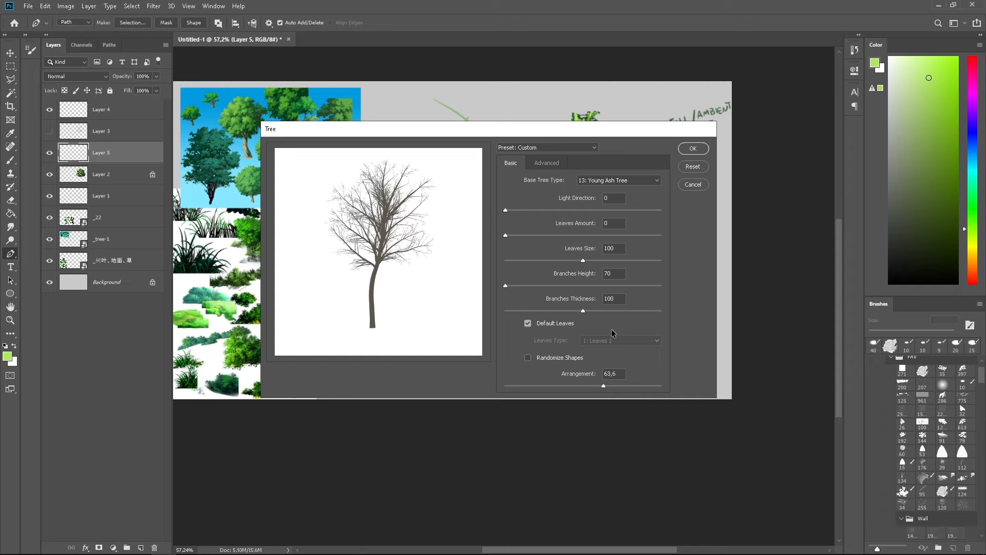
pyautogui.click(694, 148)
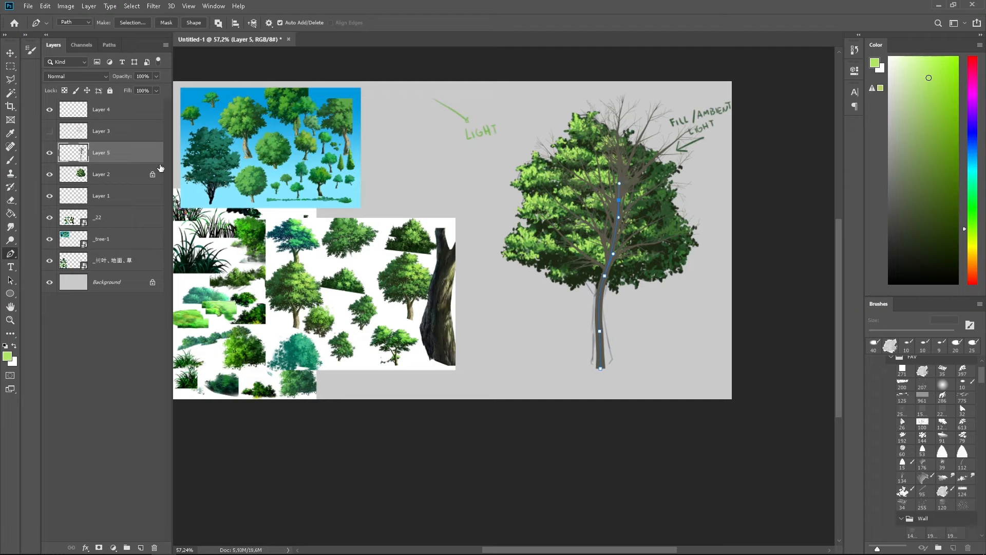
# Step: Delete the trunk path and switch to the Move tool
pyautogui.rightClick(605, 258)
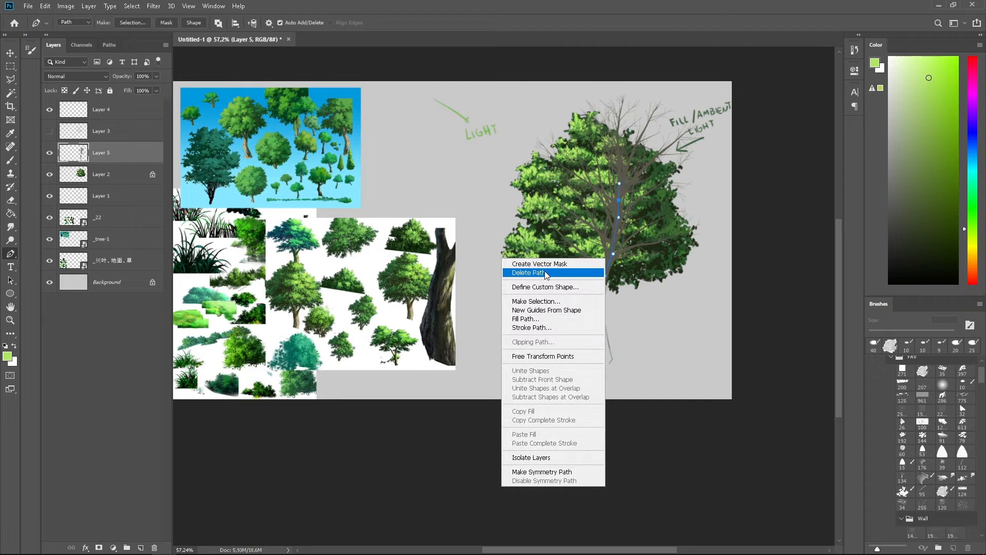
pyautogui.click(591, 274)
pyautogui.press('v')
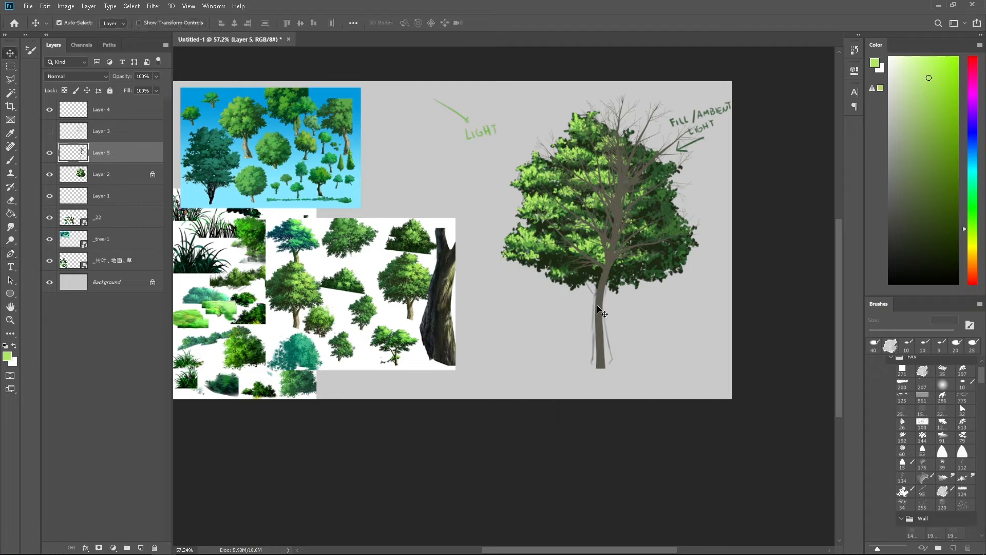
# Step: Move the rendered trunk down and slightly left beneath the crown, and switch to the freehand Lasso tool
pyautogui.moveTo(598, 306); pyautogui.dragTo(596, 326)
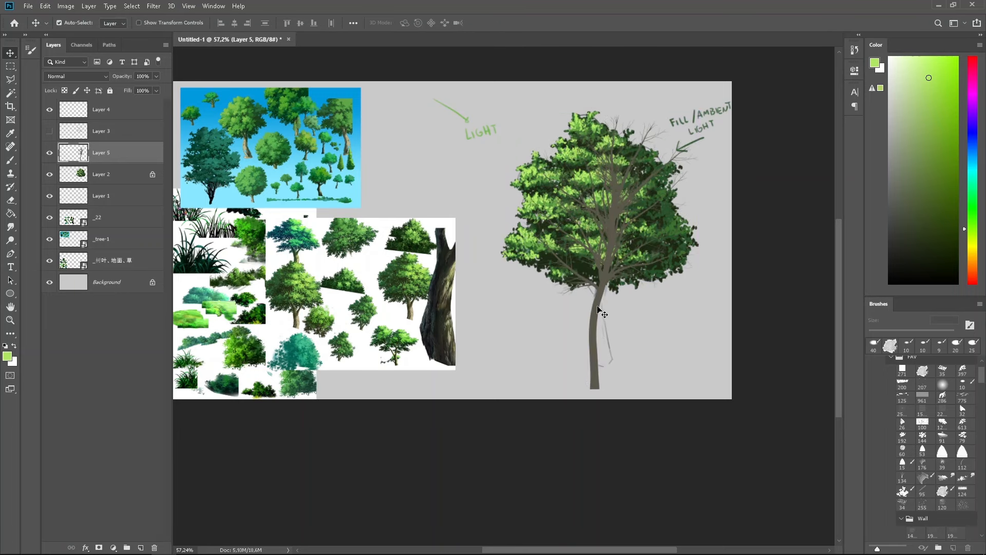
pyautogui.scroll(3, 597, 307)
pyautogui.press('l')
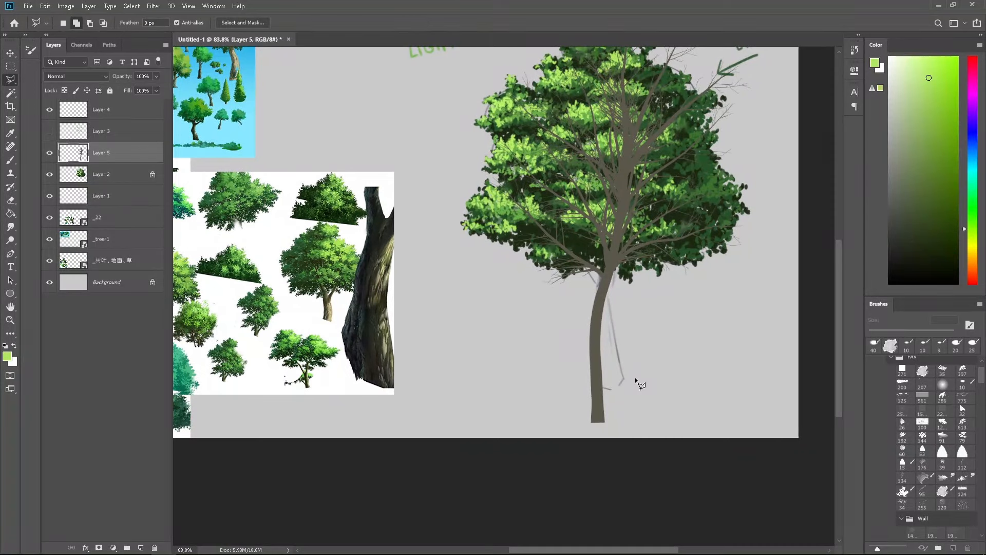
pyautogui.rightClick(4, 82)
pyautogui.click(41, 80)
pyautogui.moveTo(602, 420)
pyautogui.mouseDown()
pyautogui.moveTo(612, 420)
pyautogui.moveTo(609, 314)
pyautogui.moveTo(549, 171)
pyautogui.mouseUp()
pyautogui.hotkey('ctrl', 'd')
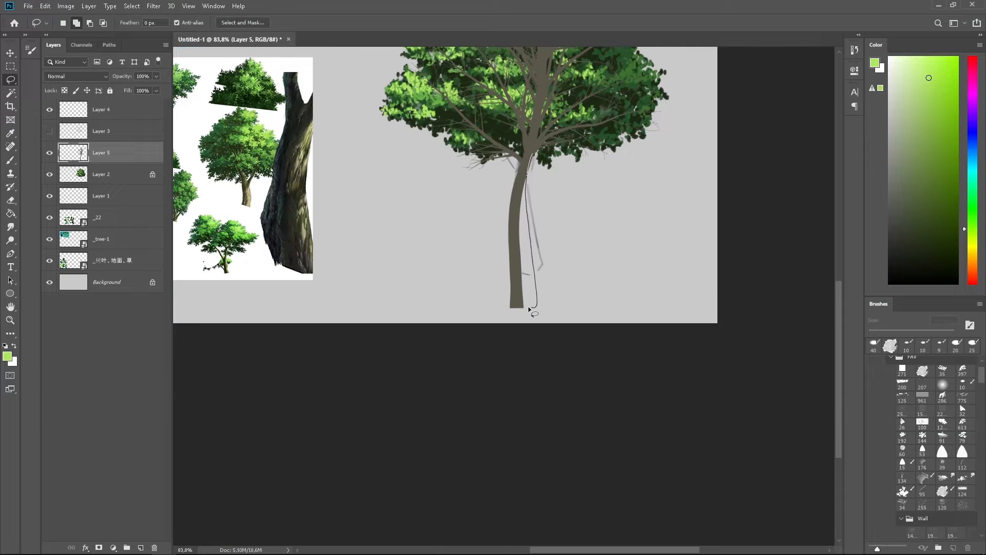
# Step: Outline a widening strip along the trunk's right side and fill it with the sampled trunk colour, then deselect
pyautogui.moveTo(514, 210); pyautogui.dragTo(530, 176)
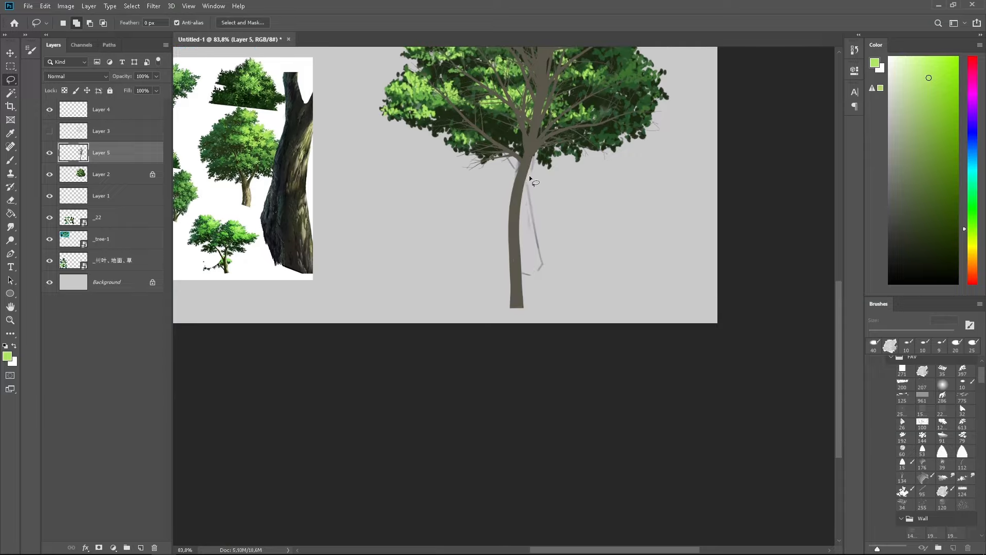
pyautogui.press('g')
pyautogui.keyDown('alt'); pyautogui.click(519, 242); pyautogui.keyUp('alt')
pyautogui.click(534, 259)
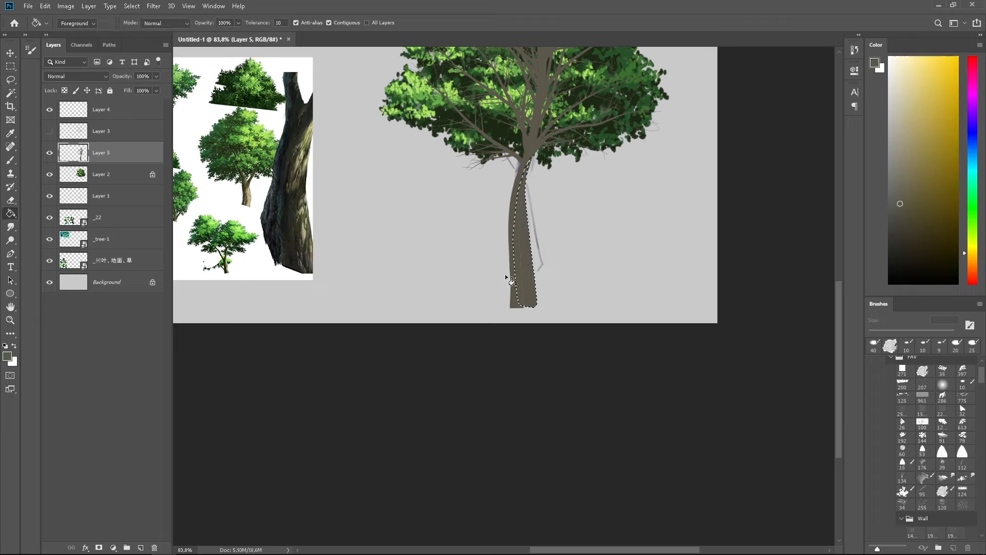
pyautogui.press('b')
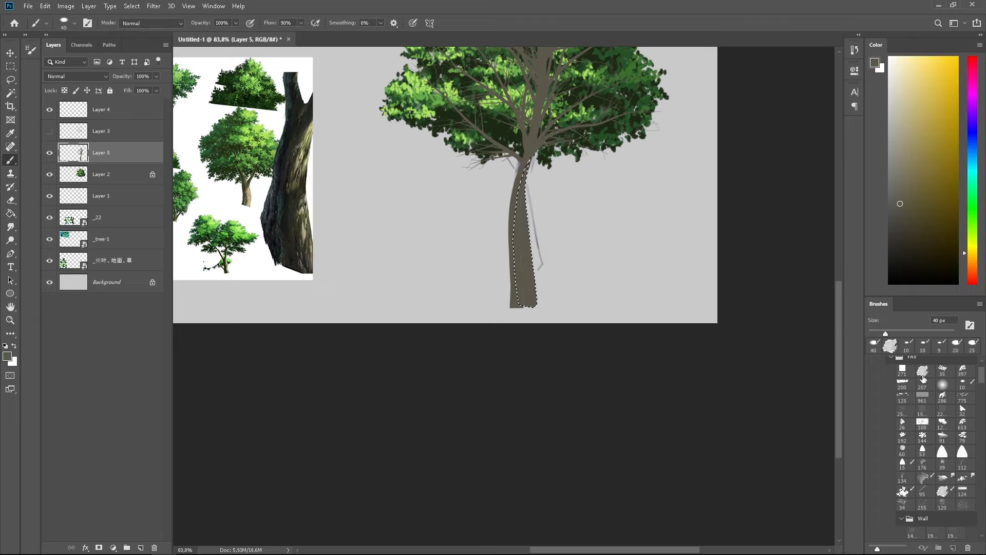
pyautogui.click(903, 369)
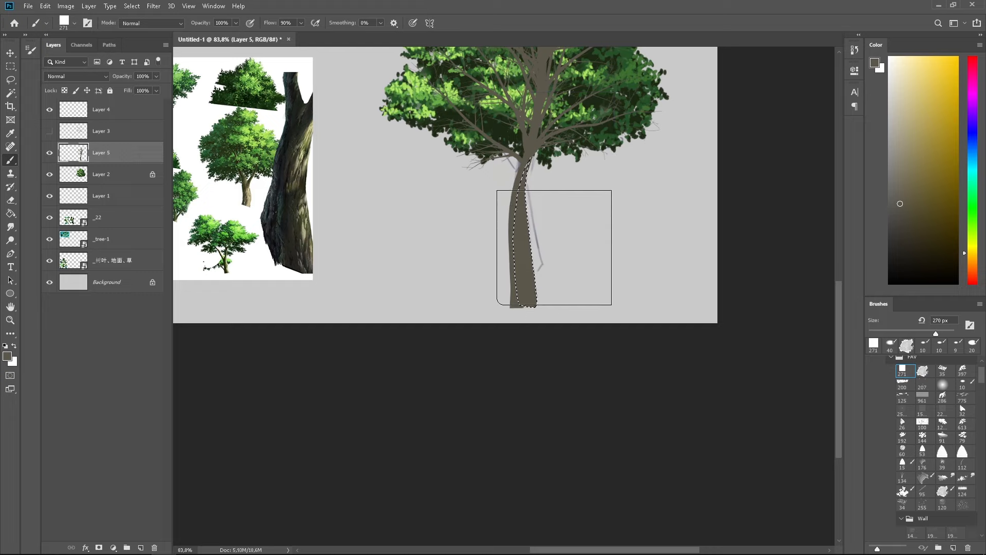
pyautogui.moveTo(560, 200)
pyautogui.mouseDown()
pyautogui.moveTo(542, 235)
pyautogui.moveTo(550, 262)
pyautogui.mouseUp()
pyautogui.hotkey('ctrl', 'd')
# Step: Erase a thin sliver along the trunk's right edge with a small hard square eraser to smooth its contour
pyautogui.scroll(-1, 570, 324)
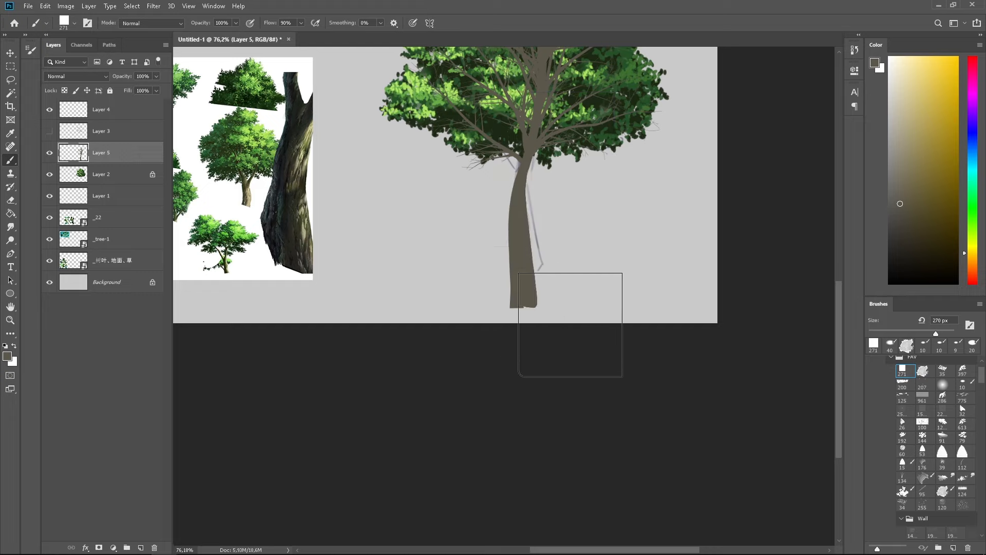
pyautogui.scroll(-1, 570, 325)
pyautogui.scroll(4, 557, 215)
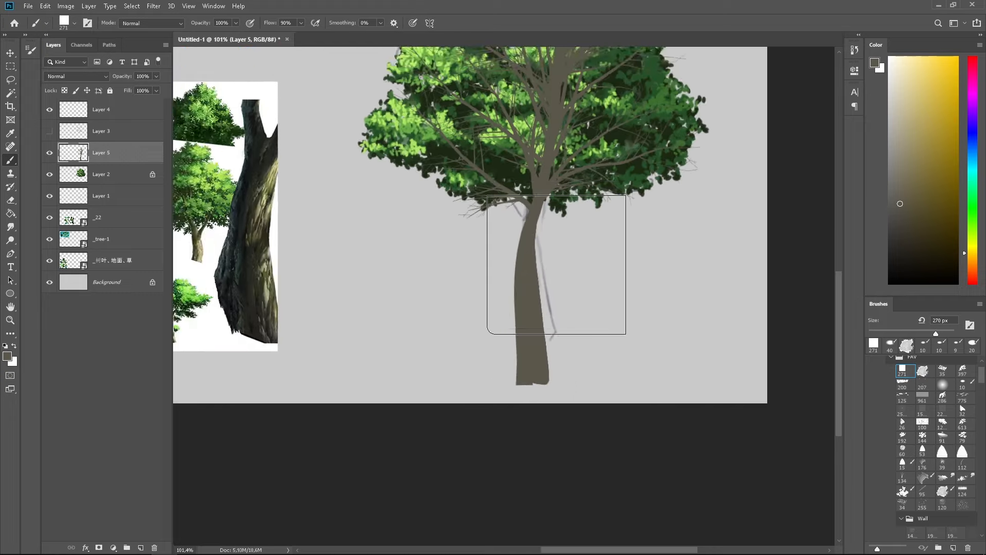
pyautogui.scroll(3, 557, 265)
pyautogui.press('e')
pyautogui.moveTo(532, 224); pyautogui.dragTo(548, 426)
pyautogui.hotkey('ctrl', 'z')
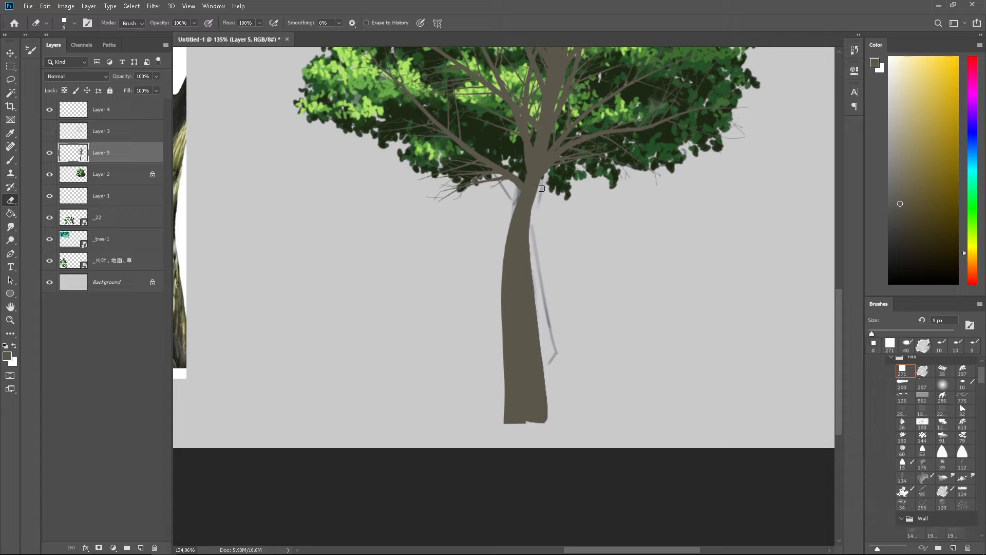
pyautogui.moveTo(534, 210); pyautogui.dragTo(544, 415)
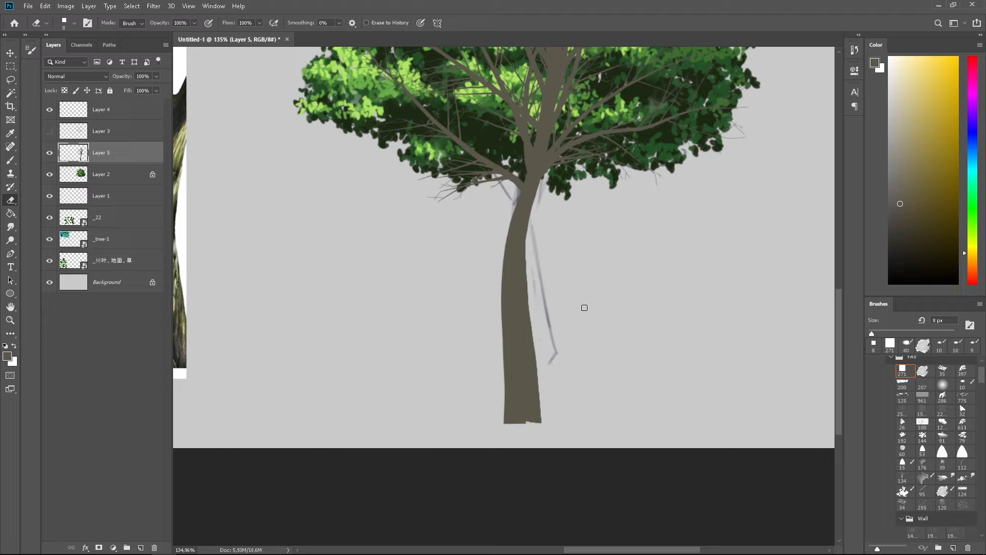
# Step: Compare the rendered trunk with the sketch underneath by hiding and showing Layer 5
pyautogui.click(48, 155)
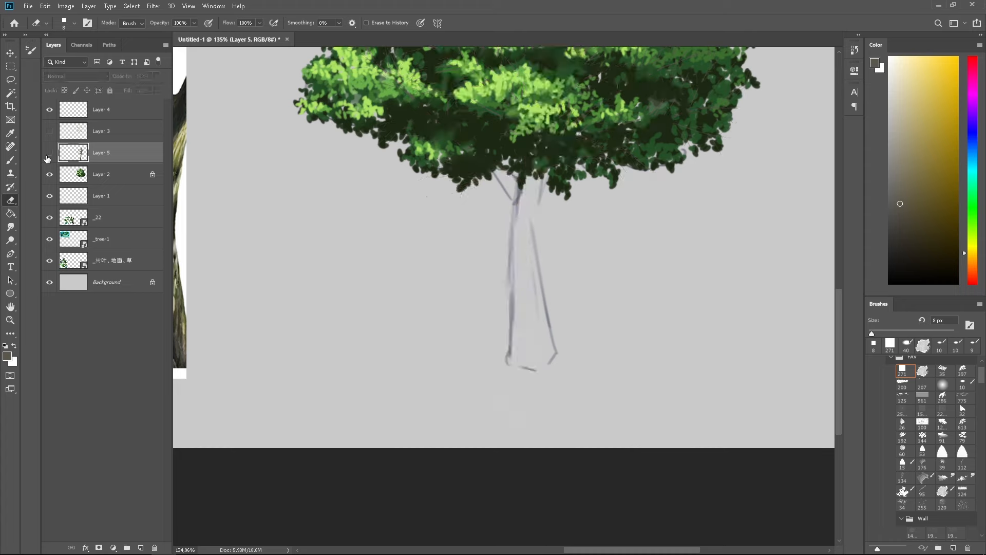
pyautogui.click(48, 155)
pyautogui.scroll(-1, 637, 316)
pyautogui.scroll(1, 540, 375)
pyautogui.press('b')
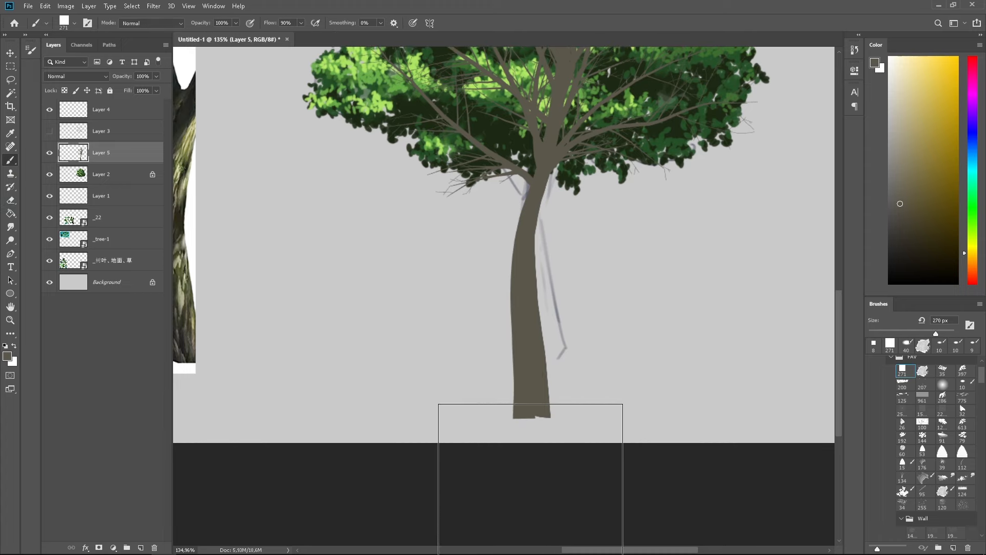
pyautogui.moveTo(525, 495); pyautogui.dragTo(533, 495)
pyautogui.hotkey('ctrl', 'z')
# Step: Trim the base of the trunk flat with the square eraser enlarged to 50 px
pyautogui.press('e')
pyautogui.press(']')
pyautogui.press(']')
pyautogui.press(']')
pyautogui.press(']')
pyautogui.press(']')
pyautogui.press(']')
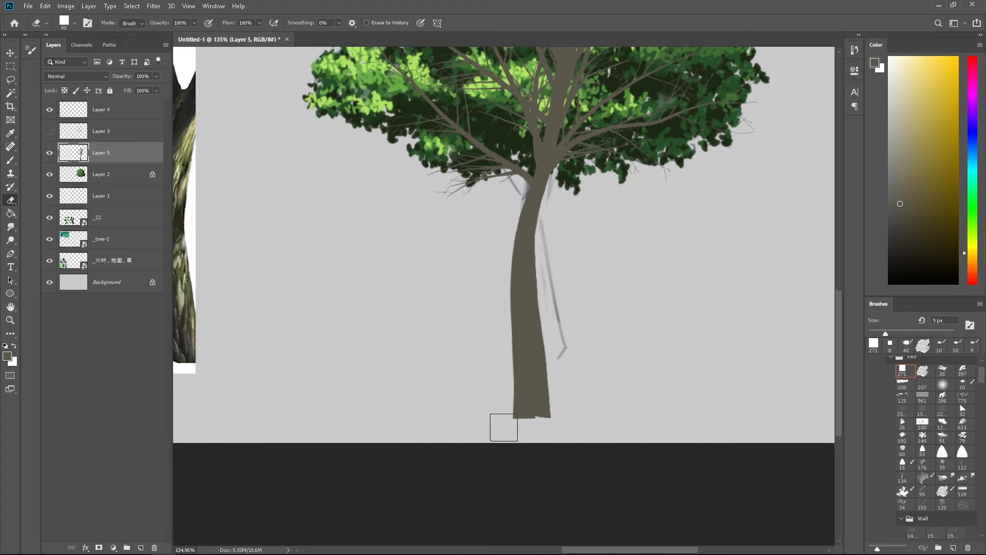
pyautogui.scroll(-1, 468, 457)
pyautogui.scroll(-2, 365, 370)
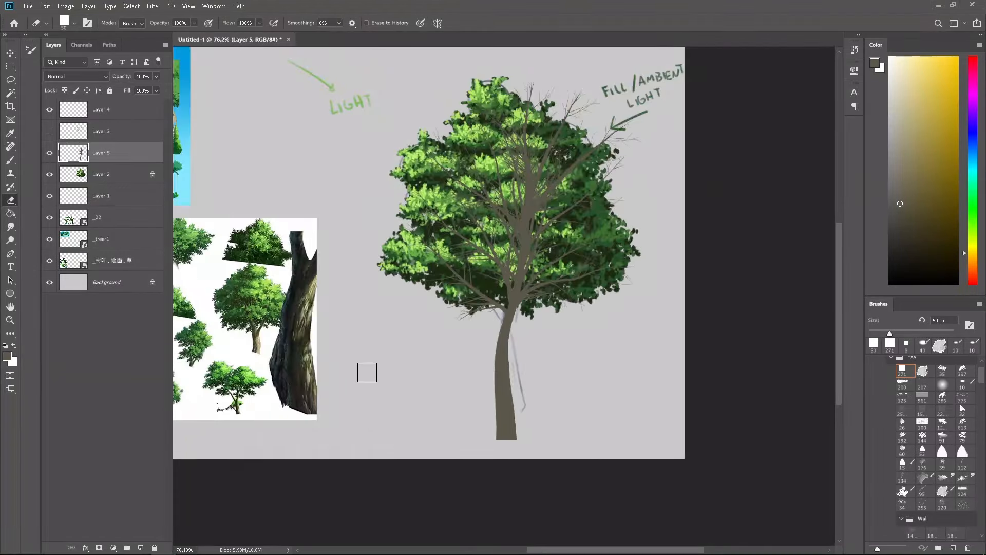
# Step: Warp the trunk layer so its upper trunk and branches shift left toward the crown's centre, and apply the transform
pyautogui.scroll(1, 304, 319)
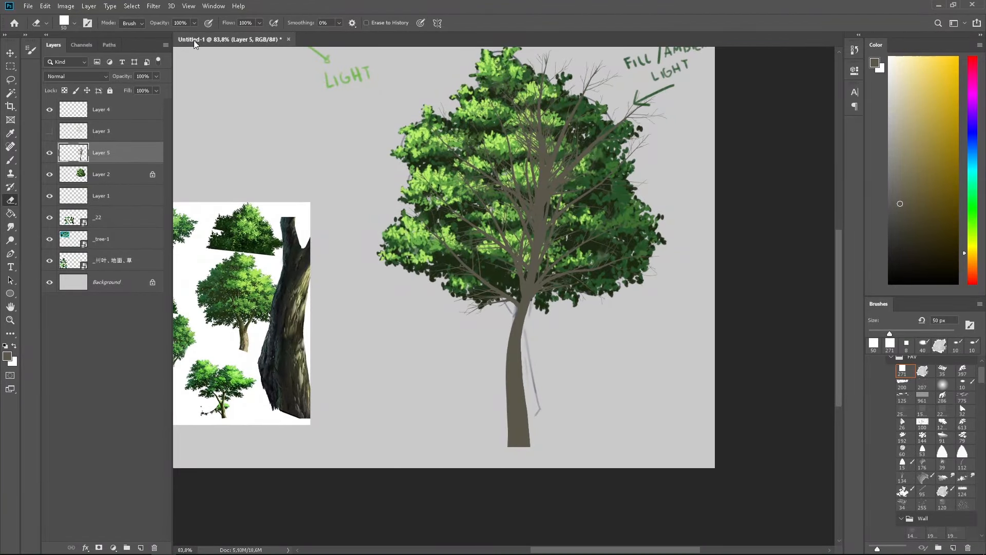
pyautogui.hotkey('ctrl', 't')
pyautogui.click(459, 22)
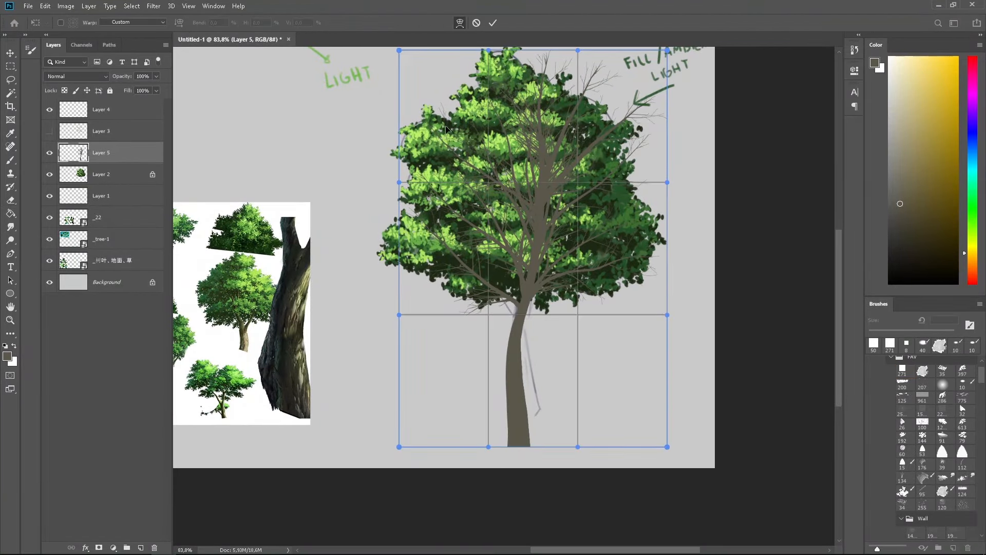
pyautogui.moveTo(440, 127); pyautogui.dragTo(427, 130)
pyautogui.moveTo(641, 124); pyautogui.dragTo(502, 173)
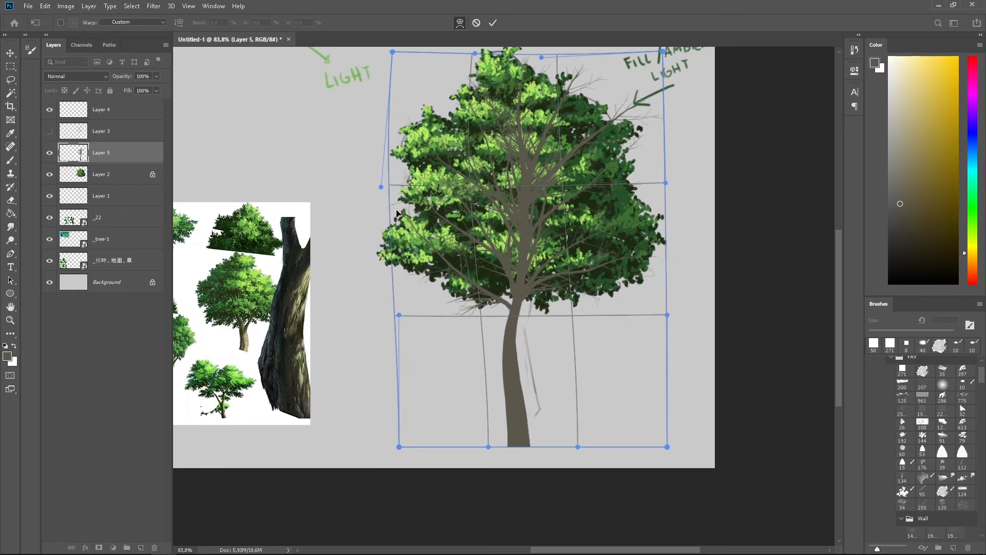
pyautogui.moveTo(401, 215)
pyautogui.mouseDown()
pyautogui.moveTo(385, 213)
pyautogui.moveTo(400, 211)
pyautogui.mouseUp()
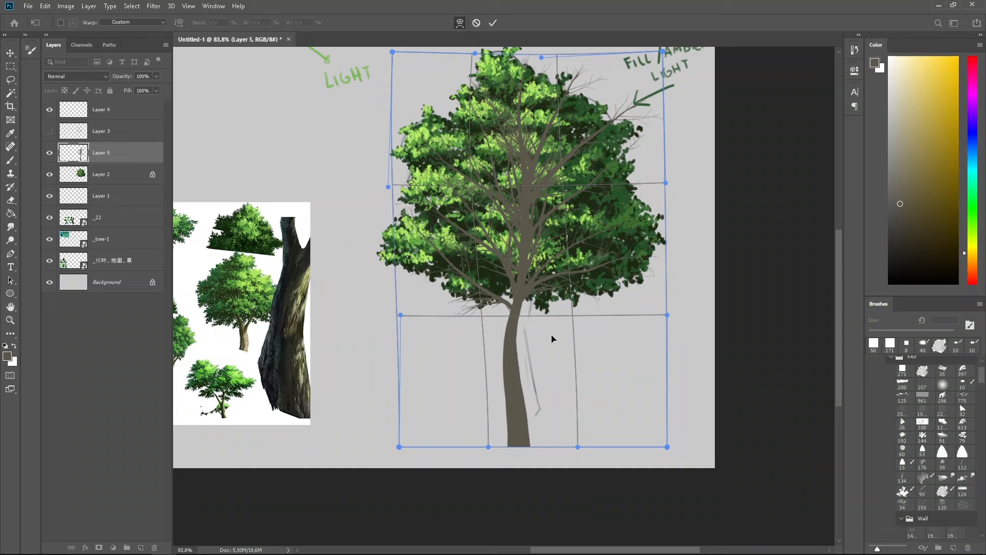
pyautogui.moveTo(552, 338); pyautogui.dragTo(536, 346)
pyautogui.moveTo(529, 220); pyautogui.dragTo(521, 219)
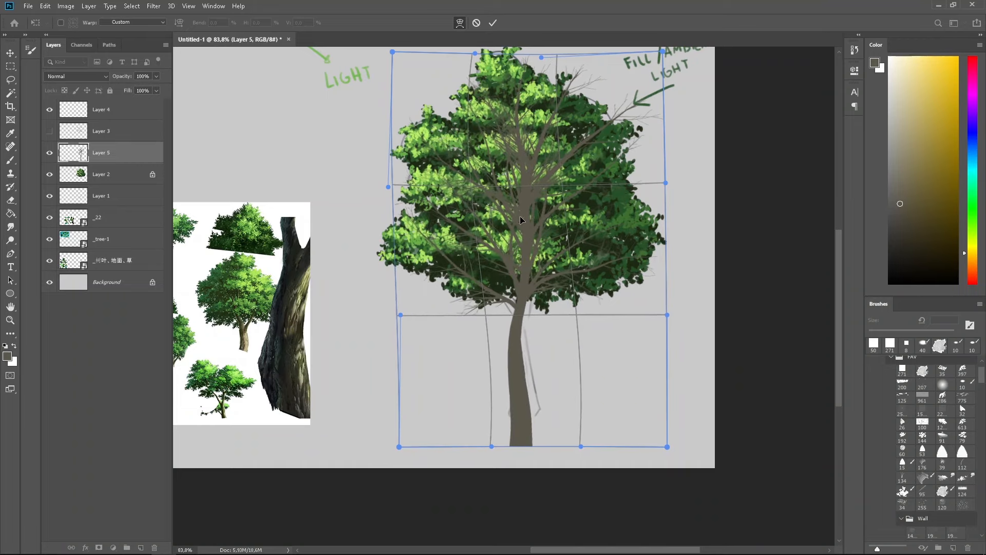
pyautogui.click(492, 23)
pyautogui.press('e')
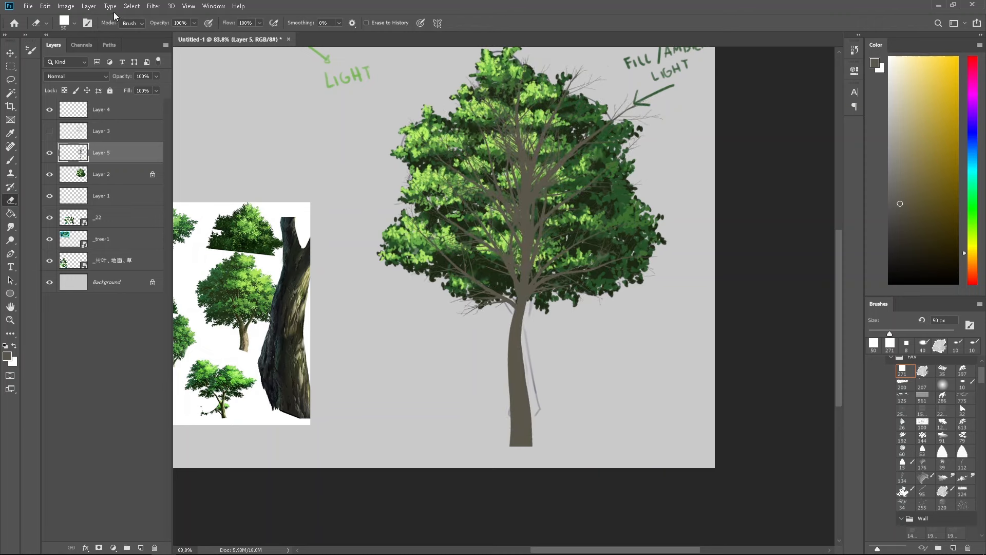
# Step: Hide the trunk on Layer 5 and select the foliage on Layer 2
pyautogui.click(49, 153)
pyautogui.click(111, 175)
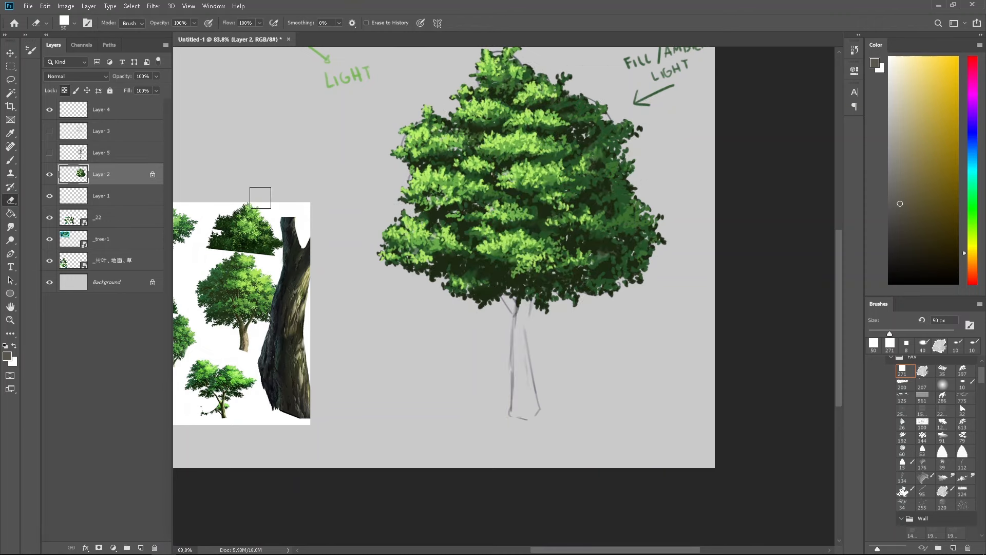
pyautogui.click(132, 6)
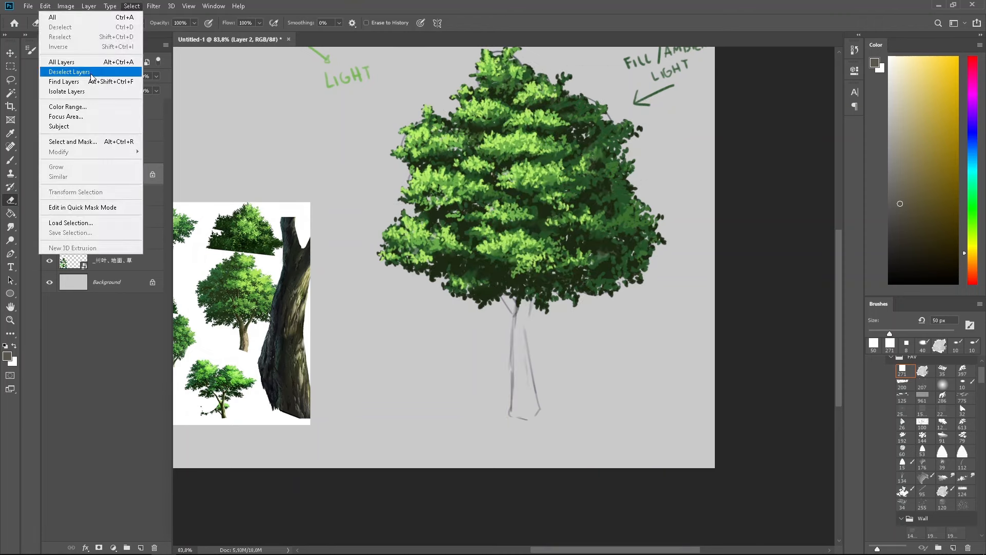
pyautogui.click(103, 107)
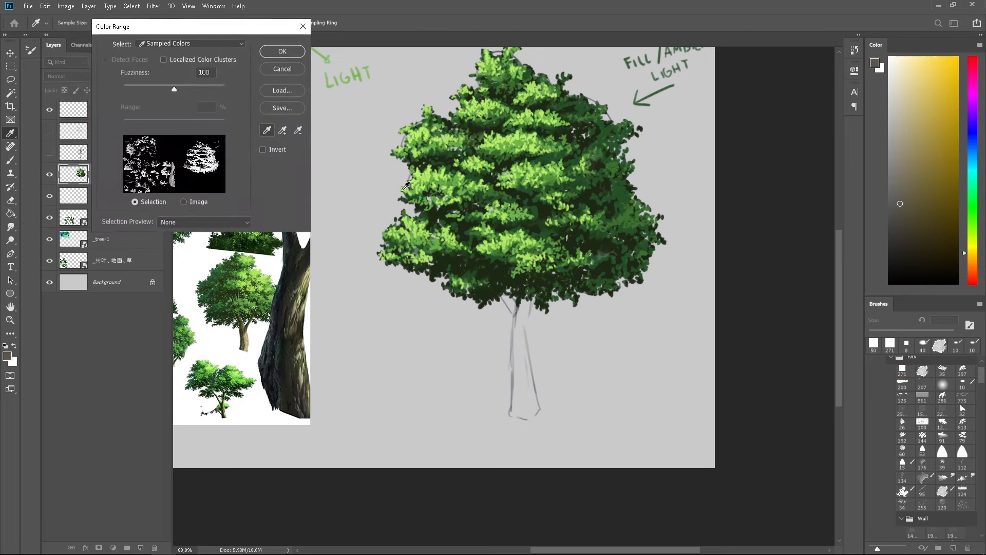
pyautogui.click(503, 270)
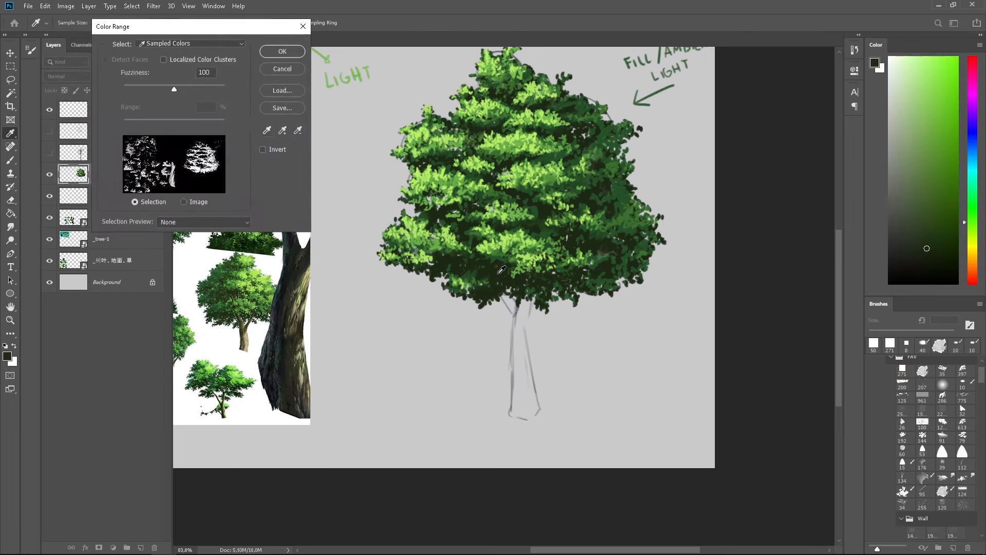
pyautogui.click(283, 70)
pyautogui.press('e')
# Step: Hide the three reference image layers, Layer 4 and Layer 1, leaving only the foliage and background visible
pyautogui.click(52, 260)
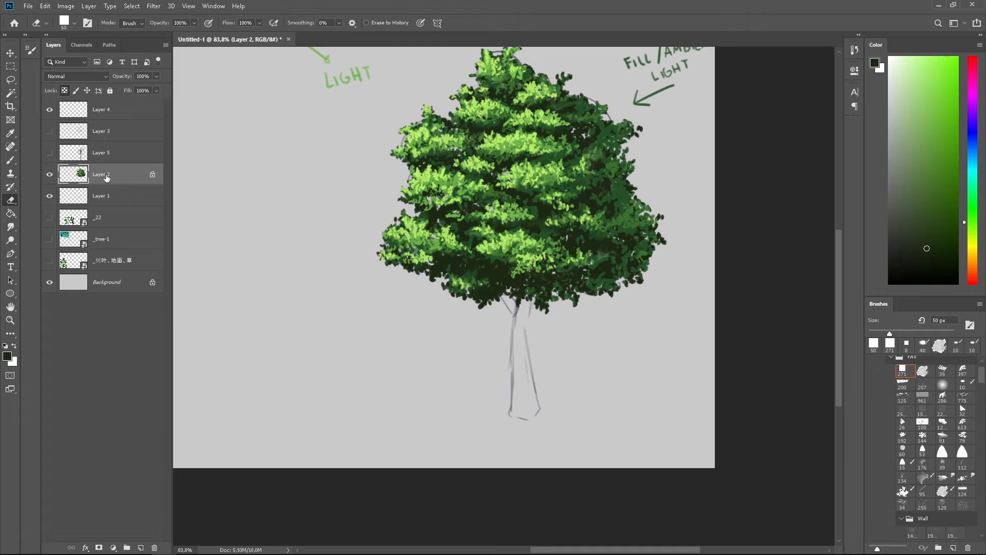
pyautogui.click(132, 6)
pyautogui.click(128, 7)
pyautogui.click(50, 110)
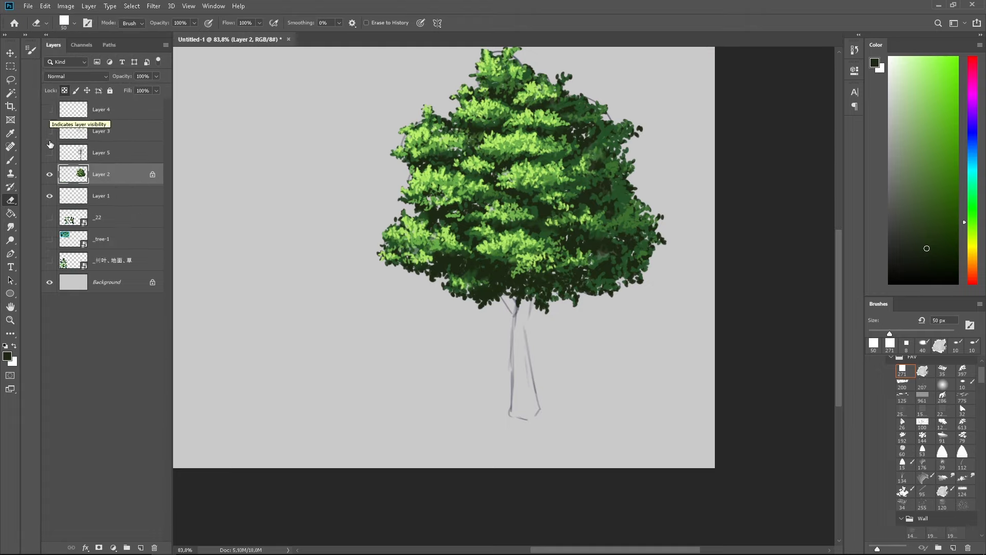
pyautogui.click(49, 196)
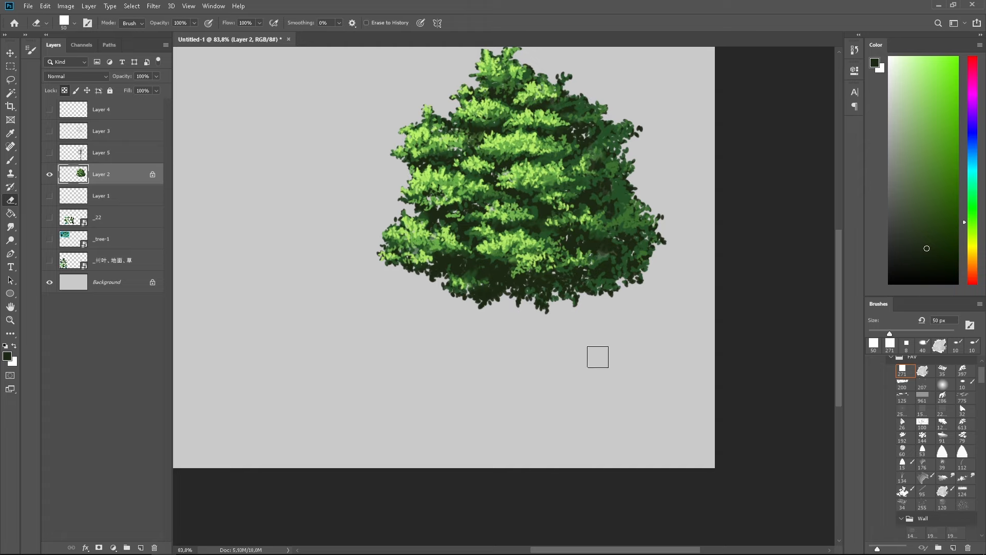
# Step: Select the crown's dark leaf areas with Color Range by sampling a shadow green and slightly raising the fuzziness
pyautogui.scroll(-2, 597, 357)
pyautogui.click(131, 6)
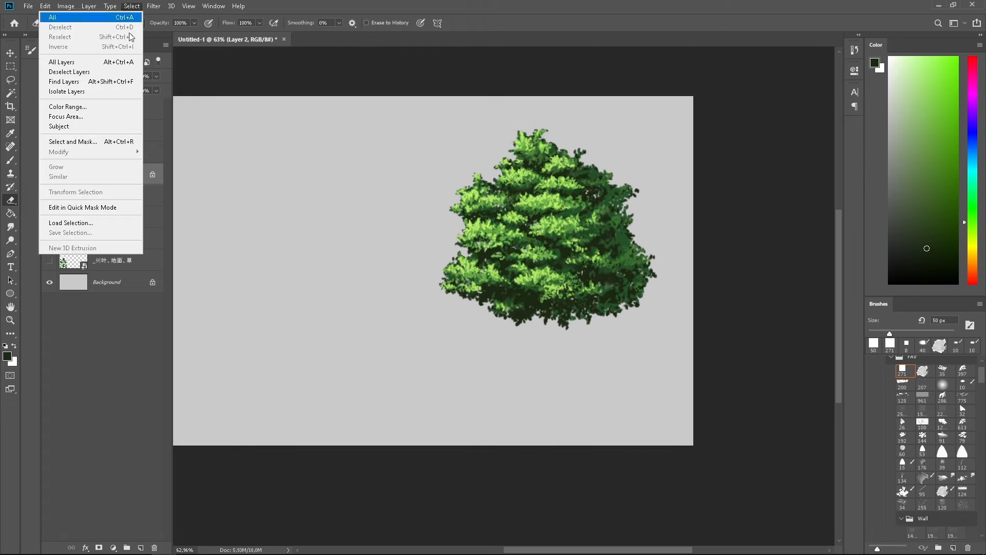
pyautogui.click(77, 107)
pyautogui.click(531, 298)
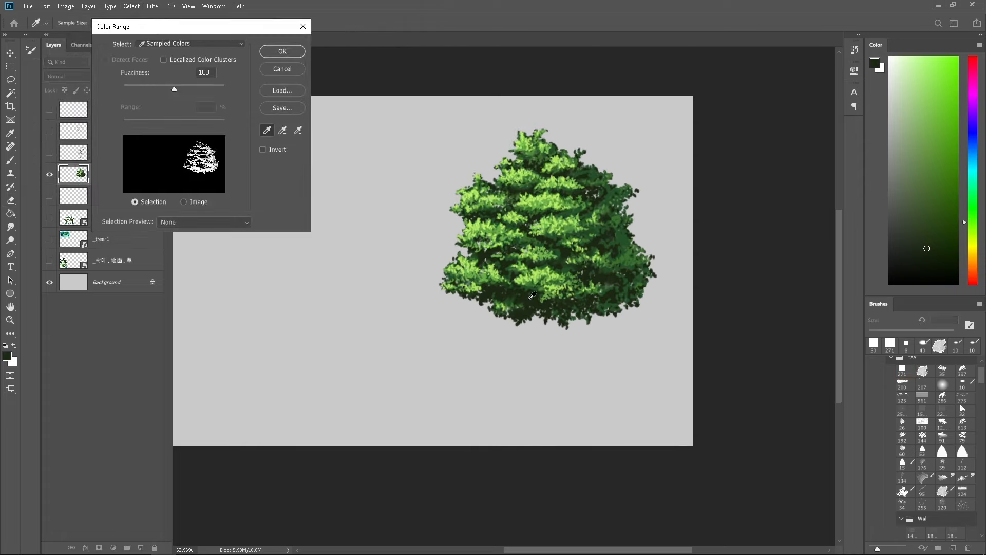
pyautogui.moveTo(172, 93)
pyautogui.mouseDown()
pyautogui.moveTo(149, 93)
pyautogui.moveTo(177, 100)
pyautogui.mouseUp()
pyautogui.click(282, 51)
pyautogui.scroll(2, 551, 250)
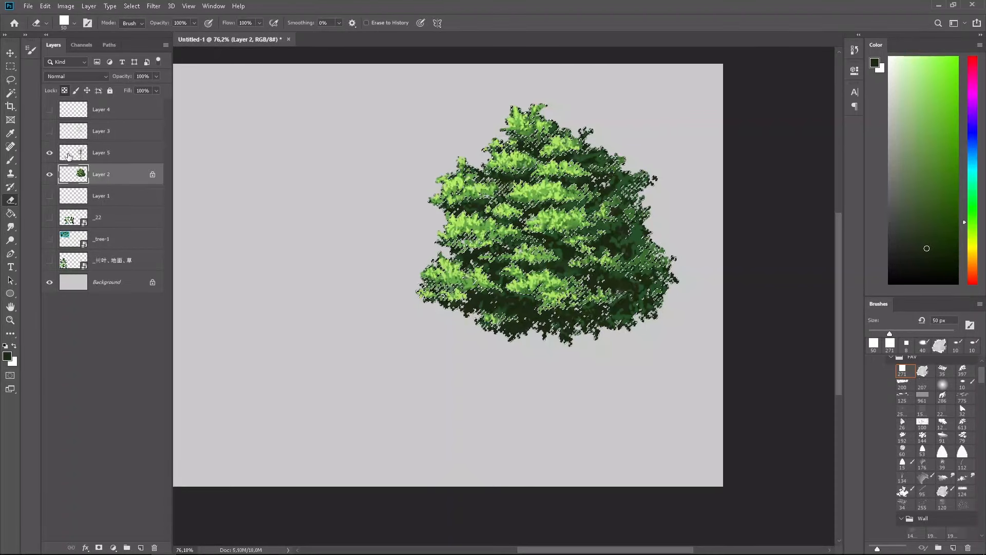
# Step: Show the trunk on Layer 5 and add a layer mask to it from the dark-leaf selection
pyautogui.click(49, 152)
pyautogui.click(102, 153)
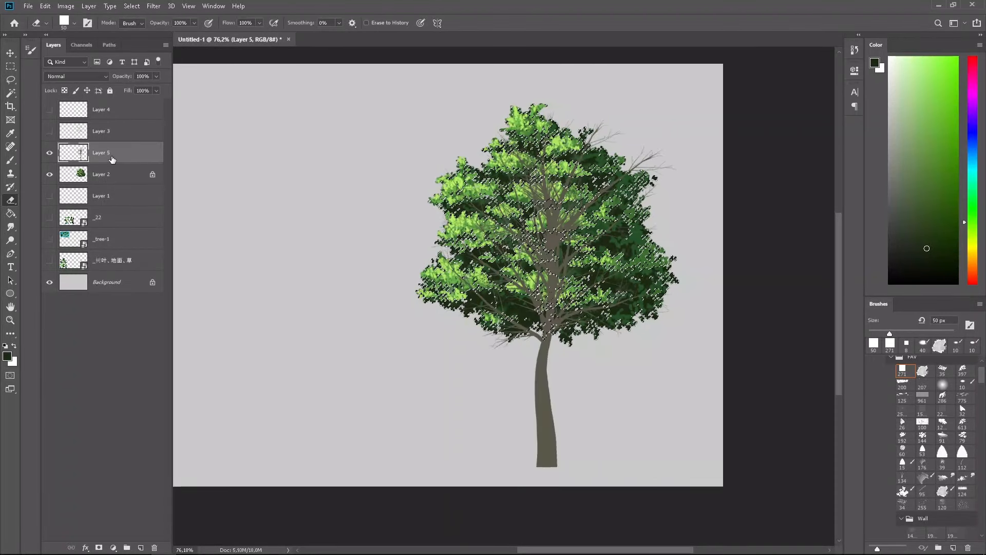
pyautogui.click(100, 548)
# Step: Paint white on Layer 5's mask to restore the trunk below the crown, reducing the square brush to 45 px
pyautogui.press('b')
pyautogui.moveTo(550, 386); pyautogui.dragTo(576, 393)
pyautogui.hotkey('ctrl', 'z')
pyautogui.press('[')
pyautogui.press('[')
pyautogui.press('[')
pyautogui.hotkey('ctrl', 'z')
pyautogui.press('[')
pyautogui.press('[')
pyautogui.press('[')
pyautogui.press('[')
pyautogui.moveTo(550, 352)
pyautogui.mouseDown()
pyautogui.moveTo(540, 366)
pyautogui.moveTo(552, 446)
pyautogui.mouseUp()
pyautogui.press('[')
pyautogui.press('[')
pyautogui.press('[')
pyautogui.press('[')
pyautogui.press('[')
pyautogui.press('[')
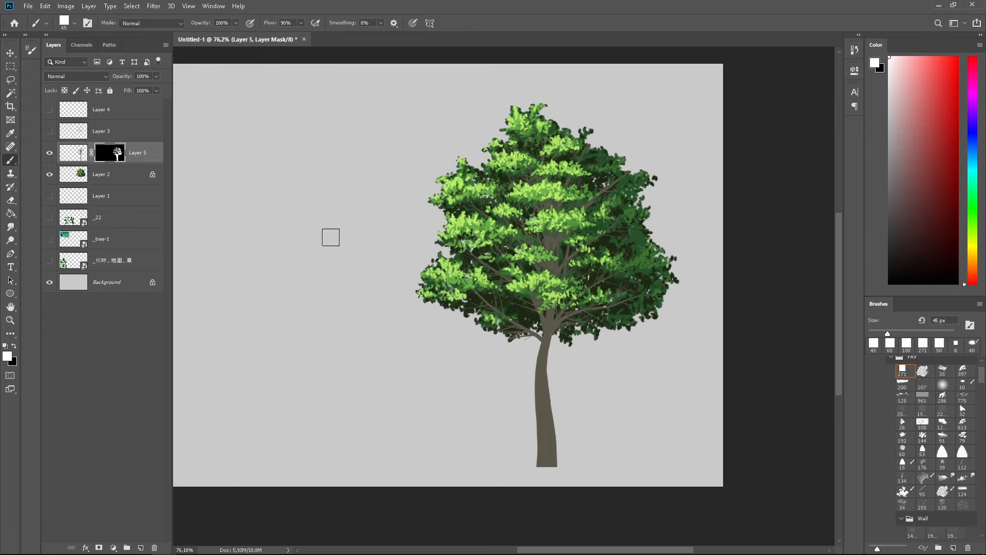
# Step: Undo the mask on Layer 5, clear the selection, and return to Layer 2 with the trunk hidden
pyautogui.hotkey('ctrl', 'z')
pyautogui.hotkey('ctrl', 'z')
pyautogui.hotkey('ctrl', 'z')
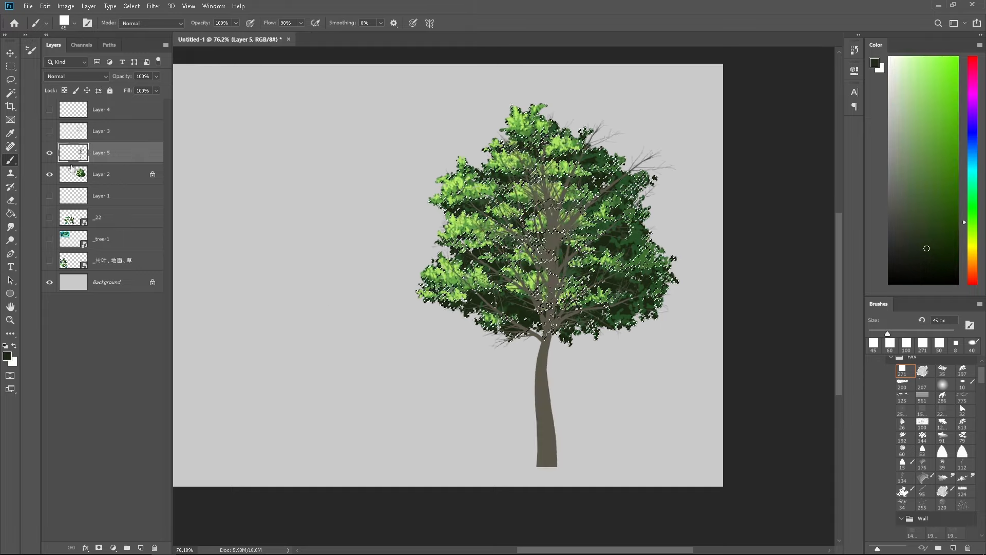
pyautogui.hotkey('ctrl', 'd')
pyautogui.click(49, 152)
pyautogui.click(103, 175)
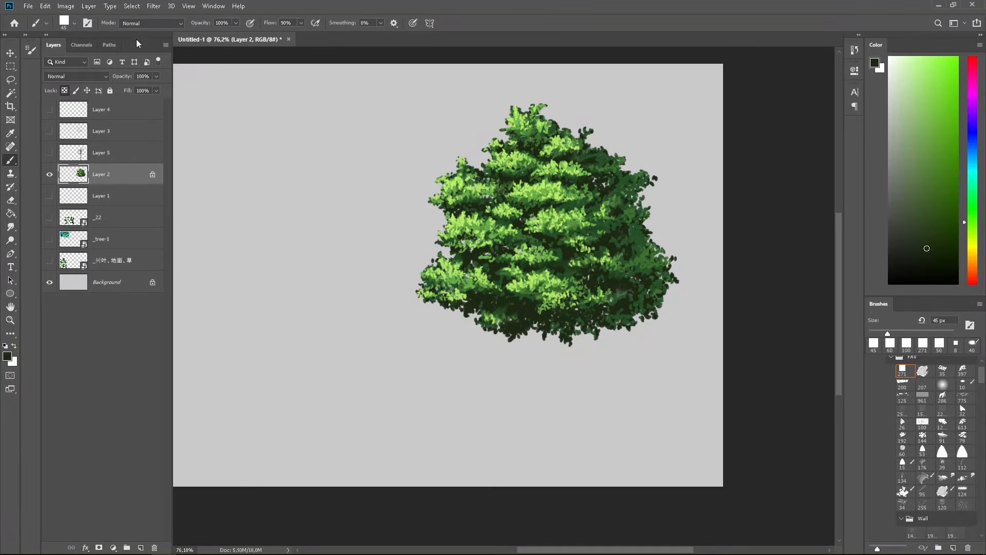
# Step: Select the crown's dark leaf areas on Layer 2 with Color Range, setting the fuzziness to 21
pyautogui.click(131, 7)
pyautogui.click(105, 106)
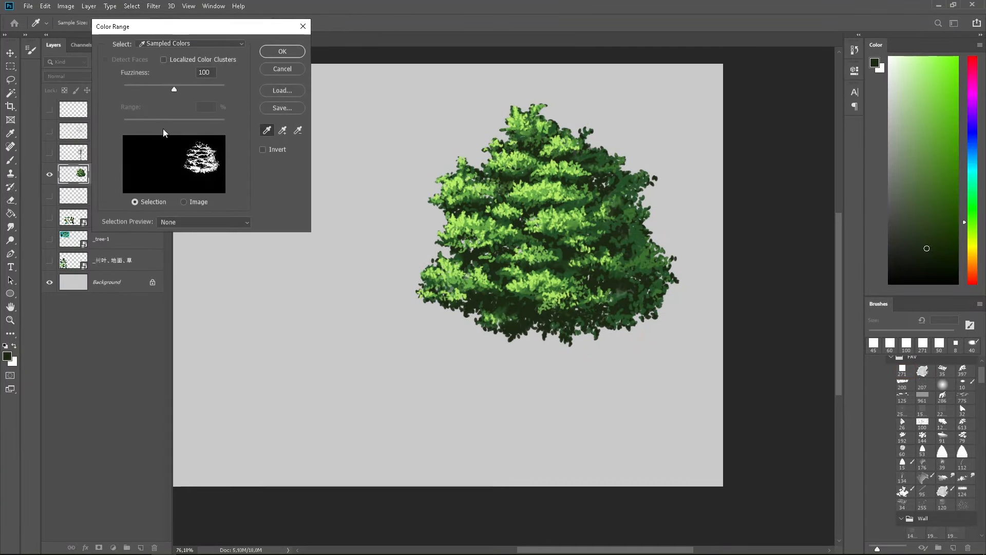
pyautogui.moveTo(174, 88); pyautogui.dragTo(135, 89)
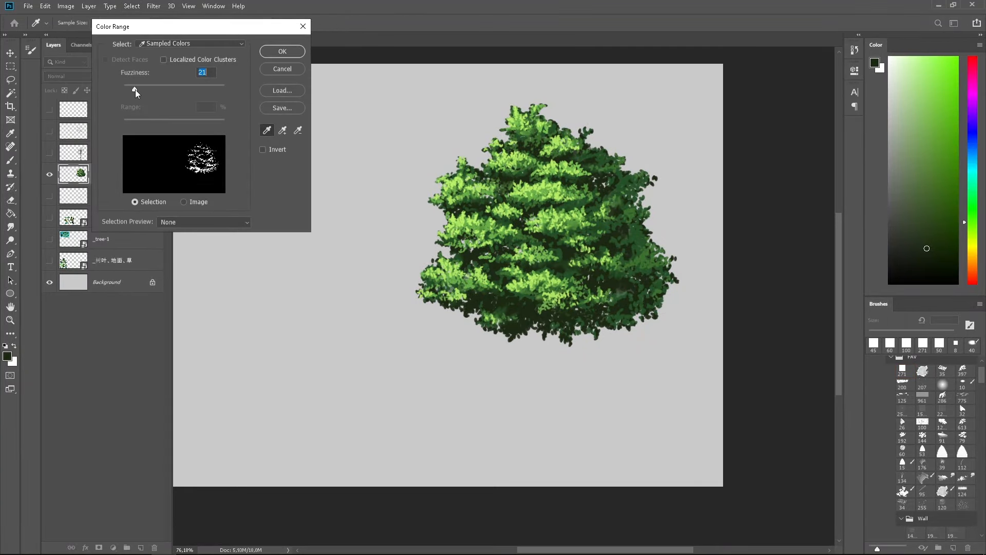
pyautogui.click(288, 50)
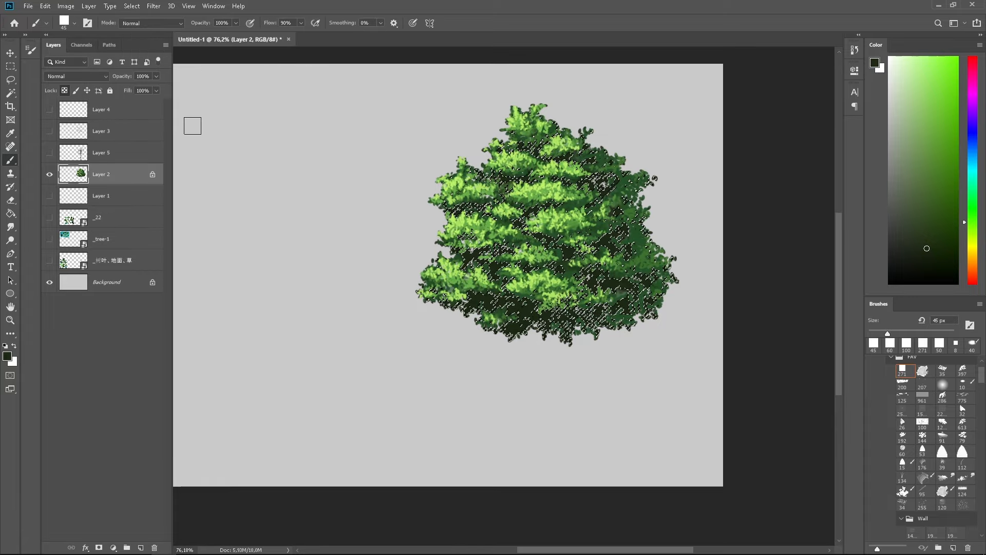
# Step: Show the trunk on Layer 5 and mask it with the current dark-leaf selection
pyautogui.click(102, 152)
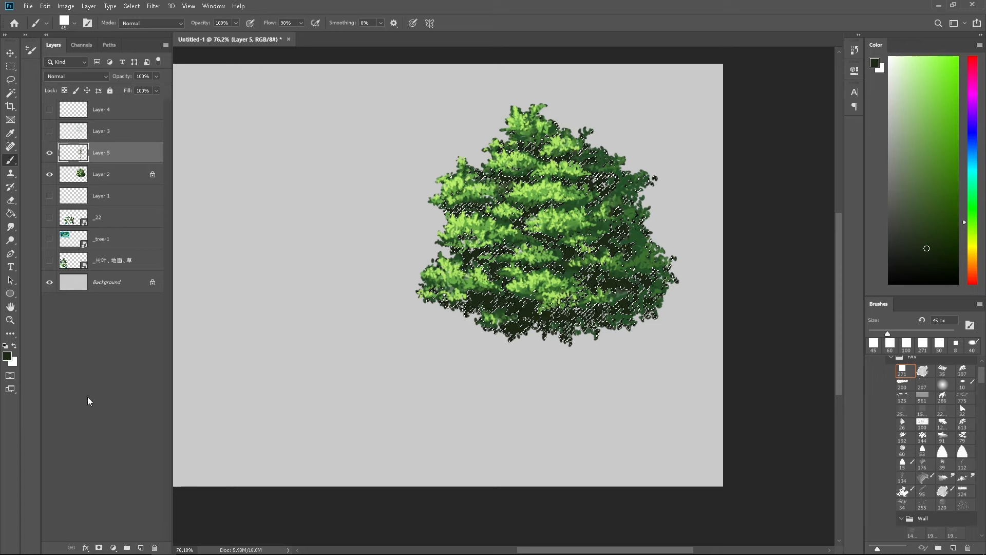
pyautogui.click(49, 153)
pyautogui.click(99, 547)
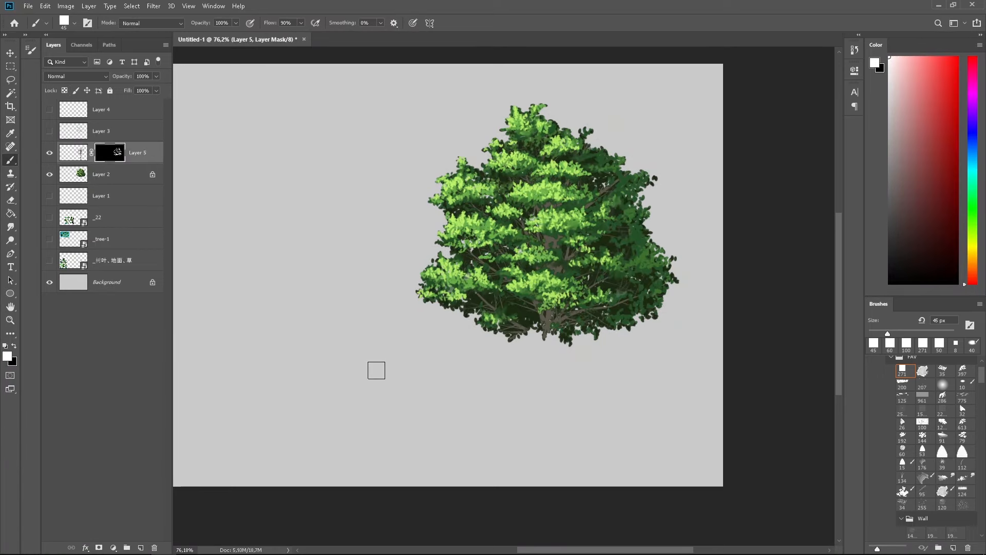
# Step: Paint white on Layer 5's mask to reveal the trunk and its lower fork below the crown, finishing with a 45 px brush
pyautogui.moveTo(549, 347)
pyautogui.mouseDown()
pyautogui.moveTo(533, 331)
pyautogui.moveTo(542, 343)
pyautogui.moveTo(549, 321)
pyautogui.moveTo(537, 396)
pyautogui.moveTo(550, 461)
pyautogui.mouseUp()
pyautogui.press(']')
pyautogui.press(']')
pyautogui.press(']')
pyautogui.press(']')
pyautogui.press(']')
pyautogui.press(']')
pyautogui.press(']')
pyautogui.press('[')
pyautogui.press('[')
pyautogui.press('[')
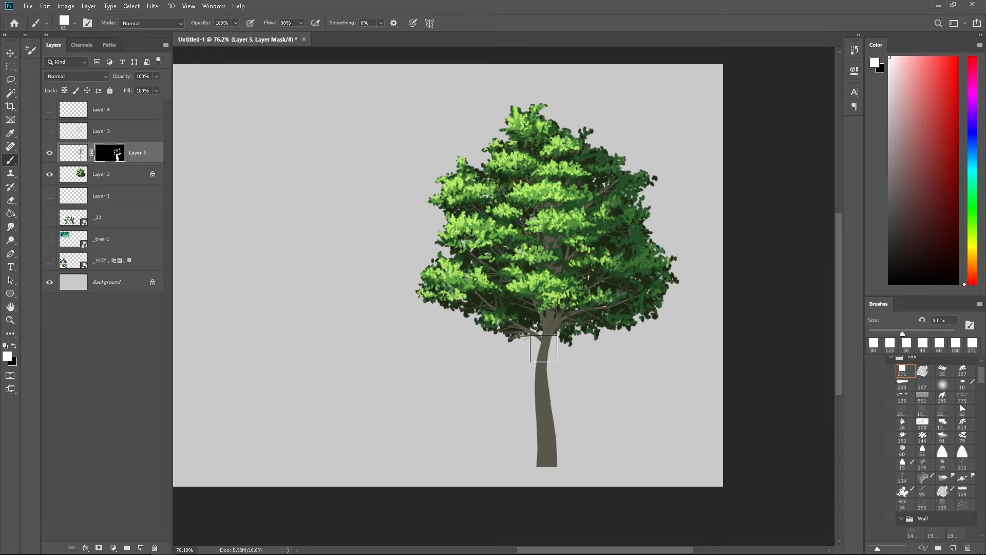
pyautogui.press('[')
pyautogui.press('[')
pyautogui.moveTo(560, 323); pyautogui.dragTo(549, 321)
# Step: Lock Layer 5's transparent pixels and choose the textured 63 px brush from the Wall group
pyautogui.scroll(-3, 379, 251)
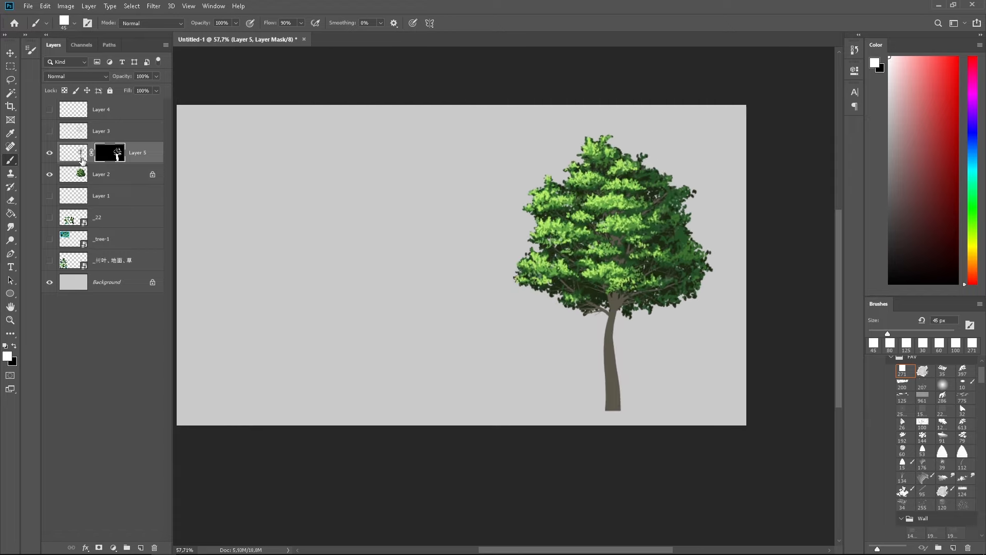
pyautogui.click(64, 91)
pyautogui.scroll(2, 373, 368)
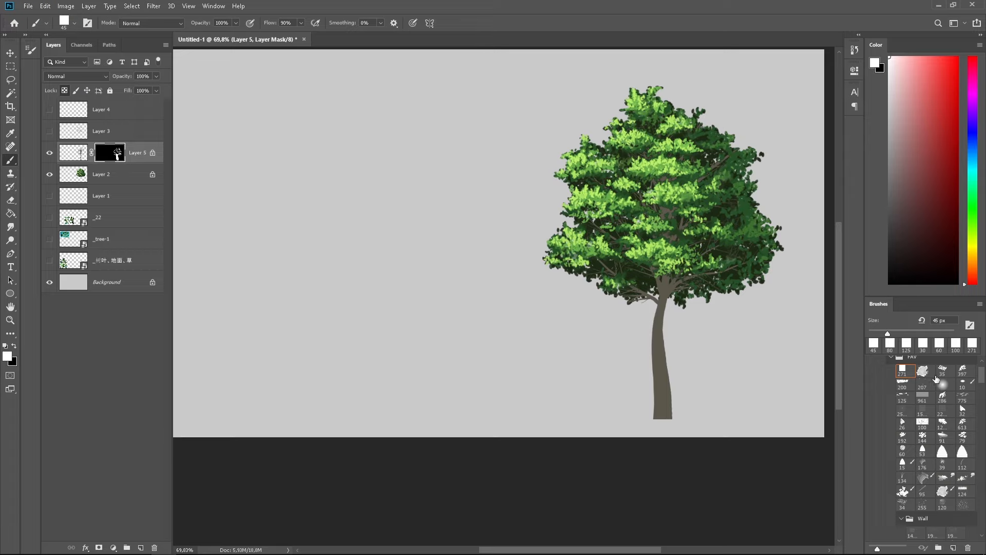
pyautogui.click(937, 374)
pyautogui.scroll(-3, 913, 477)
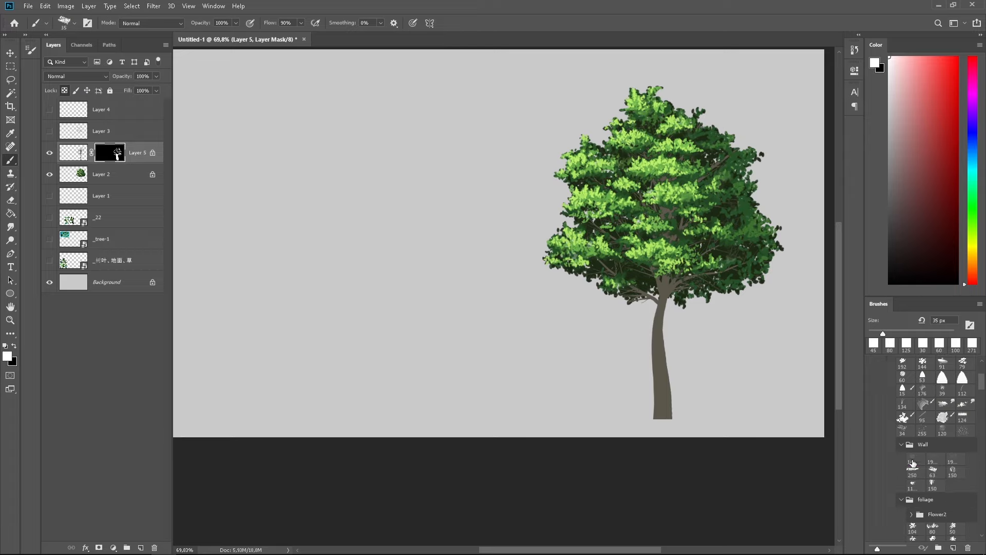
pyautogui.click(913, 462)
pyautogui.click(933, 471)
# Step: Add a new layer above Layer 5 and try a test stroke on it, then undo the stroke
pyautogui.click(140, 548)
pyautogui.moveTo(397, 122)
pyautogui.mouseDown()
pyautogui.moveTo(385, 231)
pyautogui.moveTo(386, 110)
pyautogui.mouseUp()
pyautogui.hotkey('ctrl', 'z')
# Step: Examine the brush's Texture, Dual Brush and Transfer settings and try another test stroke on the canvas
pyautogui.click(28, 52)
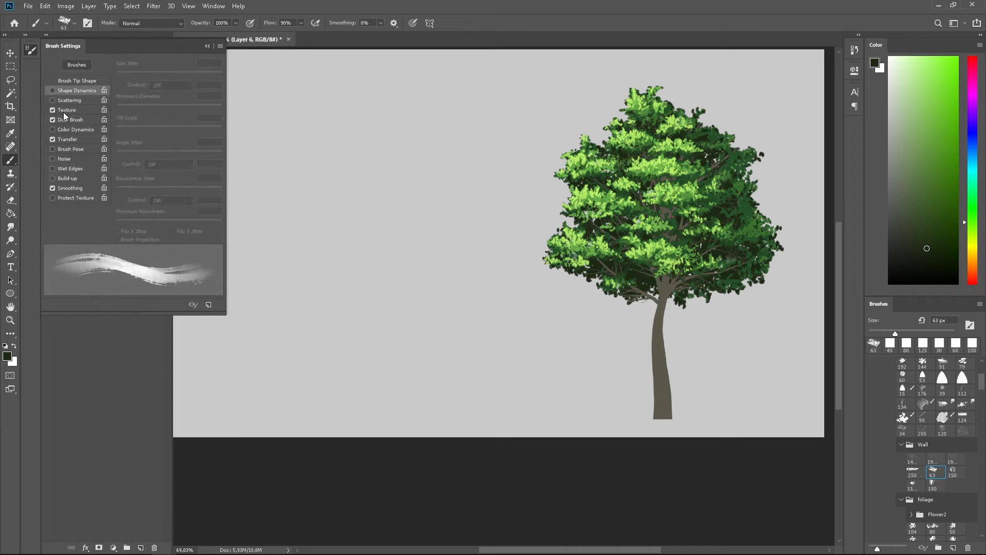
pyautogui.click(63, 111)
pyautogui.scroll(-3, 196, 149)
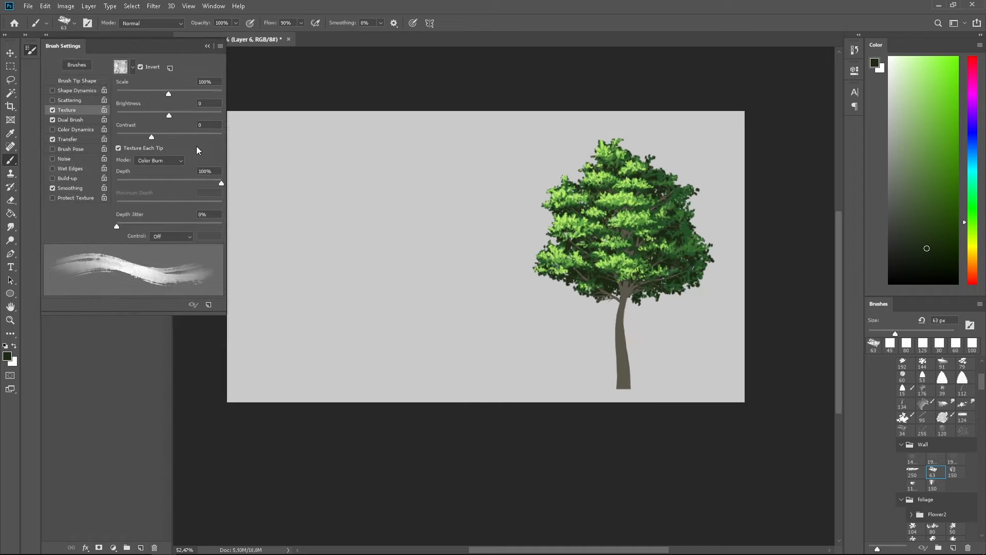
pyautogui.scroll(2, 198, 150)
pyautogui.click(66, 122)
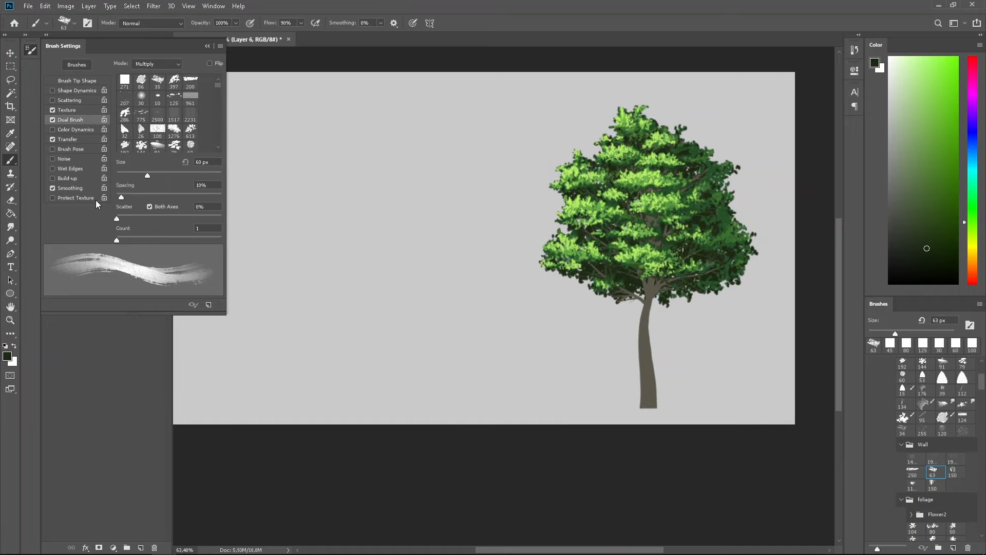
pyautogui.click(70, 141)
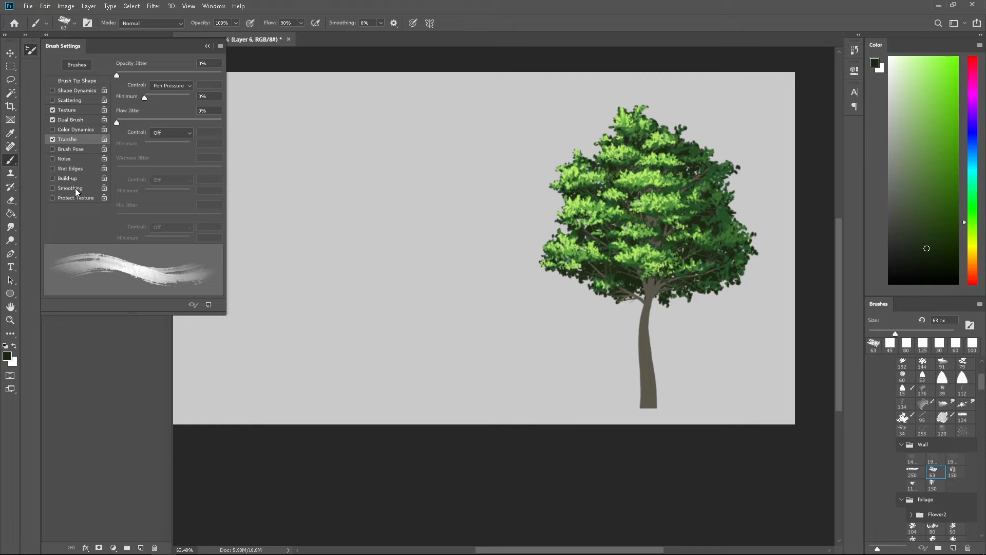
pyautogui.click(210, 46)
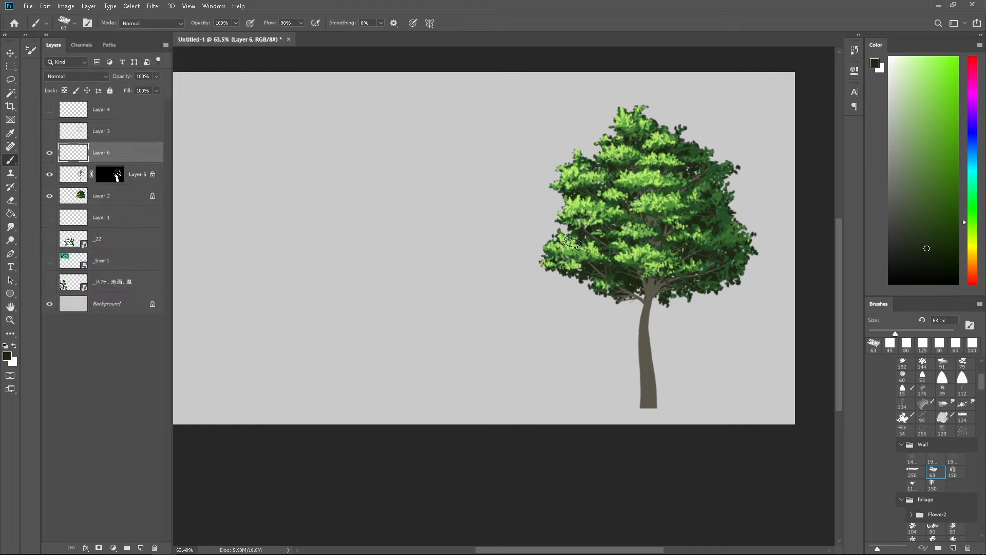
pyautogui.moveTo(411, 227)
pyautogui.mouseDown()
pyautogui.moveTo(451, 364)
pyautogui.moveTo(493, 310)
pyautogui.moveTo(501, 272)
pyautogui.mouseUp()
pyautogui.hotkey('ctrl', 'z')
# Step: Show the three reference layers and recolour the trunk on Layer 5 with an olive brown sampled from a reference tree
pyautogui.moveTo(49, 261); pyautogui.dragTo(49, 282)
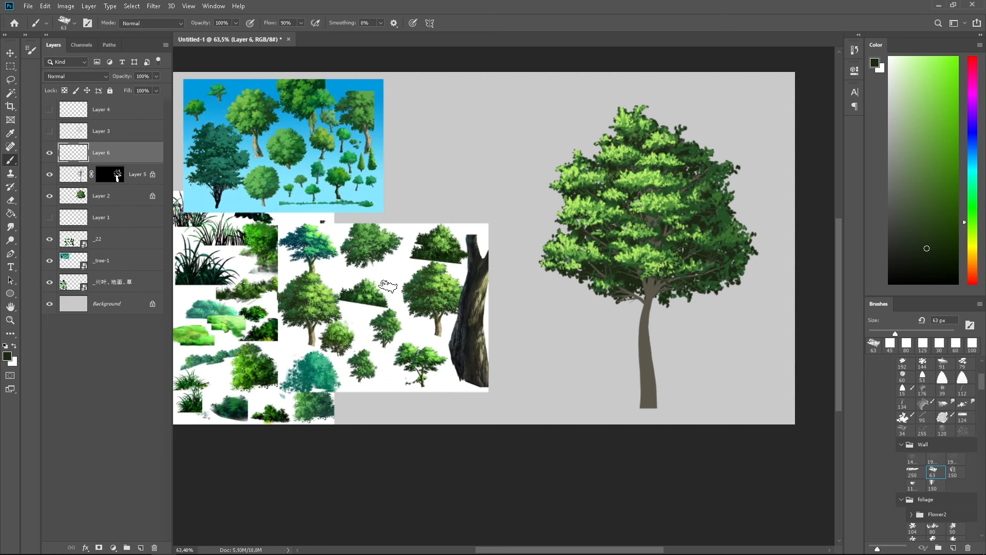
pyautogui.keyDown('alt'); pyautogui.click(314, 323); pyautogui.keyUp('alt')
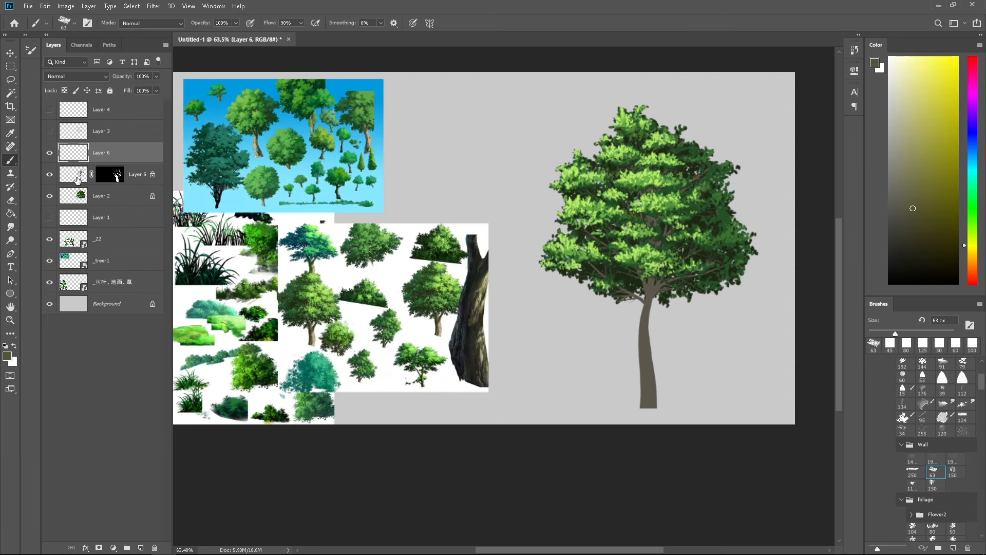
pyautogui.click(77, 177)
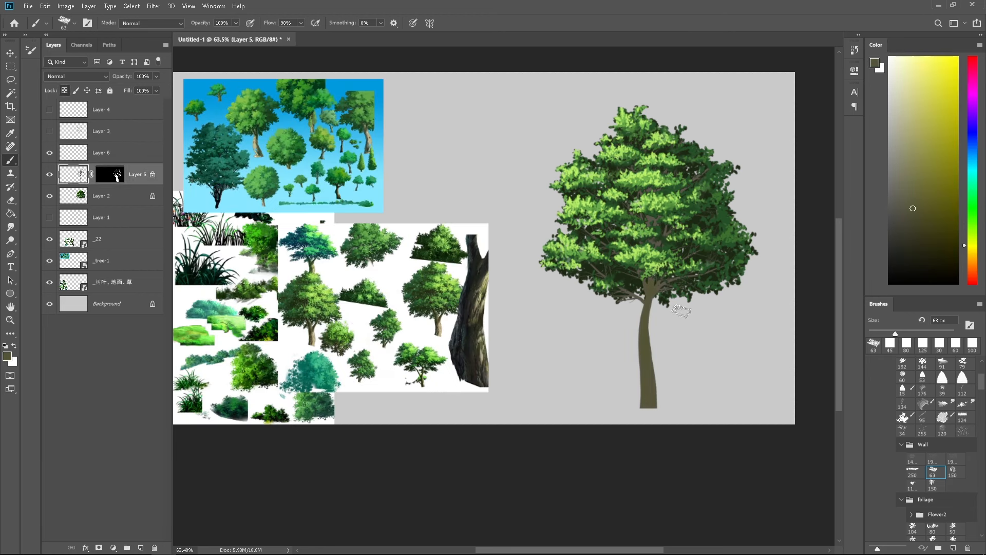
# Step: Paint tonal variation on the branches inside the crown with dark green, beige and lighter green tones sampled from the reference tree
pyautogui.keyDown('alt'); pyautogui.click(304, 302); pyautogui.keyUp('alt')
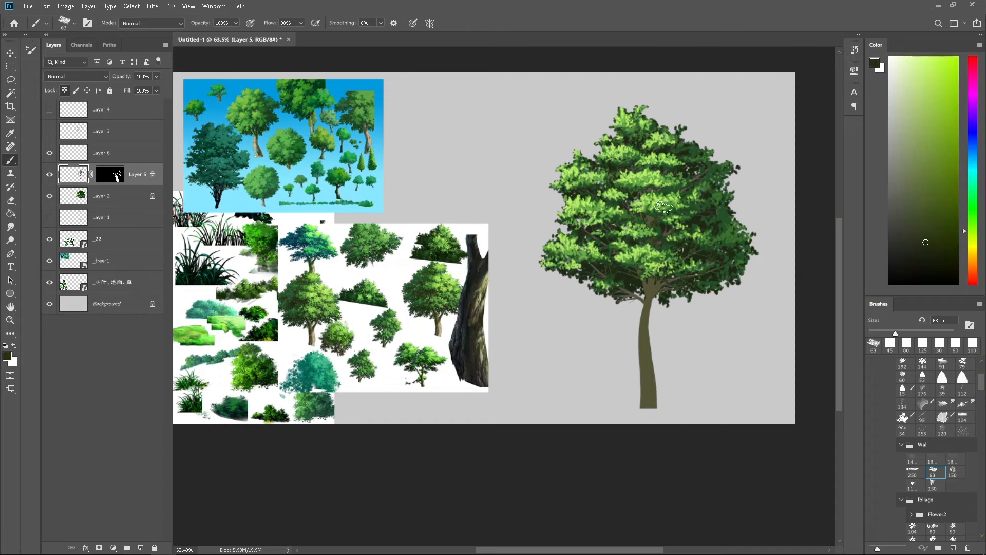
pyautogui.keyDown('alt'); pyautogui.click(308, 302); pyautogui.keyUp('alt')
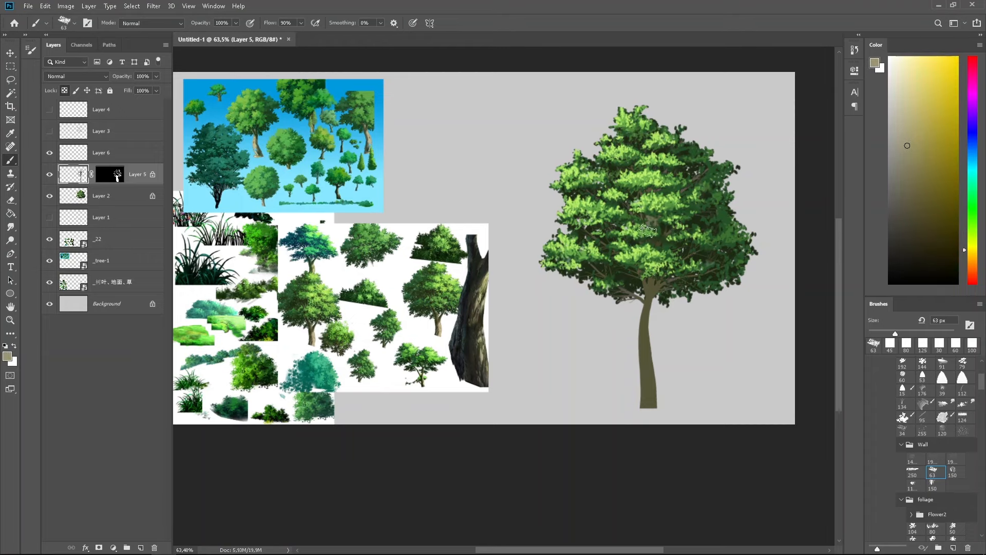
pyautogui.keyDown('alt'); pyautogui.click(307, 302); pyautogui.keyUp('alt')
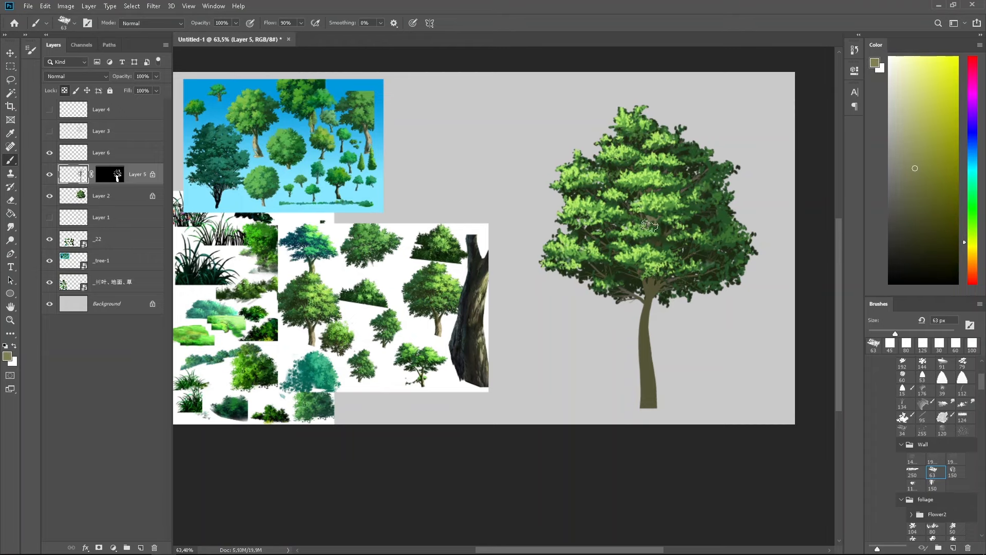
pyautogui.keyDown('alt'); pyautogui.click(307, 302); pyautogui.keyUp('alt')
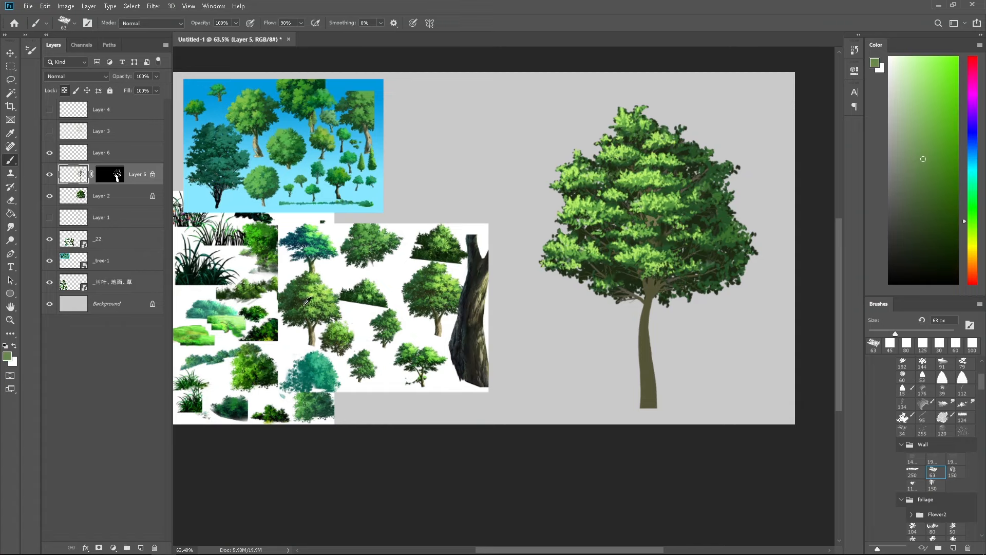
# Step: Shade the right side of the trunk down to its base with a dark olive sampled from the reference, using a 50 px brush
pyautogui.keyDown('alt'); pyautogui.click(313, 324); pyautogui.keyUp('alt')
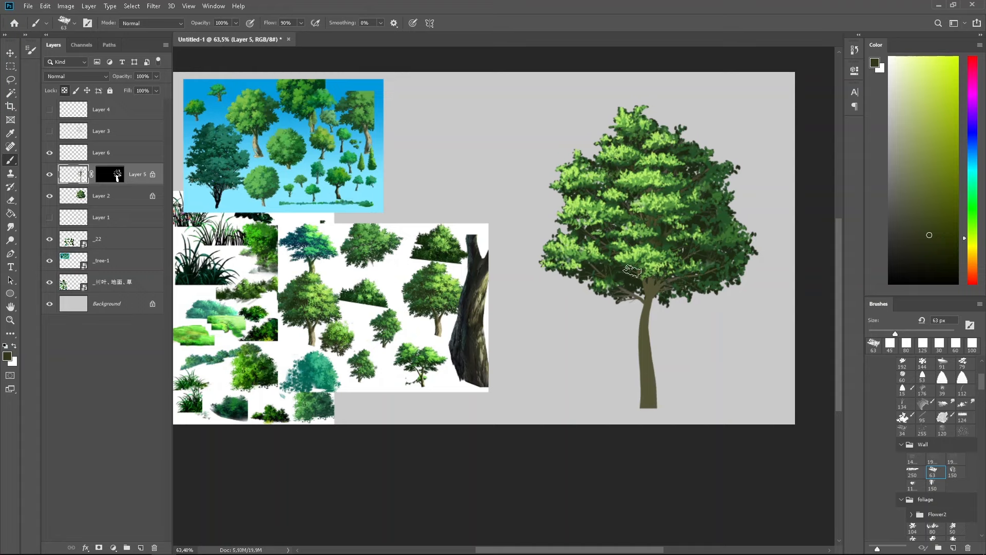
pyautogui.press('[')
pyautogui.press('[')
pyautogui.moveTo(657, 287)
pyautogui.mouseDown()
pyautogui.moveTo(649, 354)
pyautogui.moveTo(645, 335)
pyautogui.moveTo(654, 404)
pyautogui.mouseUp()
pyautogui.moveTo(654, 359); pyautogui.dragTo(646, 413)
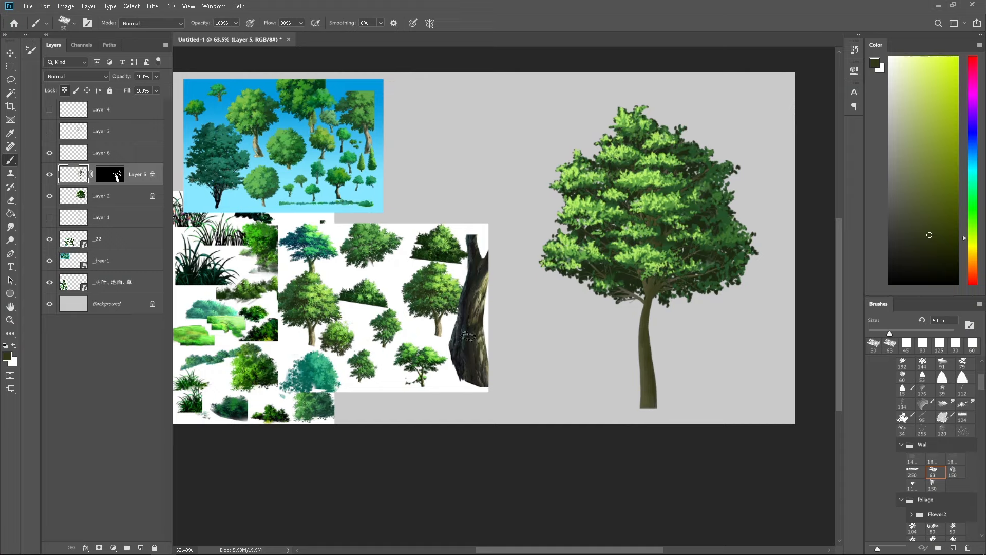
# Step: Paint mid-brown bark strokes along the trunk's middle and left side with a sampled reference colour and a 15 px brush
pyautogui.keyDown('alt'); pyautogui.click(312, 339); pyautogui.keyUp('alt')
pyautogui.press('[')
pyautogui.press('[')
pyautogui.press('[')
pyautogui.press('[')
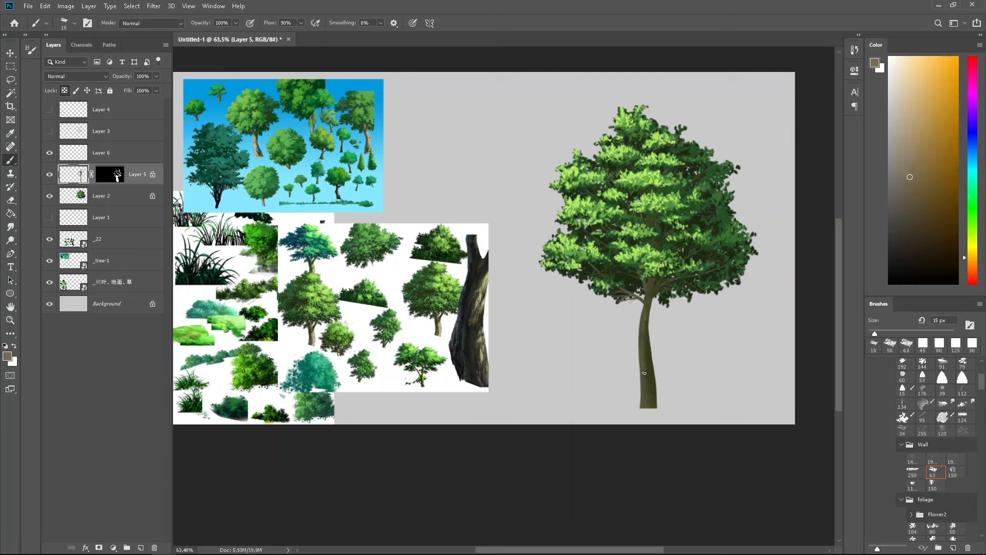
pyautogui.moveTo(645, 360); pyautogui.dragTo(648, 388)
pyautogui.moveTo(641, 333); pyautogui.dragTo(638, 374)
# Step: Smudge the bark strokes on the trunk with a 10 px Smudge tool
pyautogui.press('r')
pyautogui.press('[')
pyautogui.press('[')
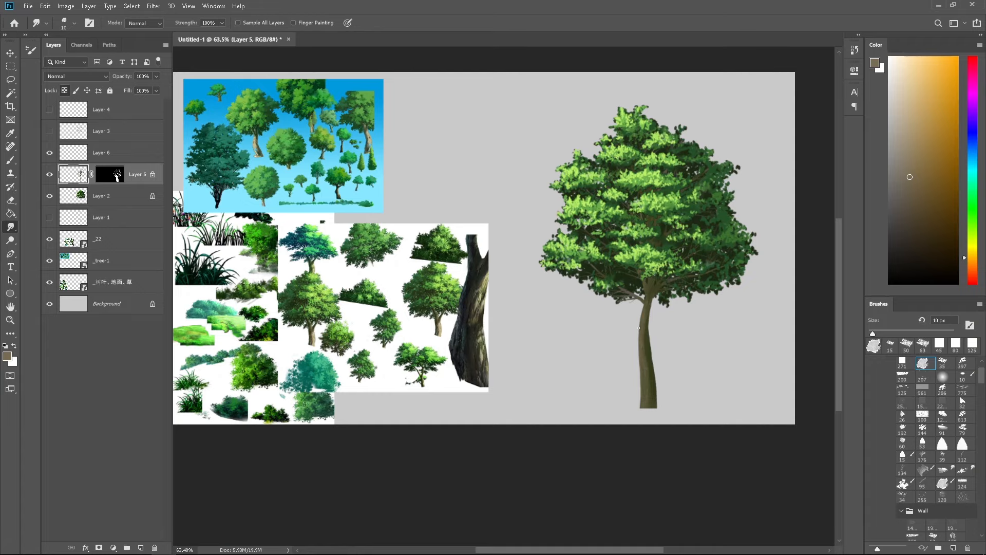
# Step: Paint light beige highlights on the trunk from its fork to its base with a sampled reference colour, and smudge them
pyautogui.press('b')
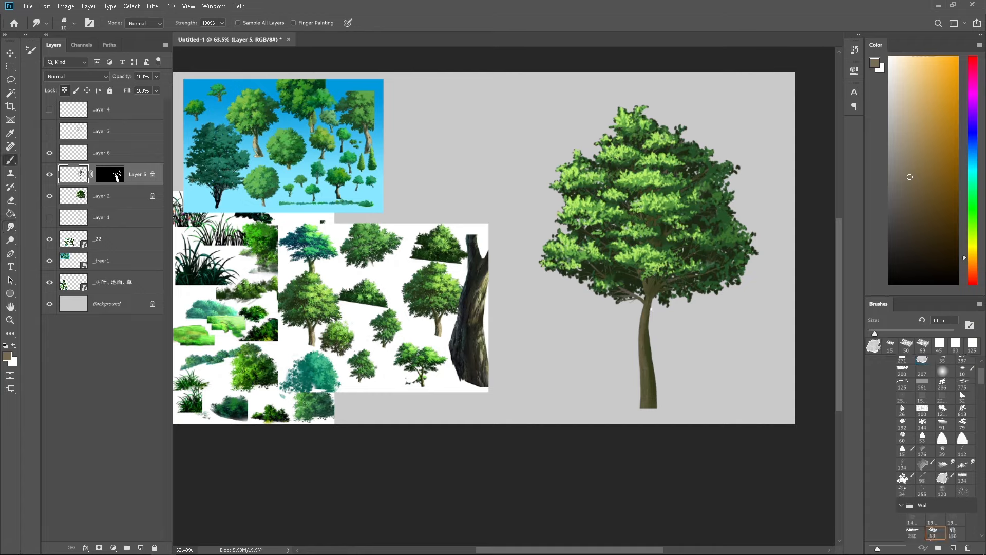
pyautogui.keyDown('alt'); pyautogui.click(316, 321); pyautogui.keyUp('alt')
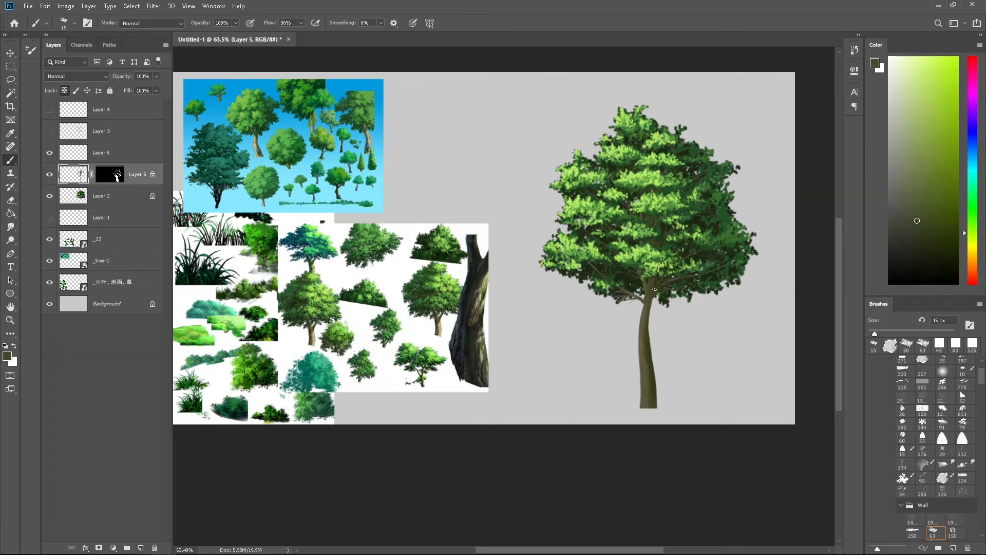
pyautogui.press('alt')
pyautogui.keyDown('alt'); pyautogui.click(314, 334); pyautogui.keyUp('alt')
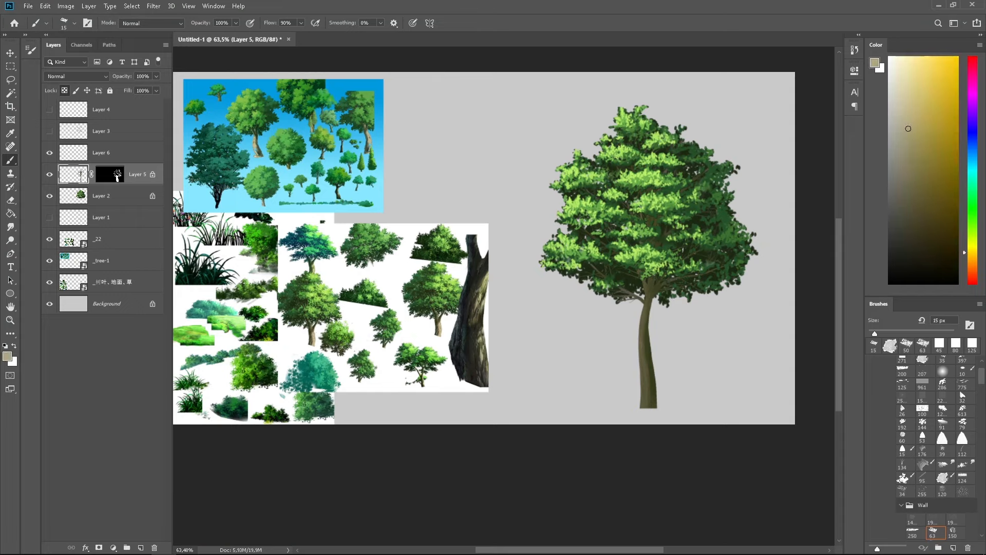
pyautogui.moveTo(641, 326)
pyautogui.mouseDown()
pyautogui.moveTo(644, 310)
pyautogui.moveTo(642, 348)
pyautogui.mouseUp()
pyautogui.moveTo(641, 395)
pyautogui.mouseDown()
pyautogui.moveTo(639, 350)
pyautogui.moveTo(641, 377)
pyautogui.mouseUp()
pyautogui.moveTo(646, 381); pyautogui.dragTo(646, 393)
pyautogui.moveTo(642, 355); pyautogui.dragTo(644, 407)
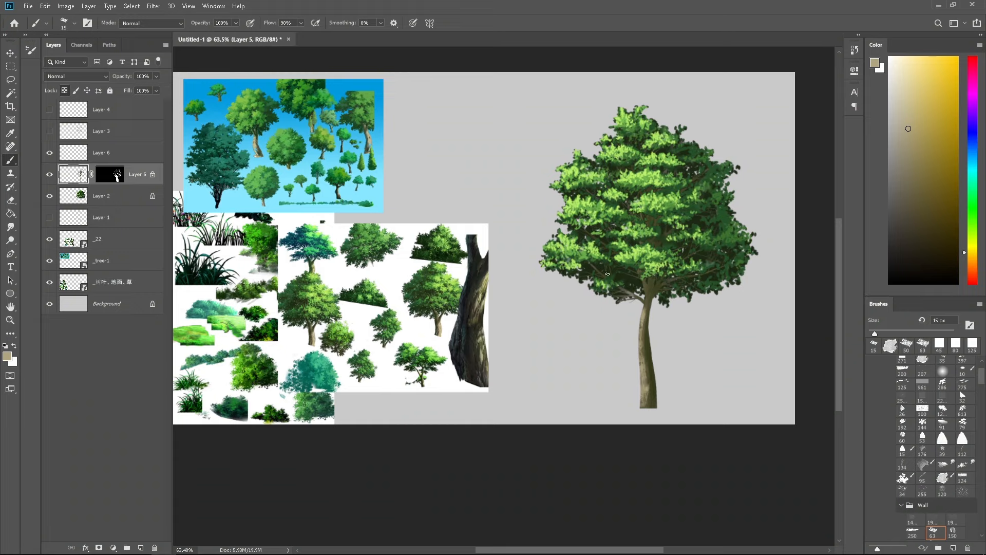
pyautogui.moveTo(646, 304); pyautogui.dragTo(648, 296)
pyautogui.press('r')
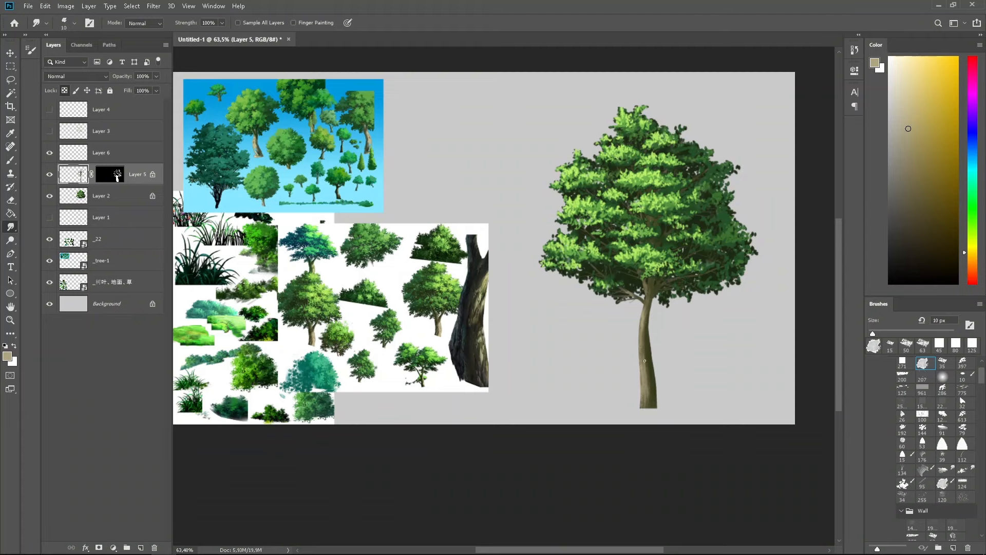
# Step: Paint a dark olive sampled from the trunk over its lower half, enlarging the textured brush to 40 px
pyautogui.press('b')
pyautogui.keyDown('alt'); pyautogui.click(645, 376); pyautogui.keyUp('alt')
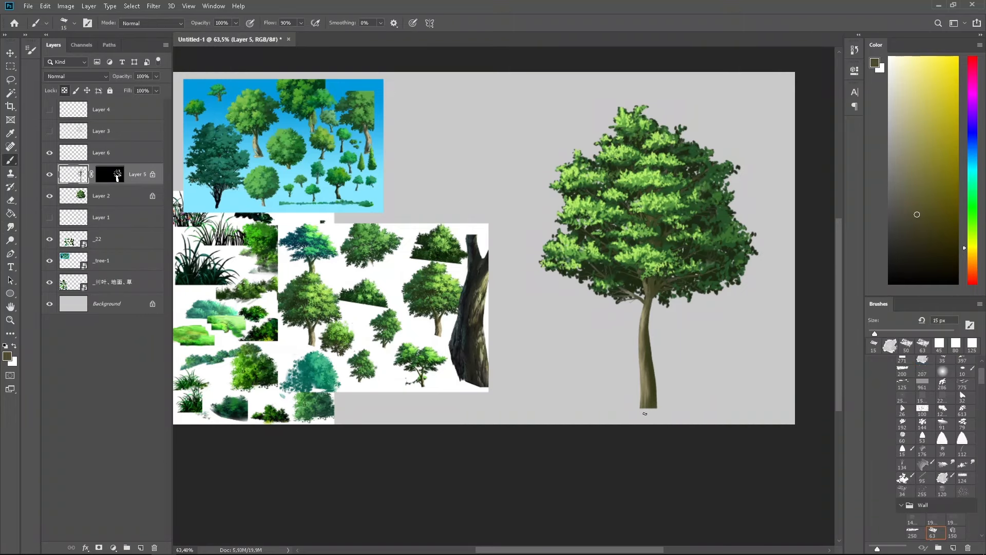
pyautogui.press(']')
pyautogui.press(']')
pyautogui.press(']')
pyautogui.press(']')
pyautogui.press(']')
pyautogui.moveTo(644, 415); pyautogui.dragTo(645, 358)
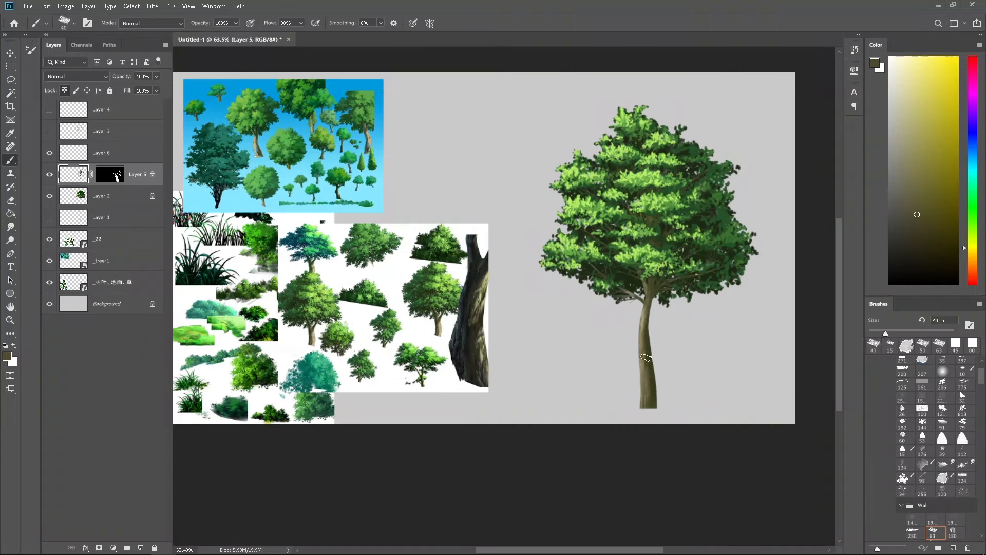
# Step: Paint beige bark highlights on the trunk with a sampled reference colour, reducing the brush to 20 and 10 px, and smudge them
pyautogui.keyDown('alt'); pyautogui.click(340, 331); pyautogui.keyUp('alt')
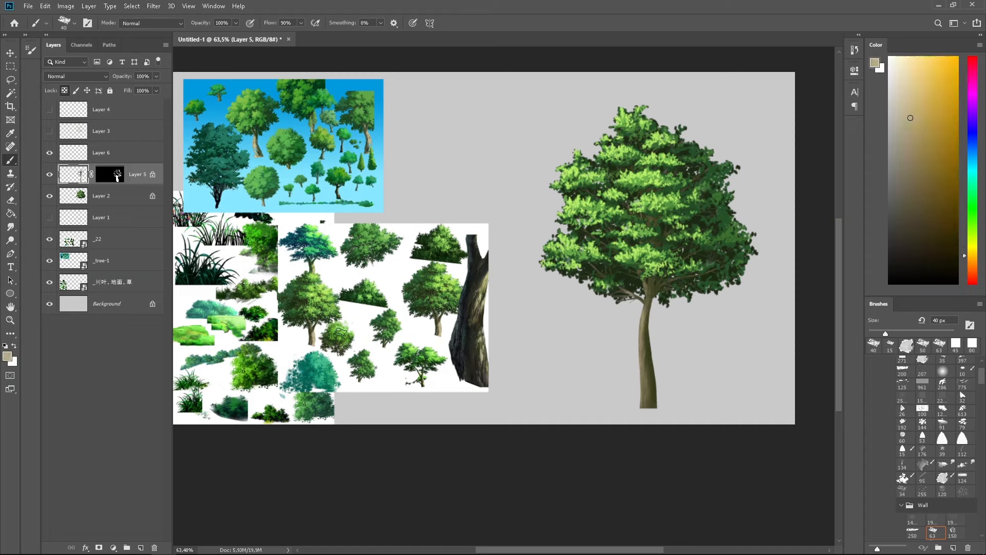
pyautogui.press('[')
pyautogui.press('[')
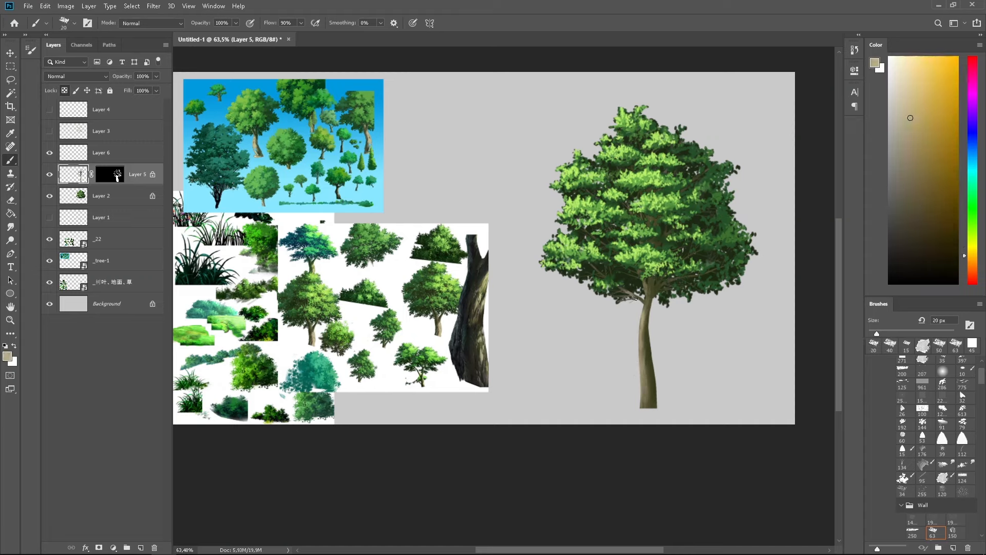
pyautogui.press('[')
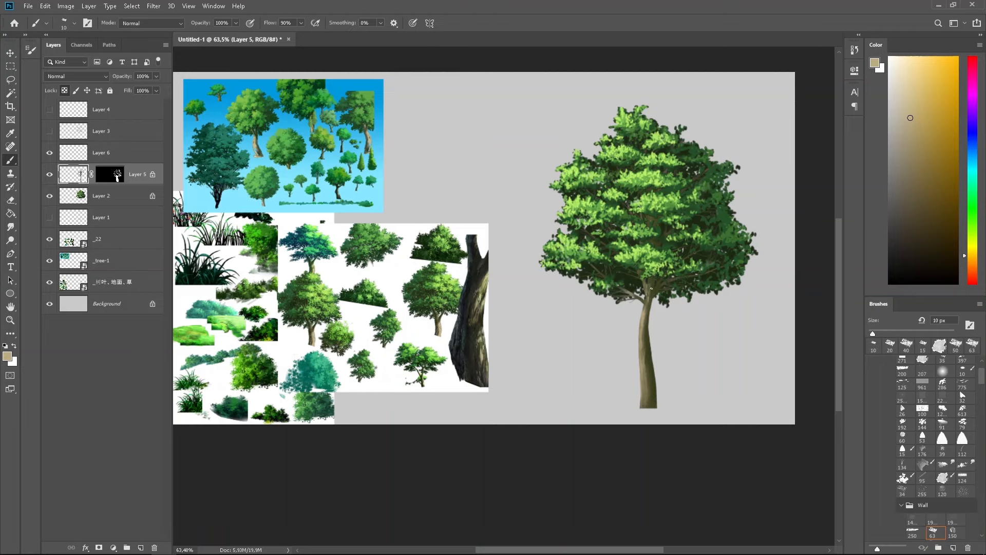
pyautogui.press('r')
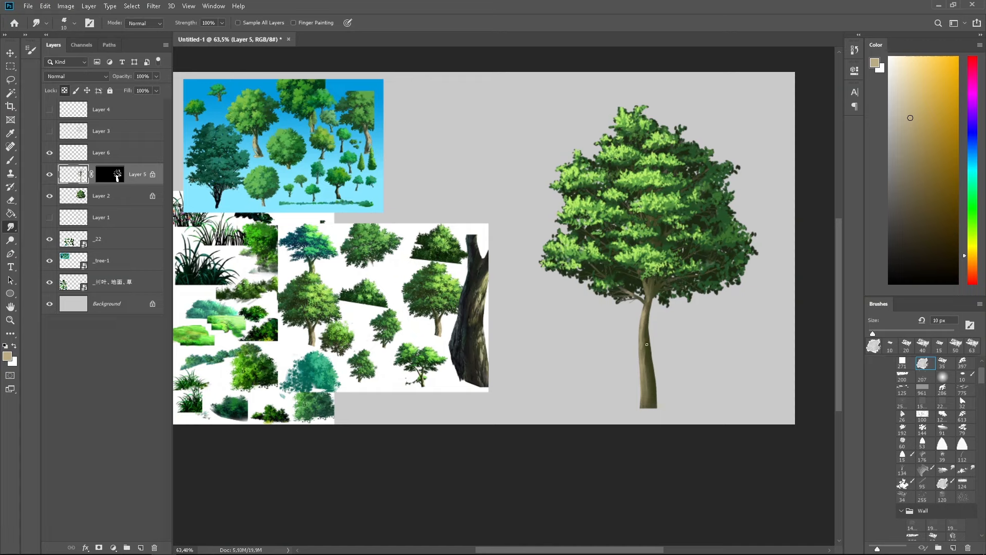
# Step: Paint dark teal shading along the trunk with colours sampled from the reference bark, enlarging the textured brush from 10 to 60 px
pyautogui.press('b')
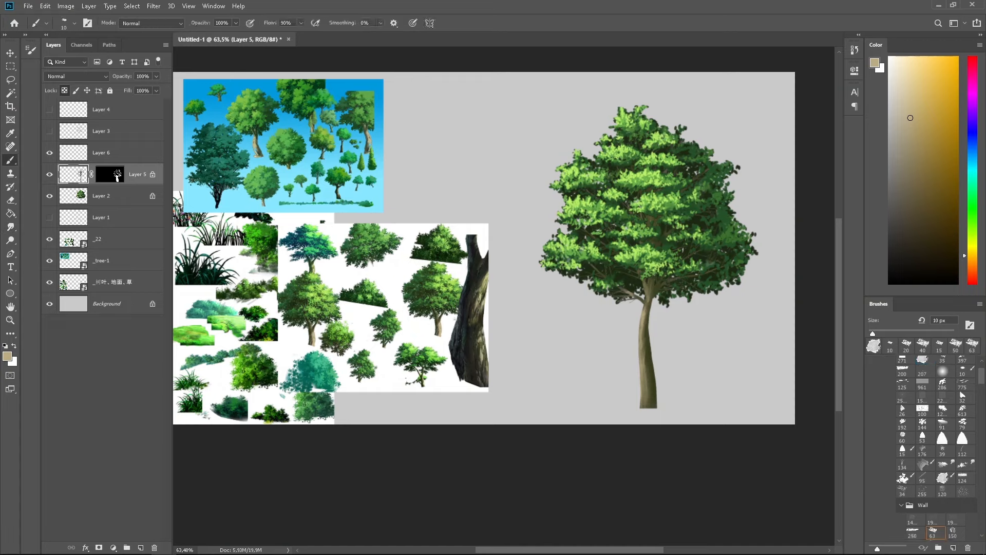
pyautogui.keyDown('alt'); pyautogui.click(464, 312); pyautogui.keyUp('alt')
pyautogui.moveTo(650, 325); pyautogui.dragTo(649, 329)
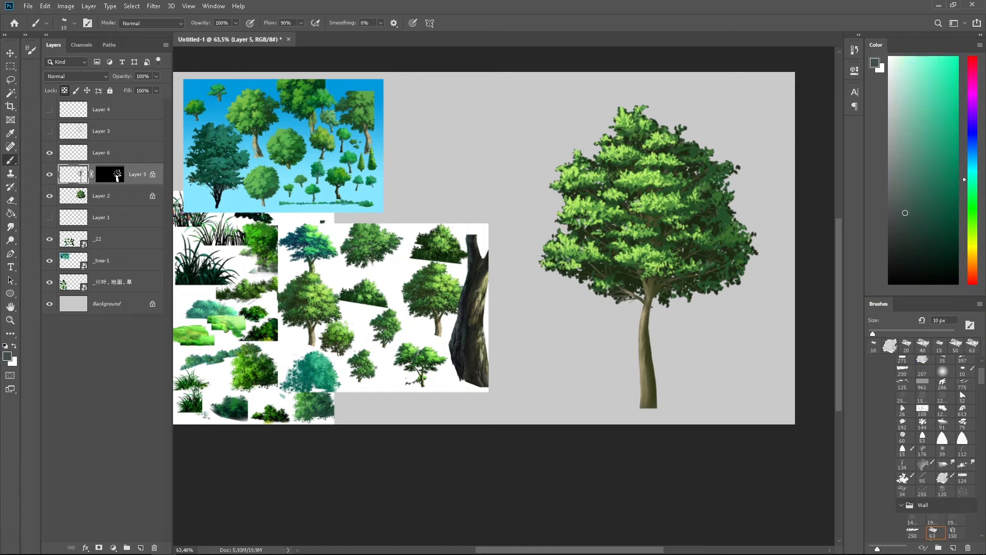
pyautogui.press(']')
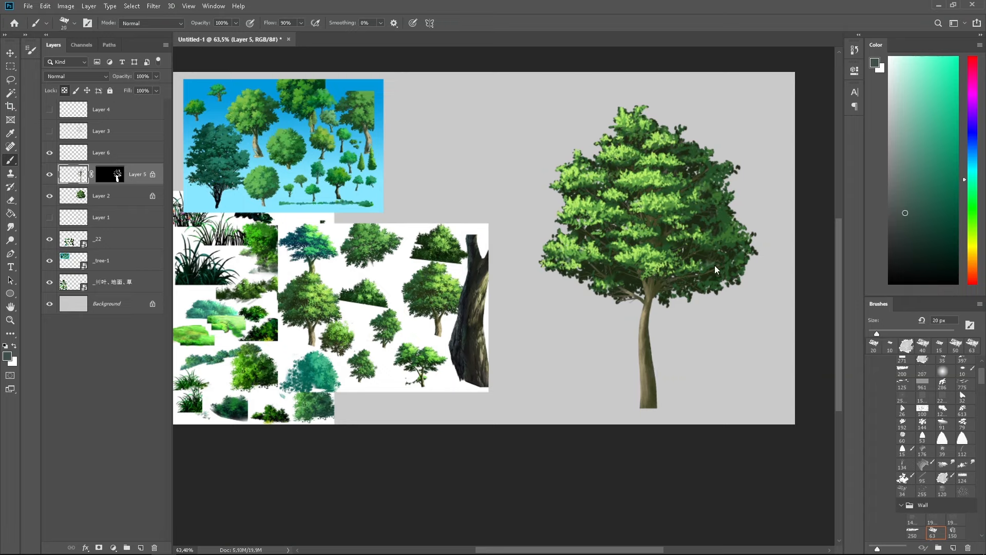
pyautogui.keyDown('alt'); pyautogui.click(469, 285); pyautogui.keyUp('alt')
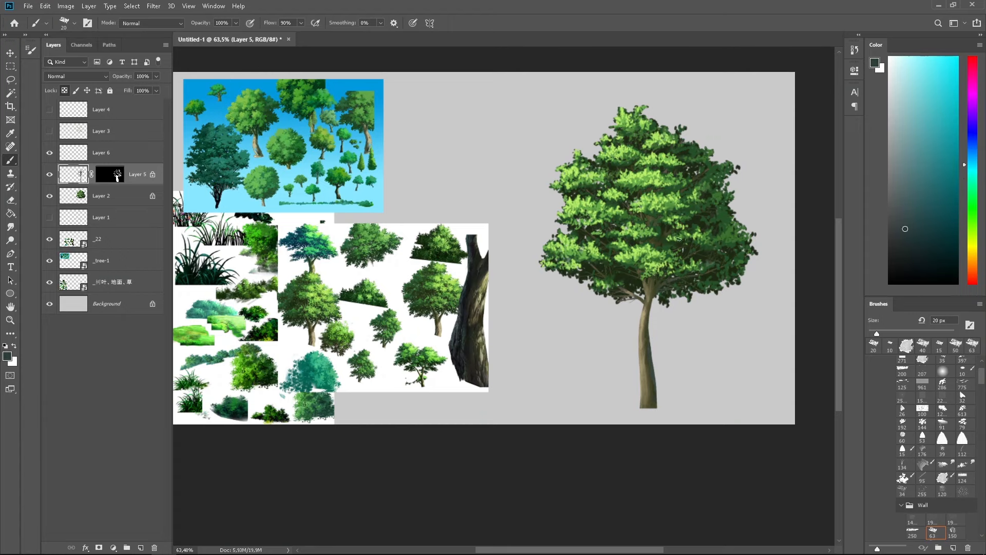
pyautogui.press(']')
pyautogui.press(']')
pyautogui.press(']')
pyautogui.press(']')
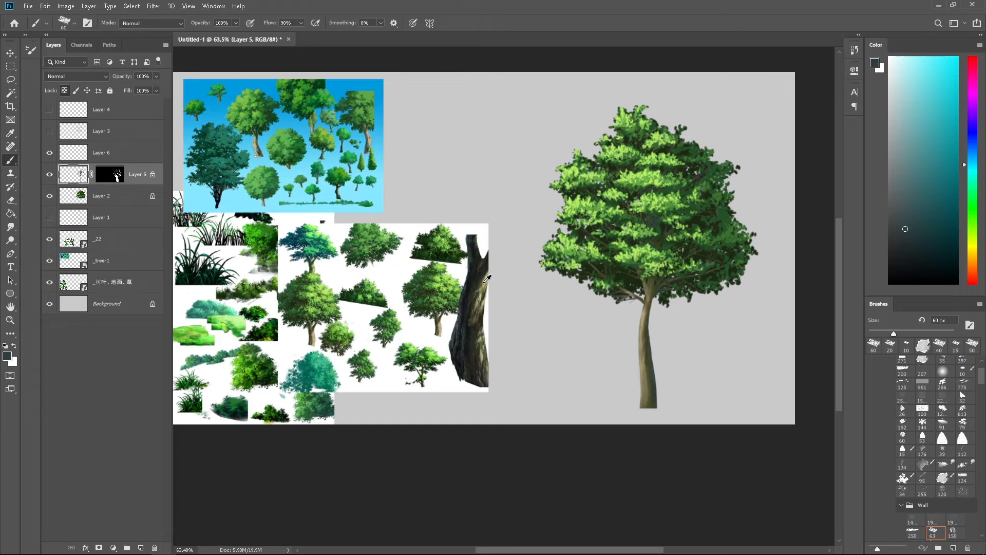
# Step: Paint light grey-beige highlights on the trunk with a sampled bark colour, reducing the brush to 10 px, and smudge them
pyautogui.keyDown('alt'); pyautogui.click(486, 351); pyautogui.keyUp('alt')
pyautogui.press('[')
pyautogui.press('[')
pyautogui.press('[')
pyautogui.press('[')
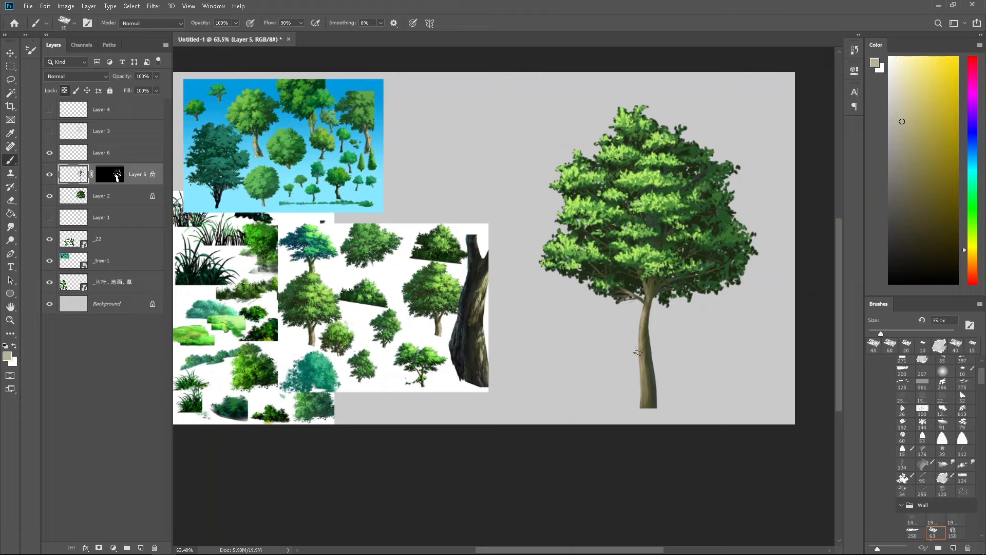
pyautogui.press('[')
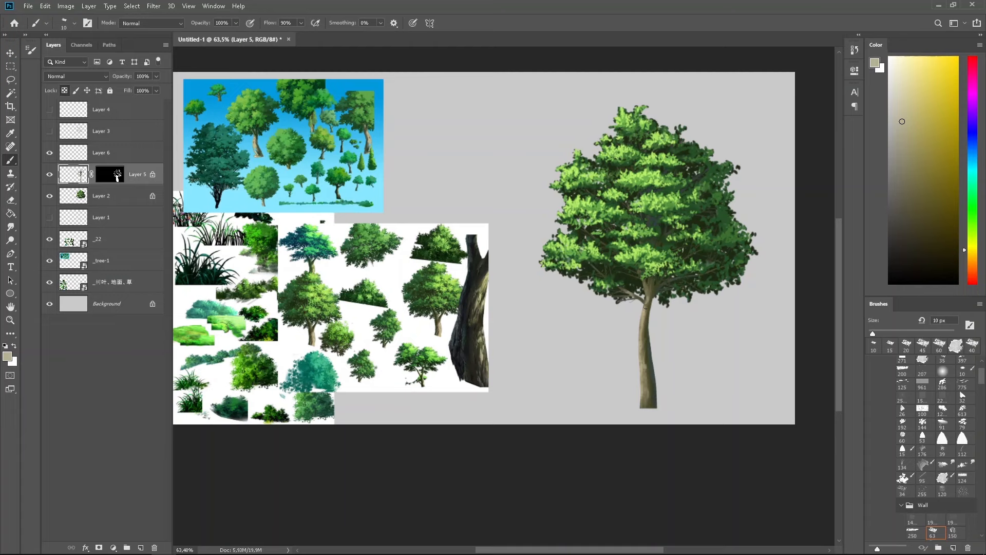
pyautogui.press('r')
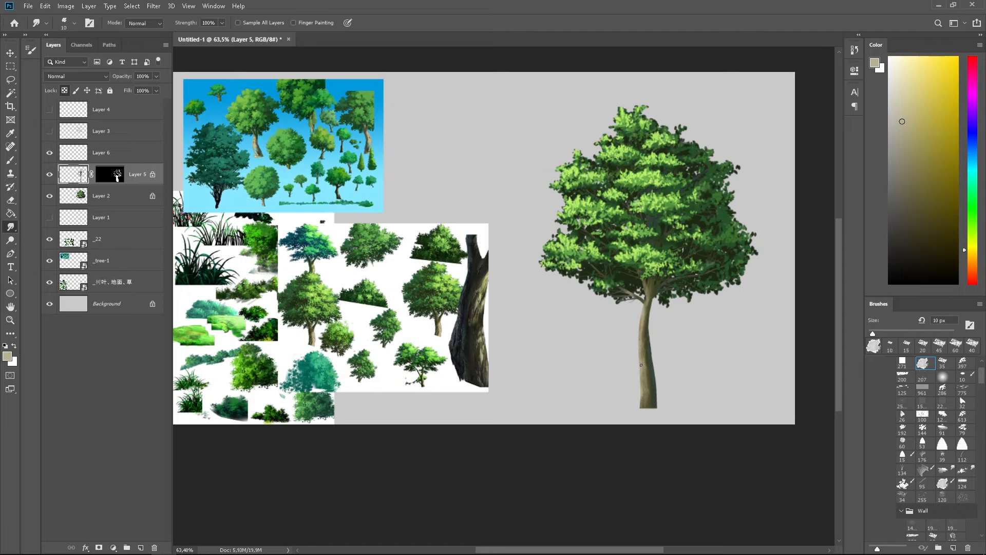
# Step: Paint a dark olive sampled from the trunk over its upper half with a 40 px textured brush
pyautogui.press('b')
pyautogui.keyDown('alt'); pyautogui.click(645, 365); pyautogui.keyUp('alt')
pyautogui.press(']')
pyautogui.press(']')
pyautogui.press(']')
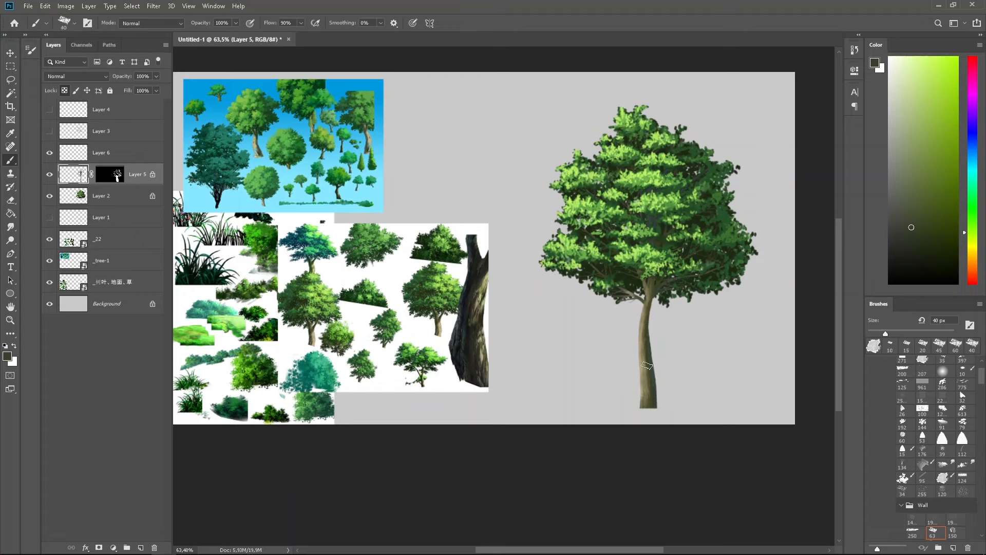
pyautogui.moveTo(642, 323); pyautogui.dragTo(643, 351)
pyautogui.moveTo(646, 303); pyautogui.dragTo(643, 343)
# Step: Paint near-black and dark grey bark shadows on the trunk with sampled colours, using 15 and 9 px brushes, and smudge them
pyautogui.press('[')
pyautogui.press('[')
pyautogui.press('[')
pyautogui.press('[')
pyautogui.press('[')
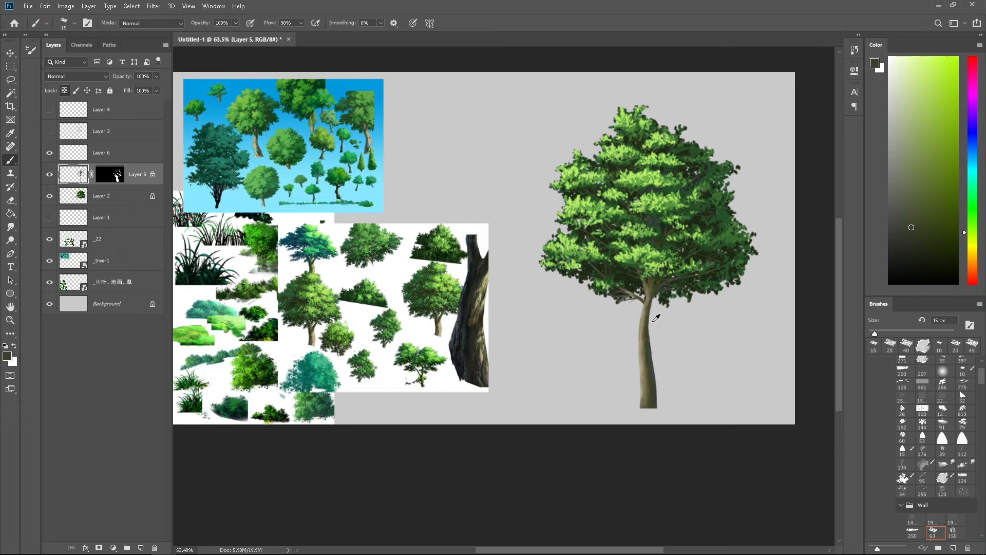
pyautogui.keyDown('alt'); pyautogui.click(469, 350); pyautogui.keyUp('alt')
pyautogui.keyDown('alt'); pyautogui.click(649, 312); pyautogui.keyUp('alt')
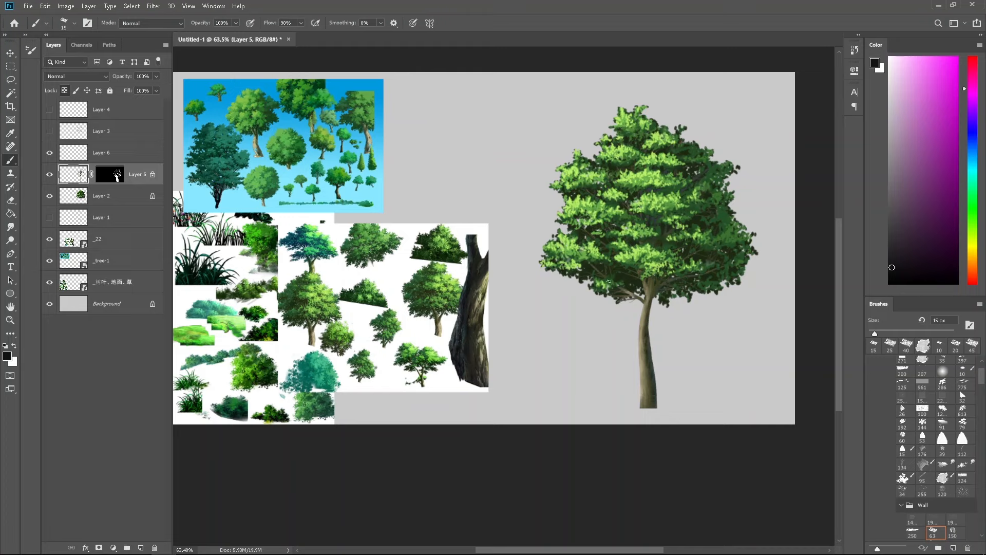
pyautogui.keyDown('alt'); pyautogui.click(470, 331); pyautogui.keyUp('alt')
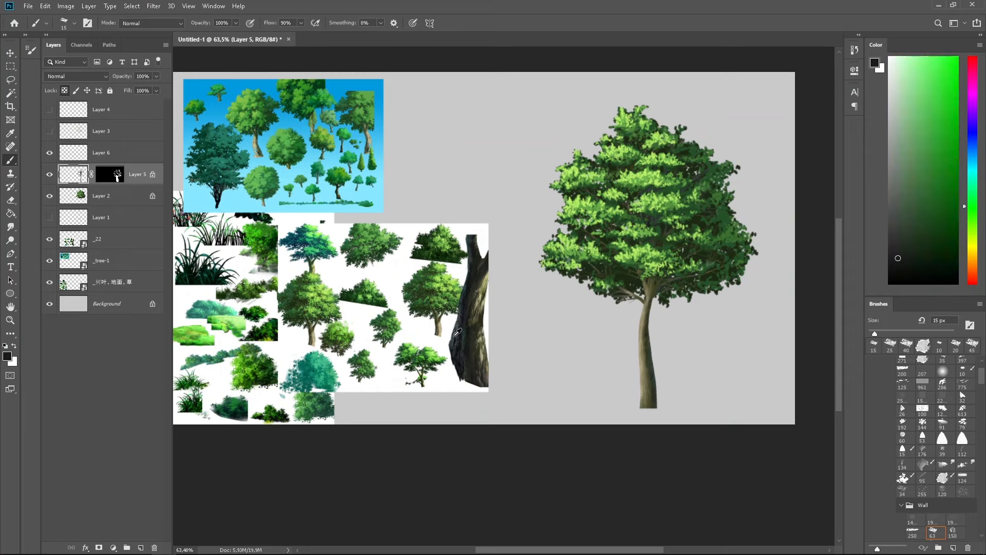
pyautogui.keyDown('alt'); pyautogui.click(456, 333); pyautogui.keyUp('alt')
pyautogui.keyDown('alt'); pyautogui.click(470, 285); pyautogui.keyUp('alt')
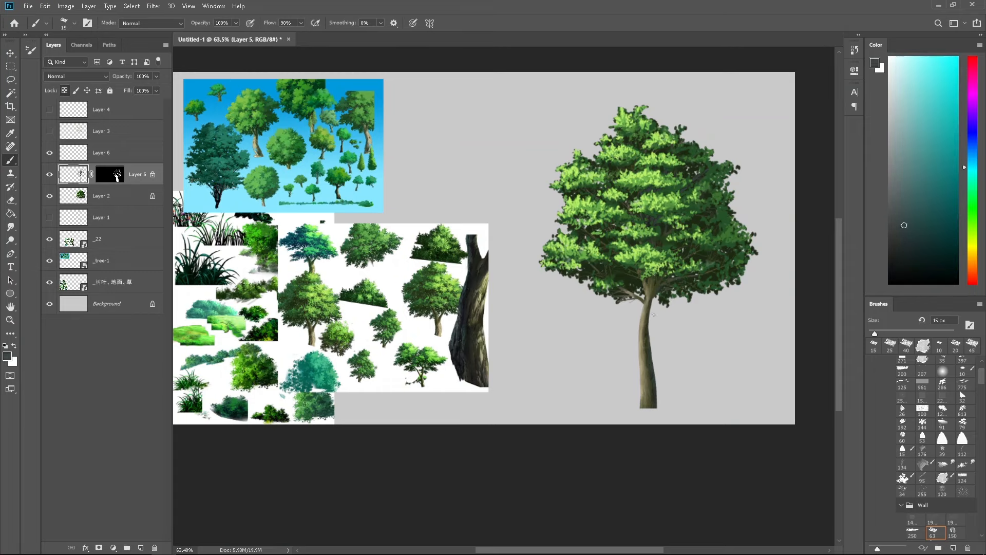
pyautogui.keyDown('alt'); pyautogui.click(654, 298); pyautogui.keyUp('alt')
pyautogui.keyDown('alt'); pyautogui.click(470, 333); pyautogui.keyUp('alt')
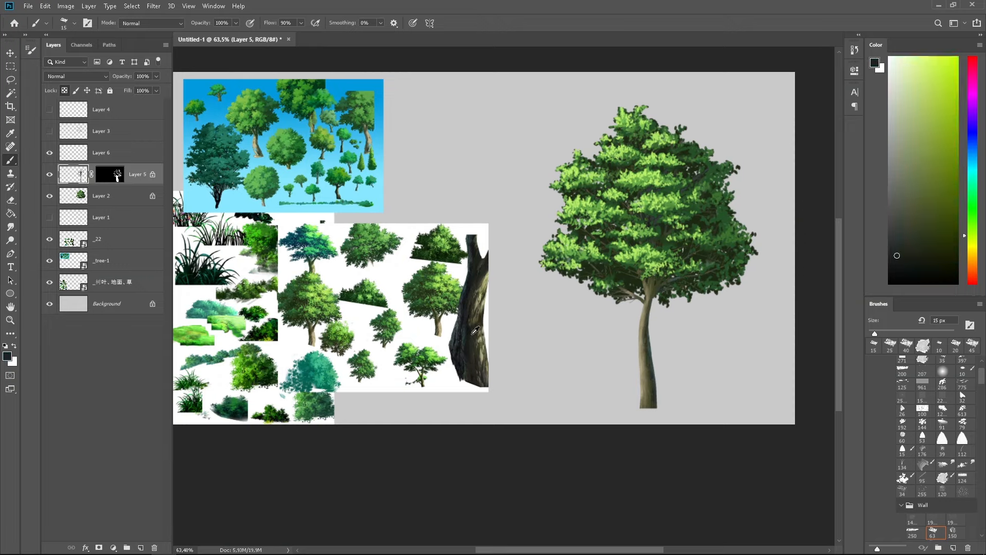
pyautogui.press('[')
pyautogui.press('[')
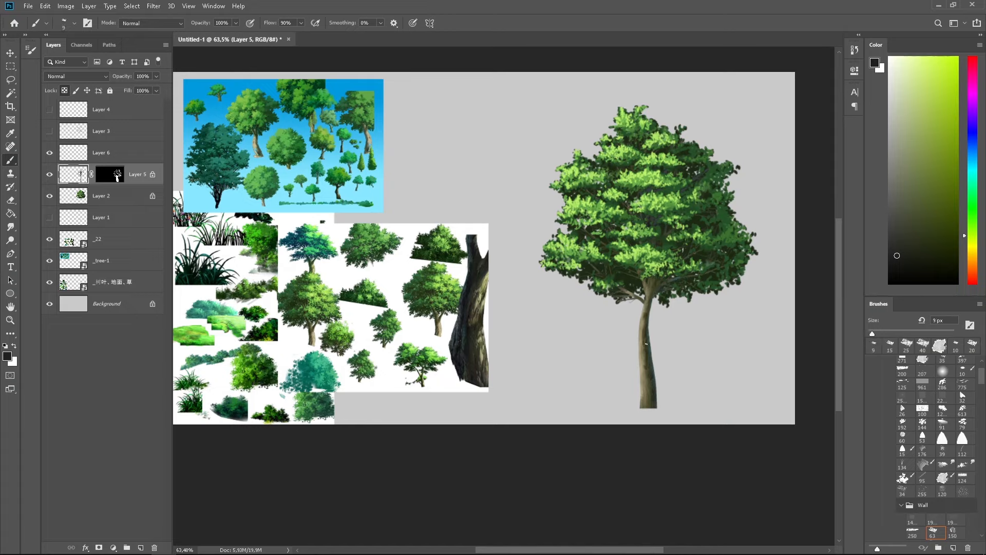
pyautogui.press('r')
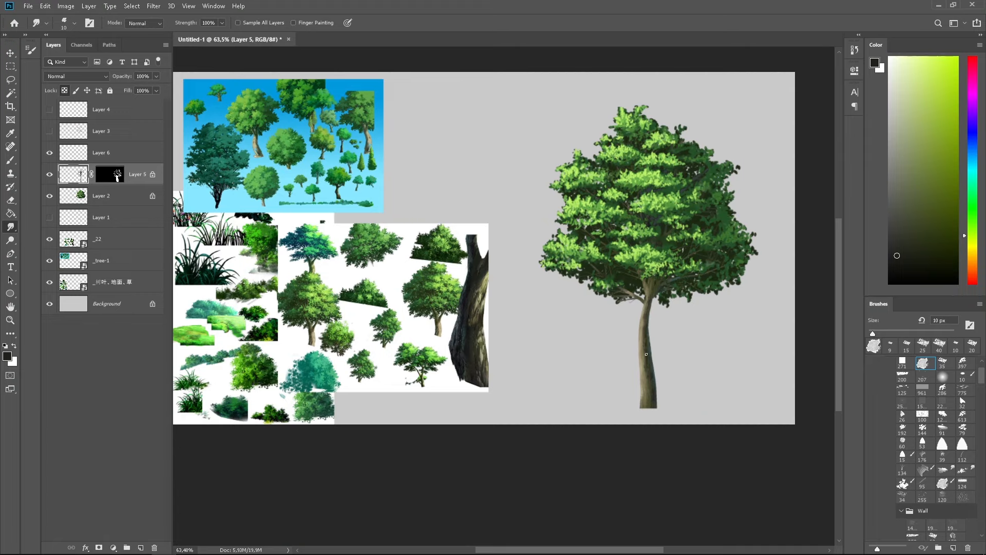
# Step: Darken the trunk fork under the canopy with sampled dark tones, enlarging the brush from 9 to 20 px
pyautogui.press('b')
pyautogui.keyDown('alt'); pyautogui.click(644, 321); pyautogui.keyUp('alt')
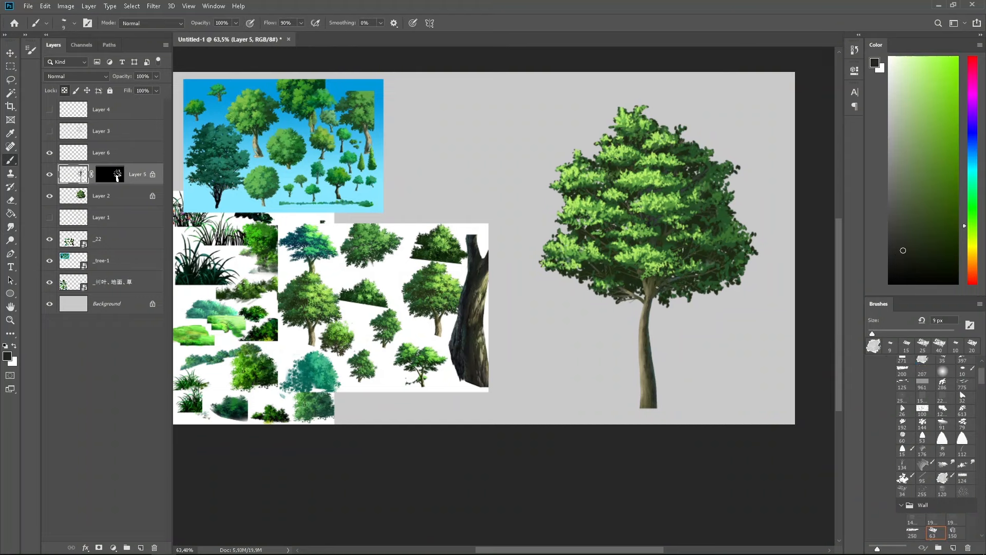
pyautogui.moveTo(657, 288); pyautogui.dragTo(657, 285)
pyautogui.press(']')
pyautogui.press(']')
pyautogui.press(']')
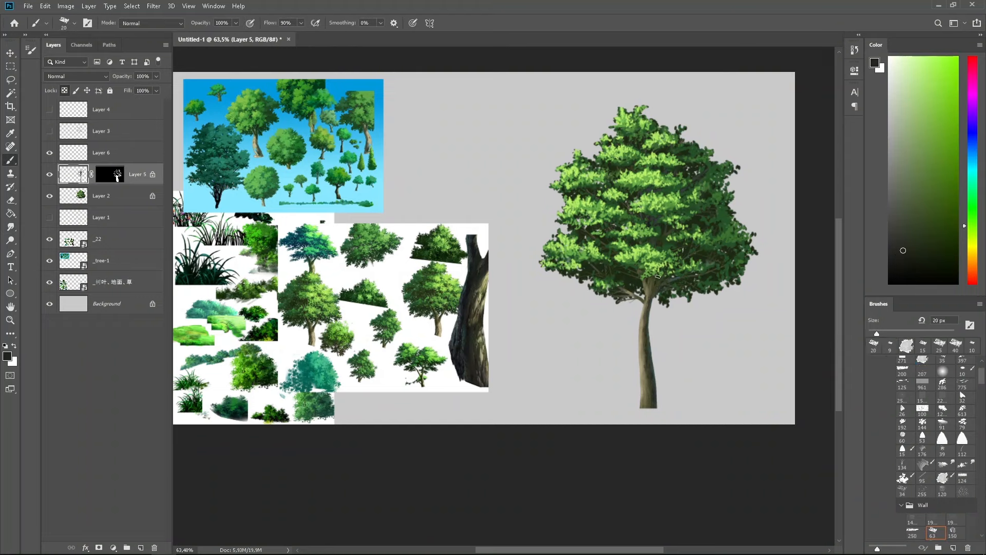
pyautogui.keyDown('alt'); pyautogui.click(459, 353); pyautogui.keyUp('alt')
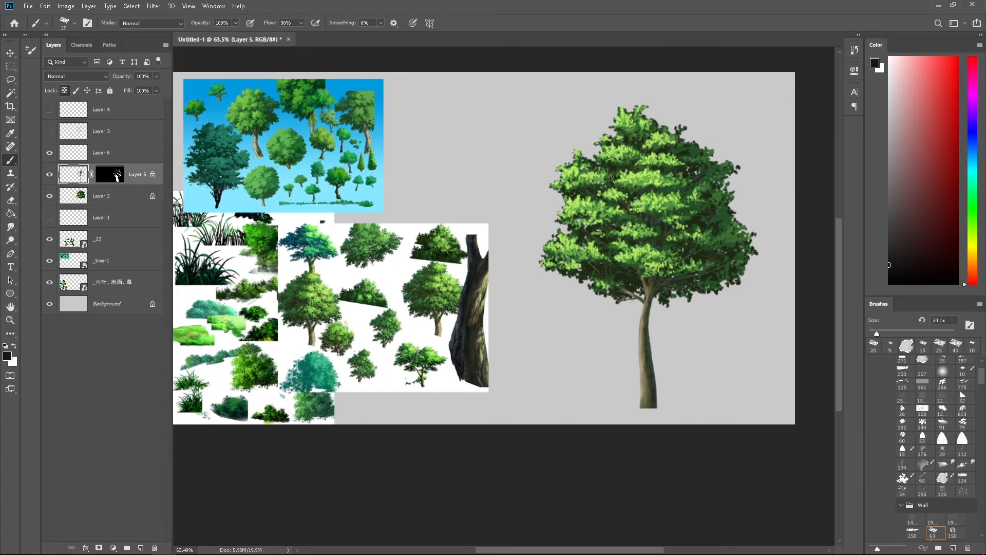
pyautogui.scroll(1, 612, 177)
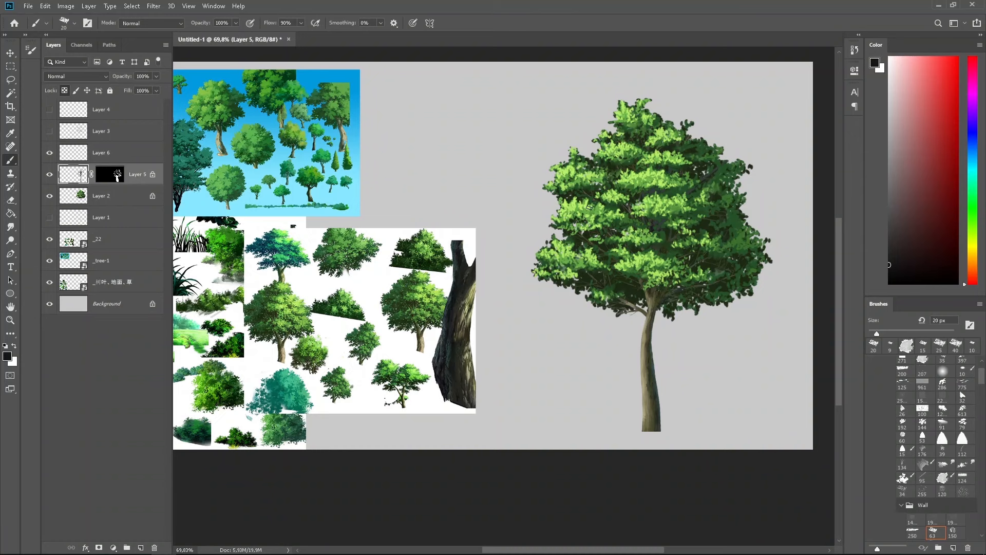
pyautogui.scroll(-1, 647, 227)
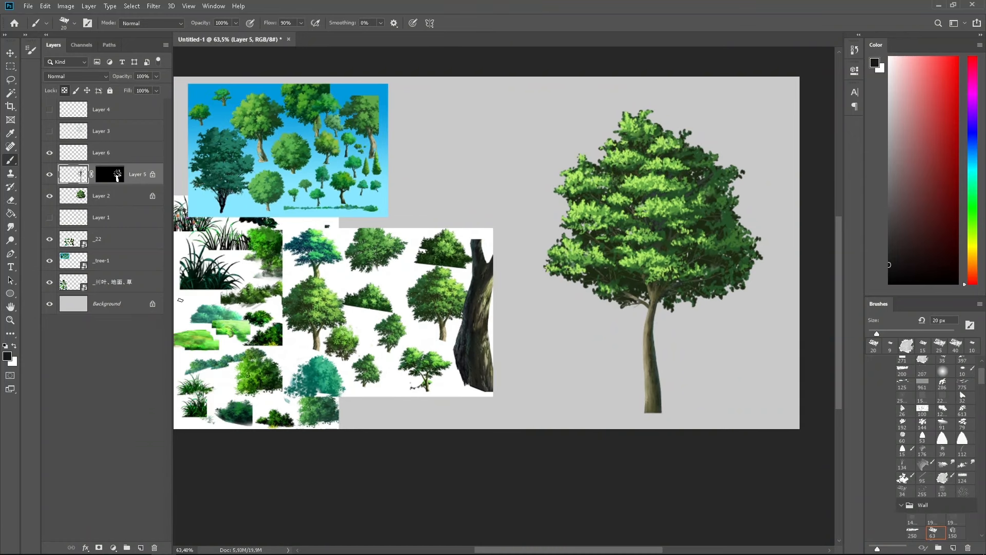
# Step: Load the combined outlines of Layer 2 and Layer 5 as a selection, and make Layer 1 active
pyautogui.keyDown('ctrl'); pyautogui.click(73, 201); pyautogui.keyUp('ctrl')
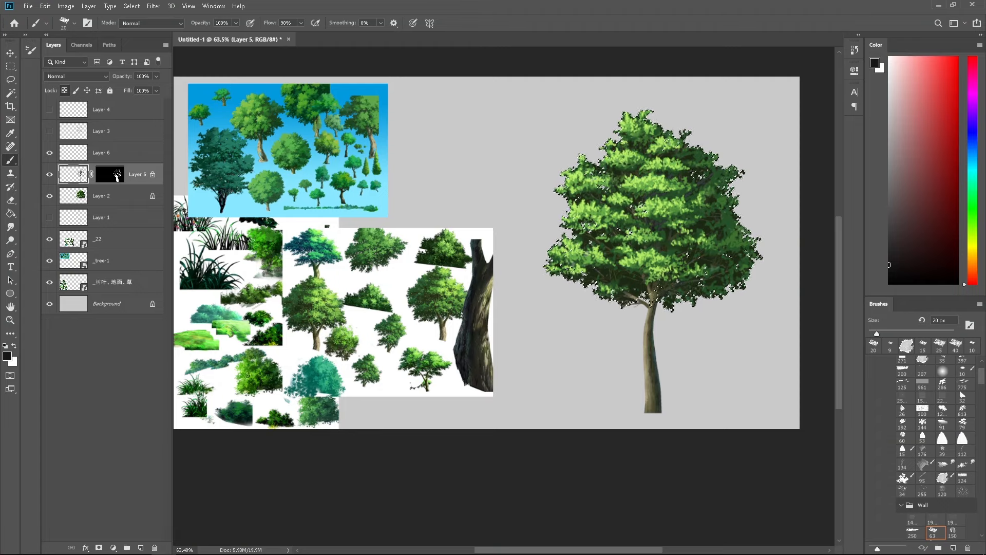
pyautogui.keyDown('ctrl'); pyautogui.keyDown('shift'); pyautogui.click(79, 177); pyautogui.keyUp('shift'); pyautogui.keyUp('ctrl')
pyautogui.click(115, 217)
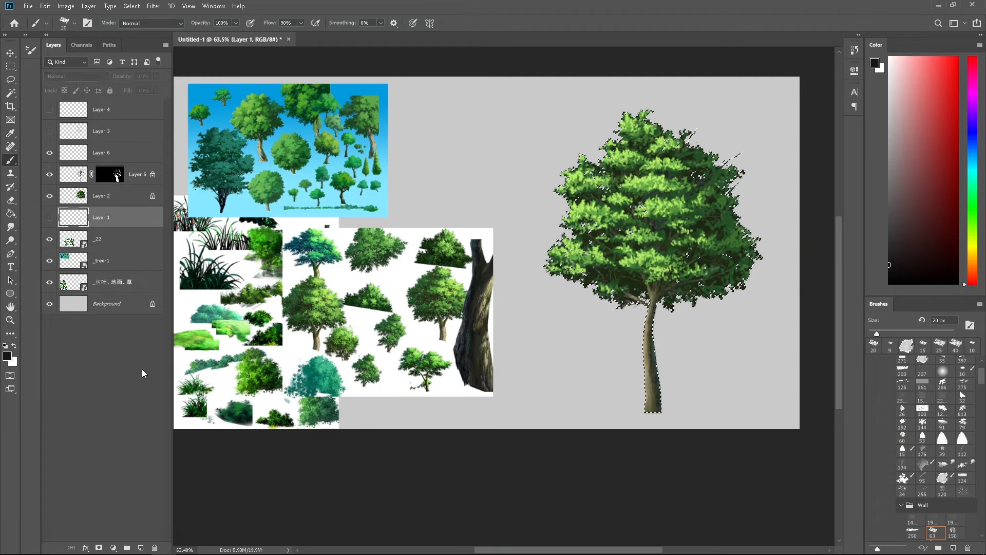
# Step: Group Layer 5 and Layer 2
pyautogui.click(76, 175)
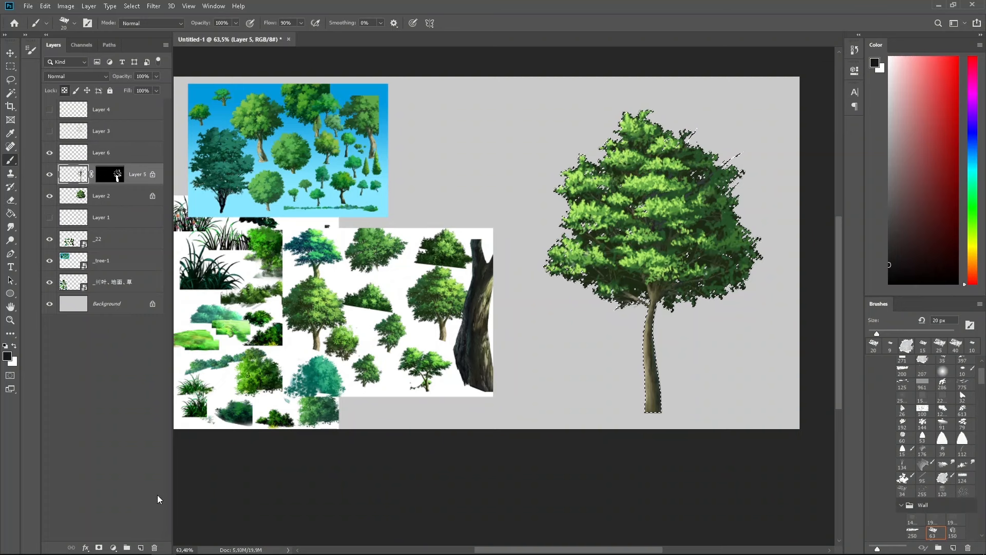
pyautogui.keyDown('shift'); pyautogui.click(64, 205); pyautogui.keyUp('shift')
pyautogui.hotkey('ctrl', 'g')
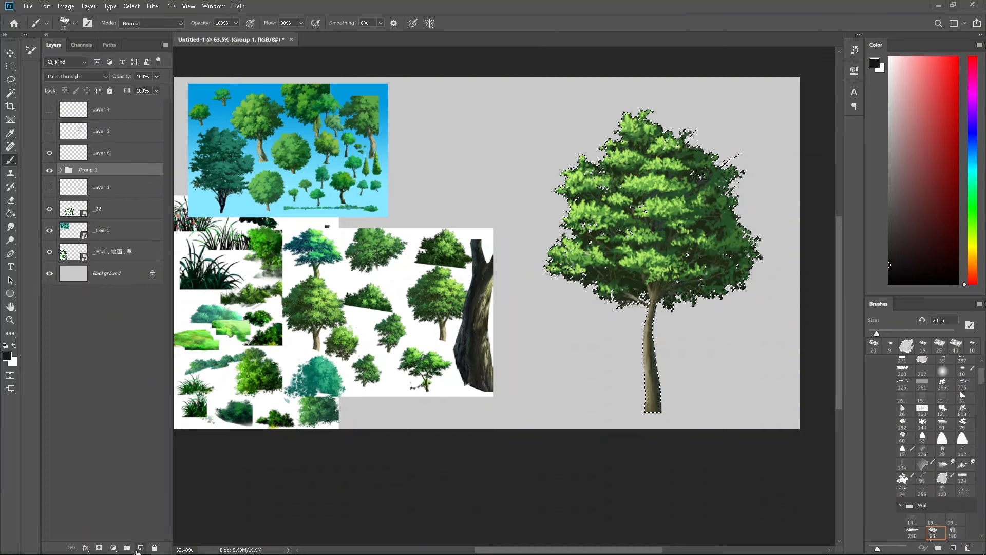
# Step: Set a pale cyan foreground colour for the Paint Bucket, try filling Layer 6 with it, and undo the fill
pyautogui.keyDown('ctrl'); pyautogui.click(83, 153); pyautogui.keyUp('ctrl')
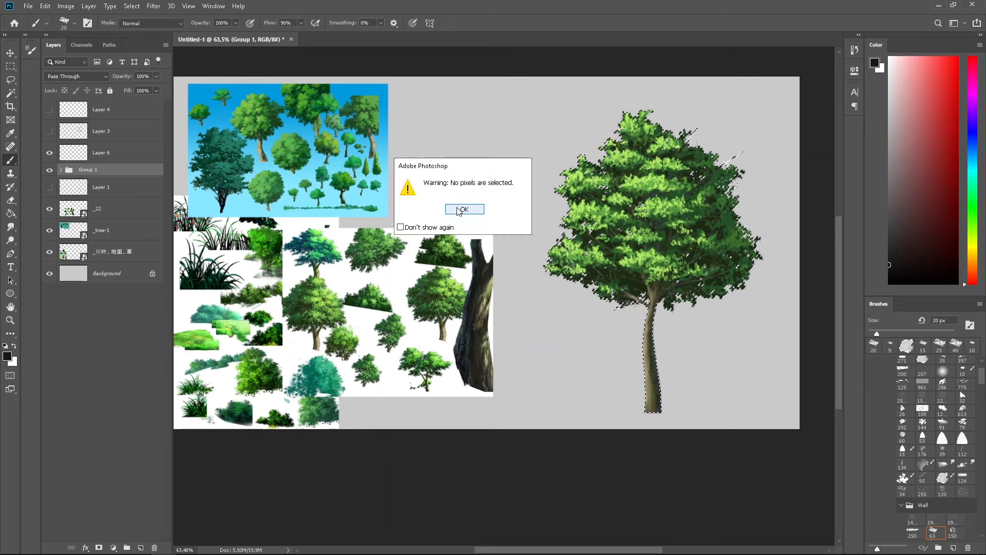
pyautogui.press('Return')
pyautogui.click(137, 154)
pyautogui.press('g')
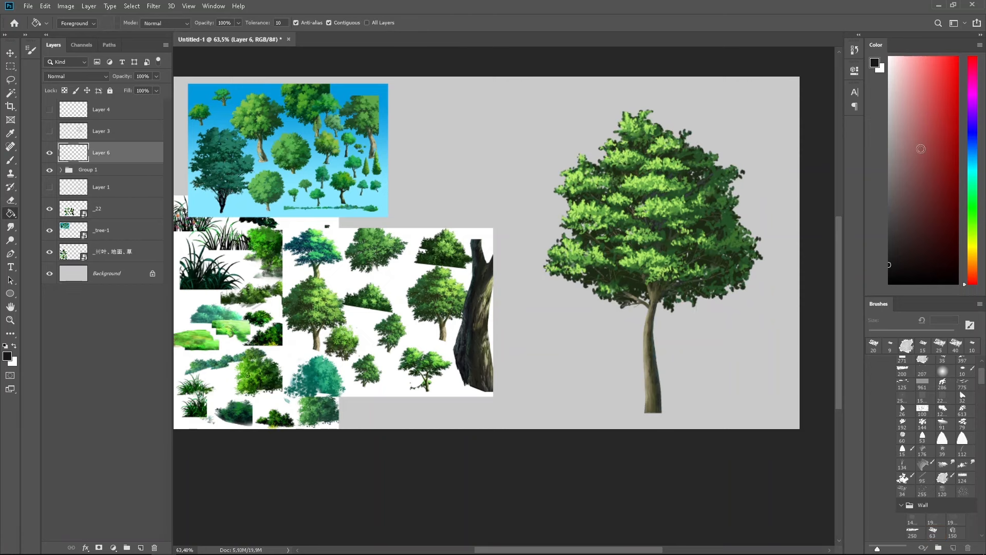
pyautogui.click(973, 174)
pyautogui.moveTo(912, 72); pyautogui.dragTo(912, 32)
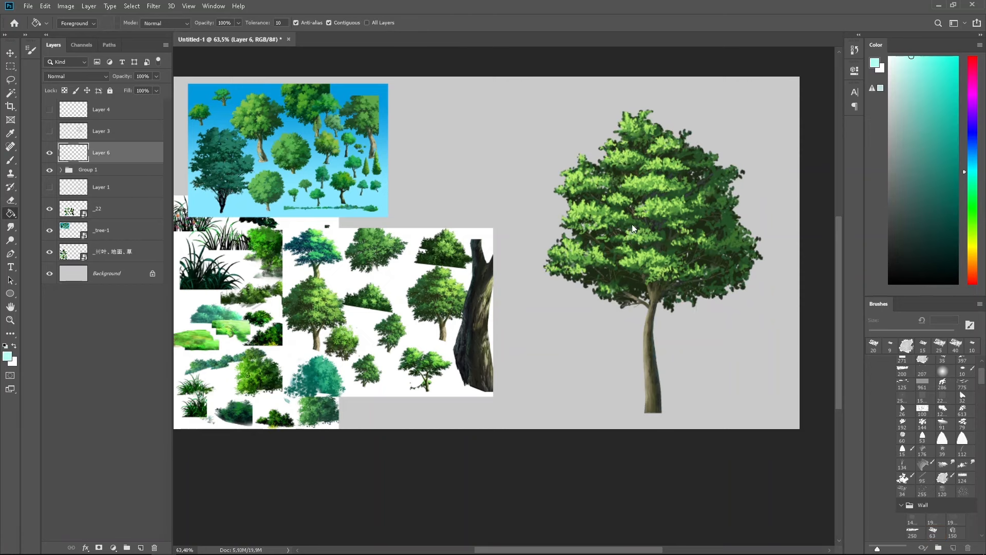
pyautogui.click(632, 224)
pyautogui.hotkey('ctrl', 'z')
# Step: Load the outlines of Layer 2 and Layer 5 as a selection, try filling it on Layer 6, and undo the fill
pyautogui.keyDown('shift'); pyautogui.click(88, 170); pyautogui.keyUp('shift')
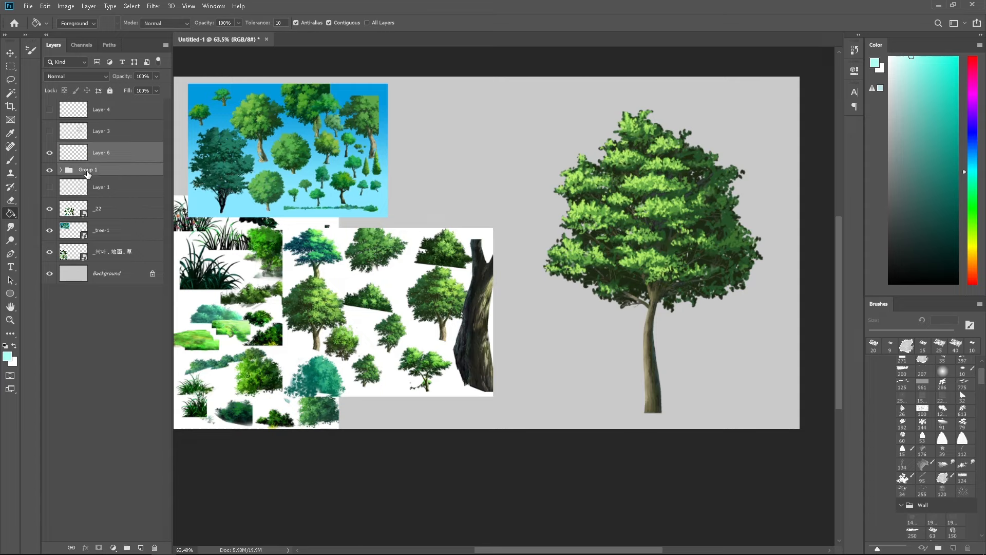
pyautogui.click(60, 170)
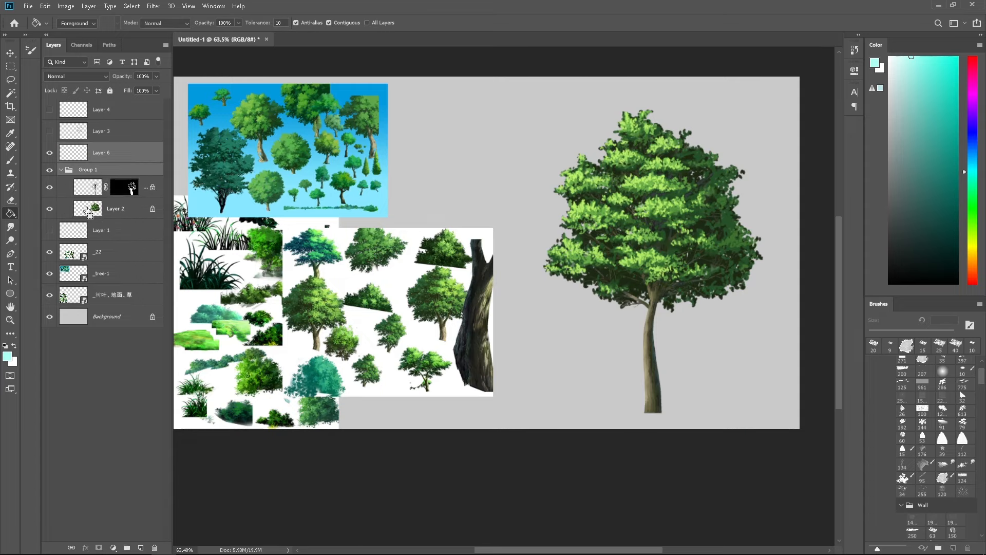
pyautogui.keyDown('ctrl'); pyautogui.click(87, 209); pyautogui.keyUp('ctrl')
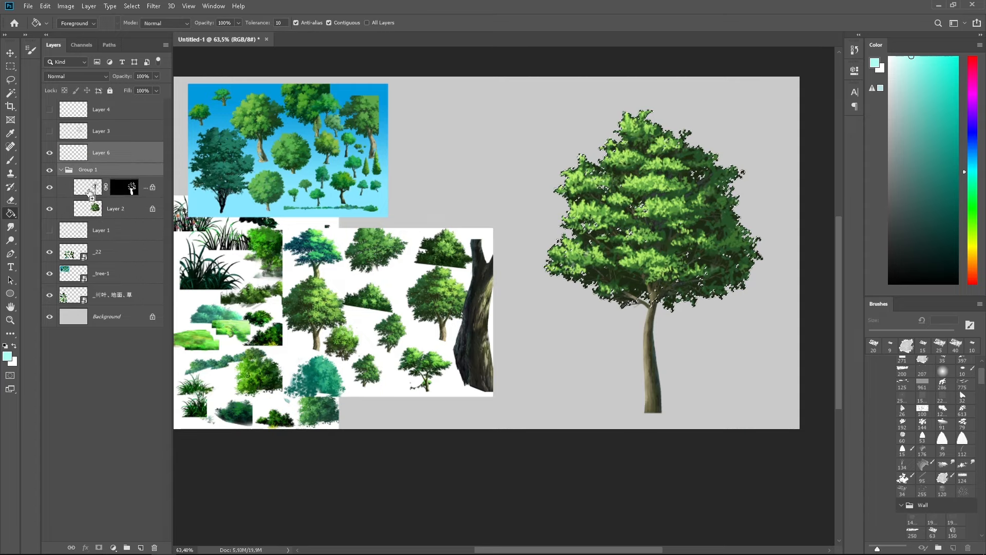
pyautogui.click(107, 154)
pyautogui.click(631, 224)
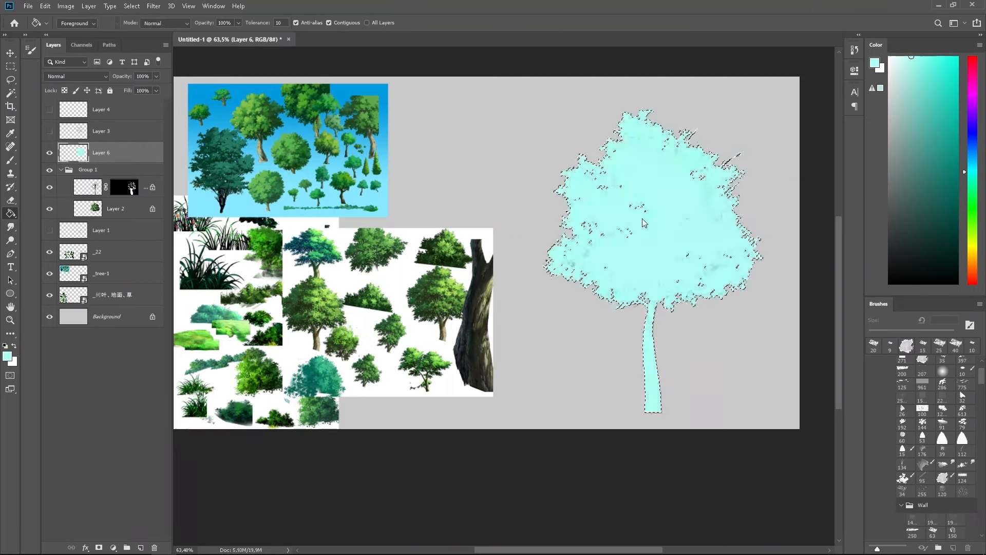
pyautogui.hotkey('ctrl', 'z')
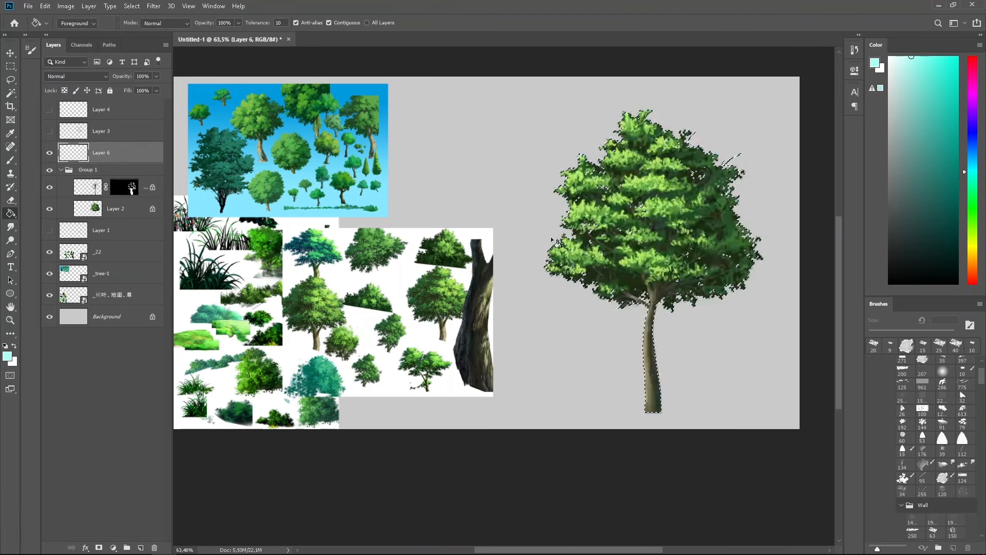
# Step: Invert the selection, fill the area around the tree on Layer 6 with pale cyan, and clip the layer to Group 1
pyautogui.hotkey('ctrl', 'a')
pyautogui.click(529, 240)
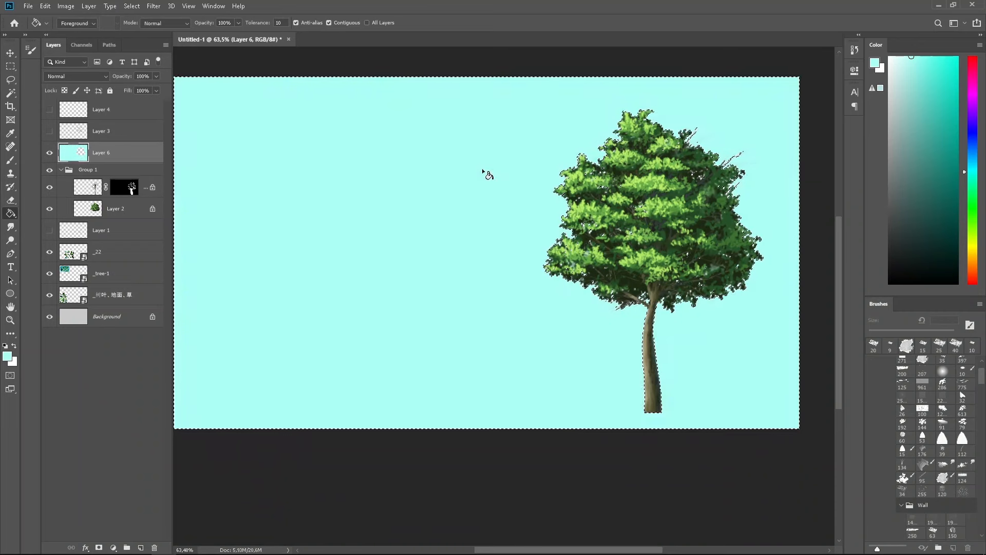
pyautogui.click(61, 170)
pyautogui.hotkey('ctrl', 'alt', 'g')
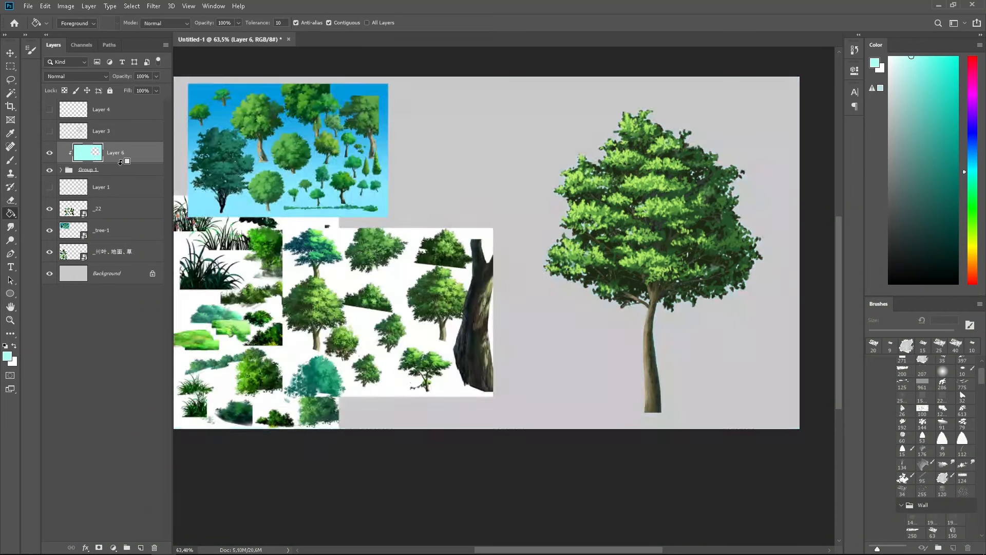
# Step: Apply a Gaussian Blur of about 6 pixels to Layer 6 and set its blend mode to Linear Dodge (Add)
pyautogui.click(154, 6)
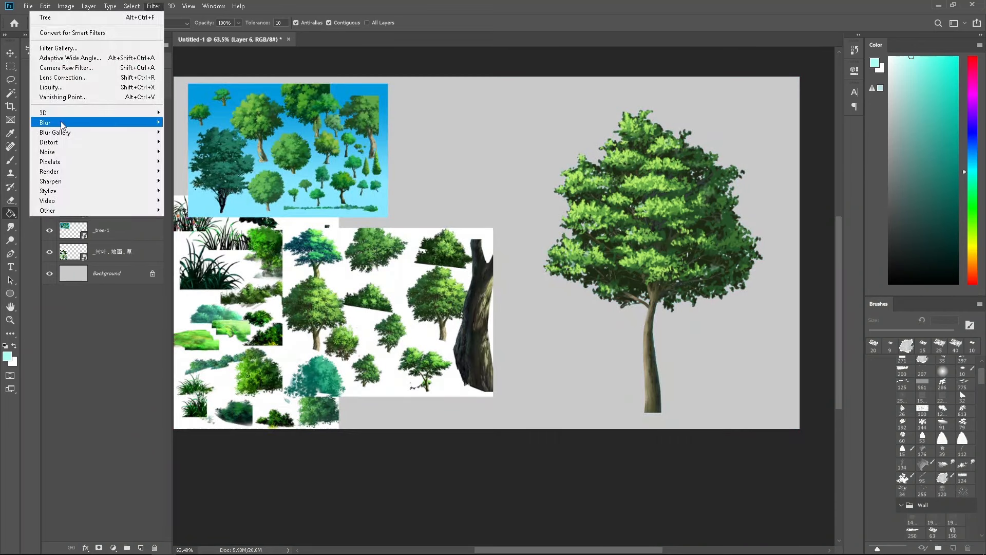
pyautogui.moveTo(60, 121)
pyautogui.click(185, 161)
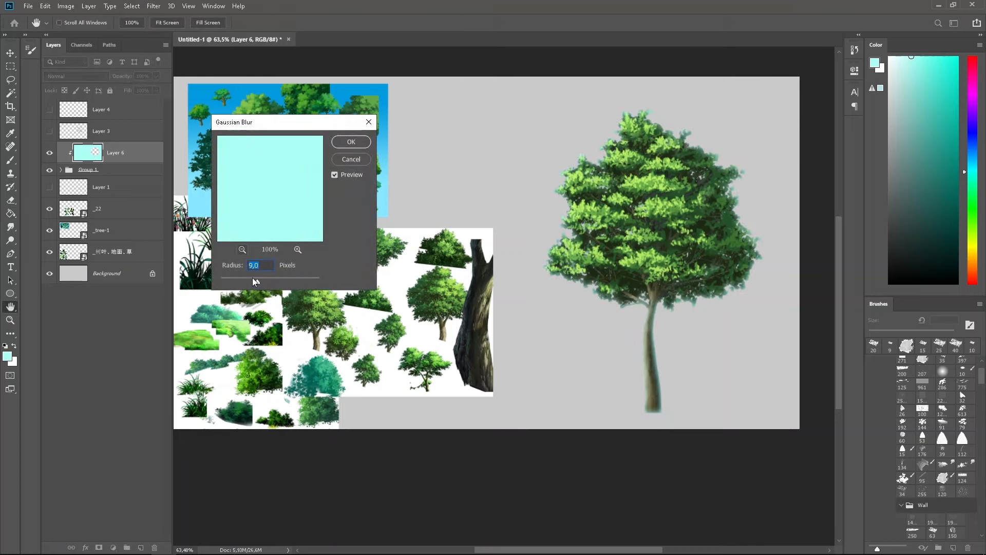
pyautogui.moveTo(258, 280); pyautogui.dragTo(252, 282)
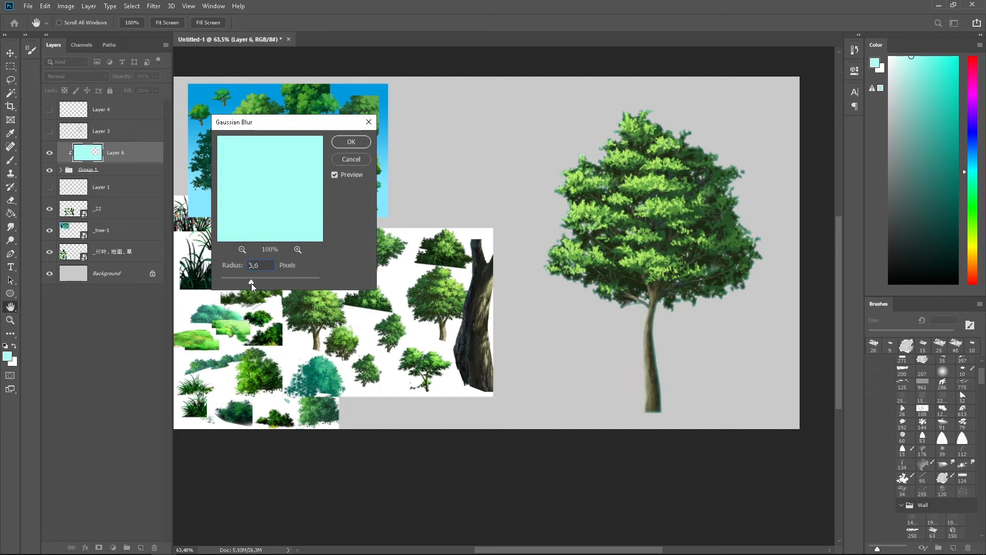
pyautogui.click(345, 144)
pyautogui.click(77, 76)
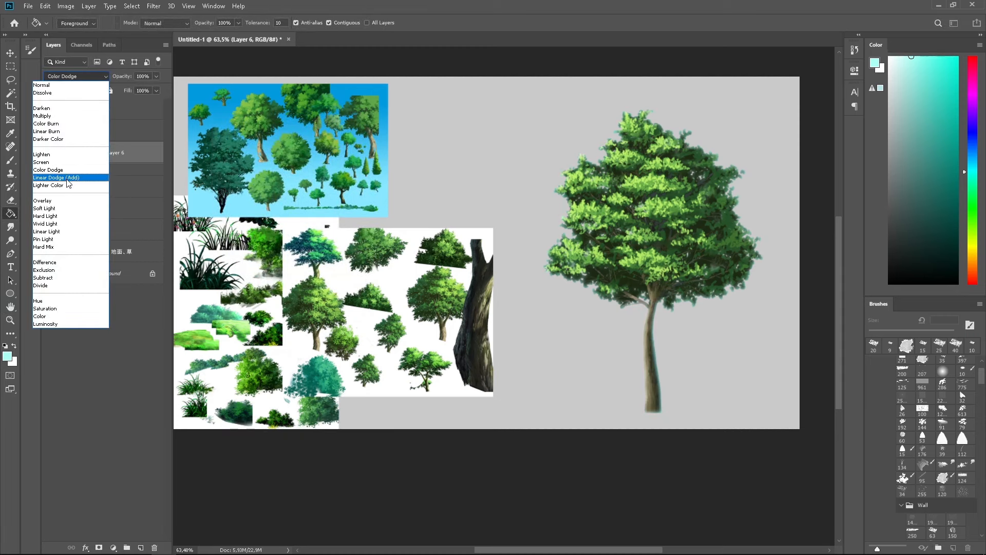
pyautogui.click(67, 178)
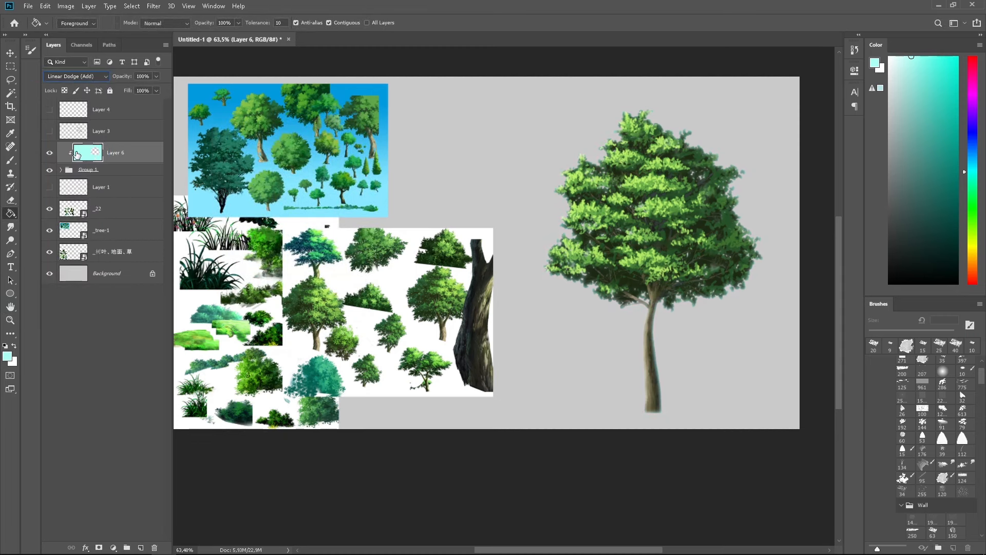
# Step: Add a layer mask to Layer 6 and make black the Brush colour
pyautogui.click(98, 547)
pyautogui.press('x')
pyautogui.press('b')
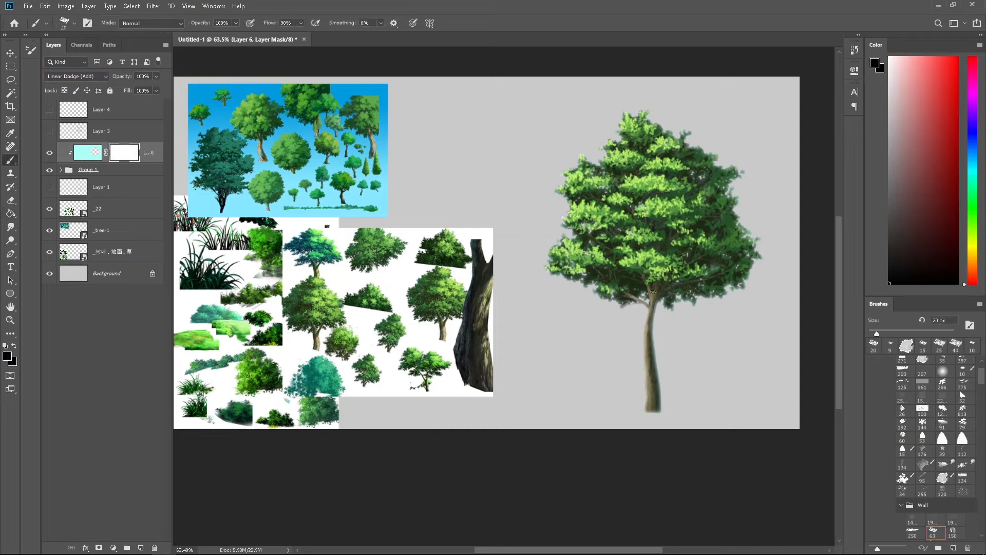
# Step: Mask out Layer 6's glow along the shaded right side of the trunk with a soft round brush at 300 px
pyautogui.press(']')
pyautogui.press(']')
pyautogui.press(']')
pyautogui.press(']')
pyautogui.press(']')
pyautogui.press(']')
pyautogui.press(']')
pyautogui.press(']')
pyautogui.press(']')
pyautogui.press(']')
pyautogui.press(']')
pyautogui.press(']')
pyautogui.press(']')
pyautogui.press(']')
pyautogui.press(']')
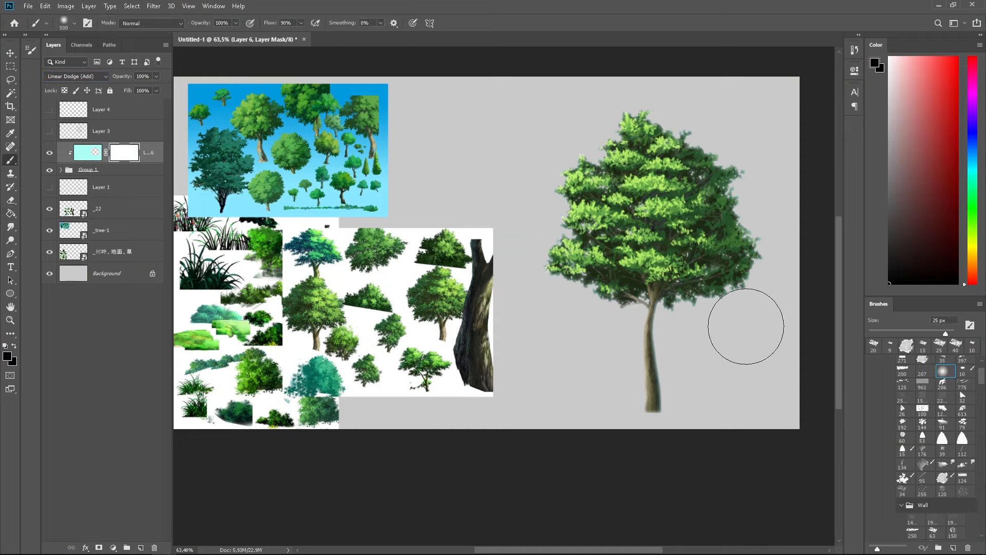
pyautogui.press('[')
pyautogui.press('[')
pyautogui.press('[')
pyautogui.click(708, 334)
pyautogui.press('[')
pyautogui.press('[')
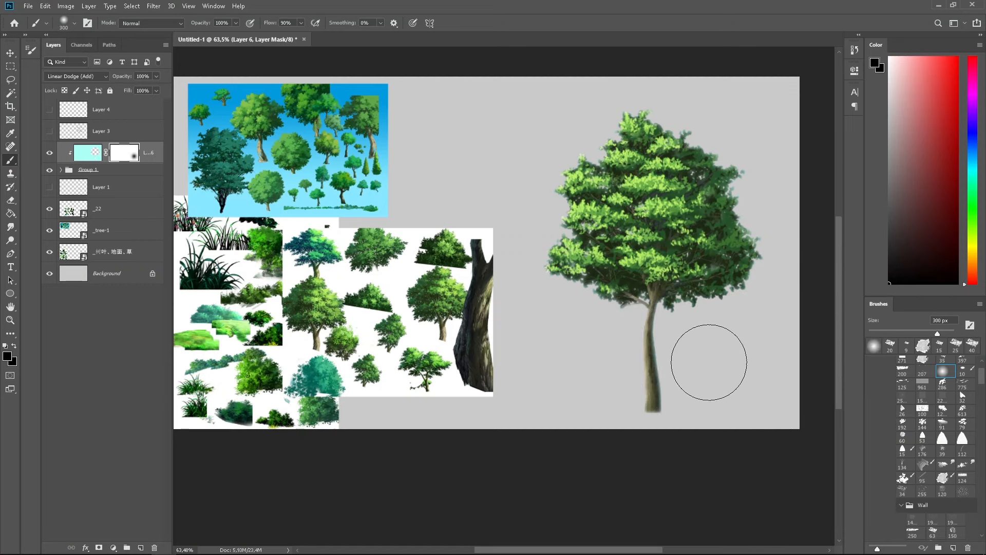
pyautogui.moveTo(695, 347); pyautogui.dragTo(690, 436)
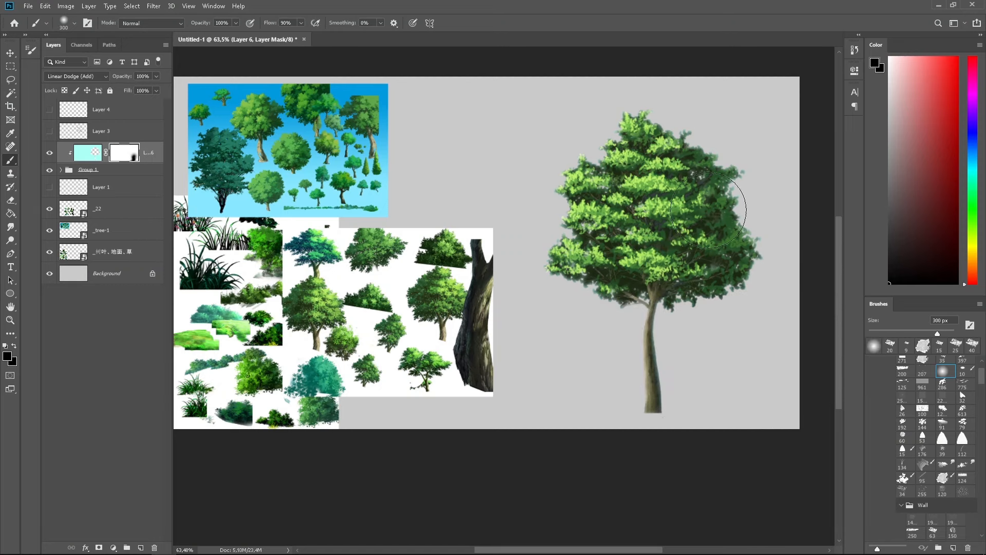
# Step: Mask out more of Layer 6's glow around the canopy's right side and lower left with the soft brush at 400 px, reducing it to 200 px
pyautogui.press('z')
pyautogui.press('b')
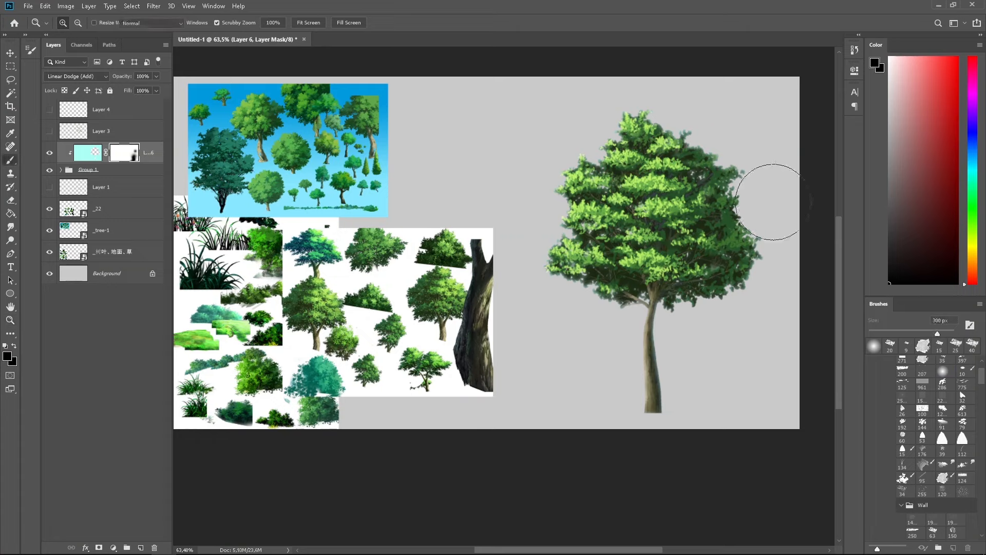
pyautogui.press(']')
pyautogui.moveTo(778, 197)
pyautogui.mouseDown()
pyautogui.moveTo(731, 112)
pyautogui.moveTo(682, 86)
pyautogui.mouseUp()
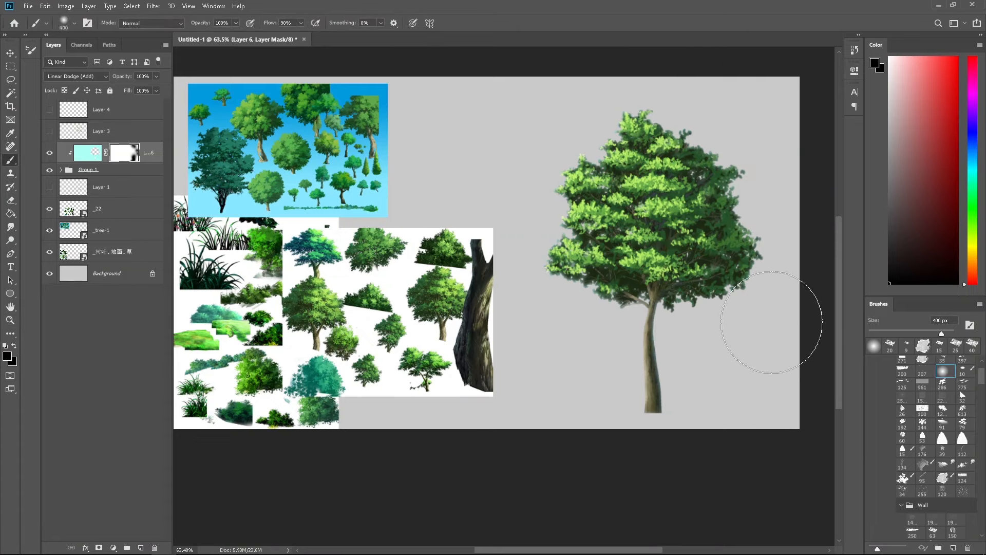
pyautogui.moveTo(574, 325); pyautogui.dragTo(574, 354)
pyautogui.press('[')
pyautogui.press('[')
# Step: Compare the tree with and without Layer 6's rim glow, both from afar and close up
pyautogui.click(50, 153)
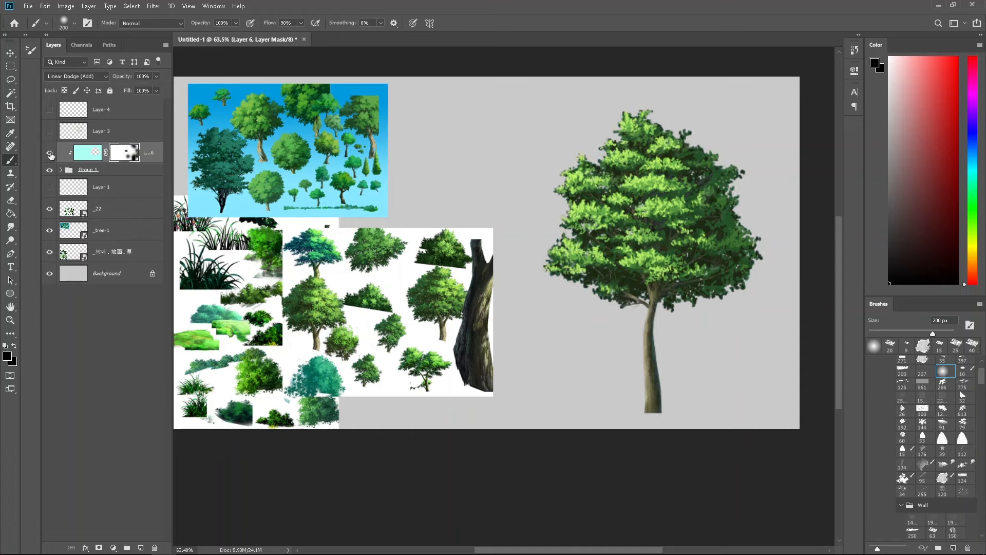
pyautogui.click(49, 153)
pyautogui.click(50, 153)
pyautogui.click(50, 153)
pyautogui.scroll(-1, 582, 300)
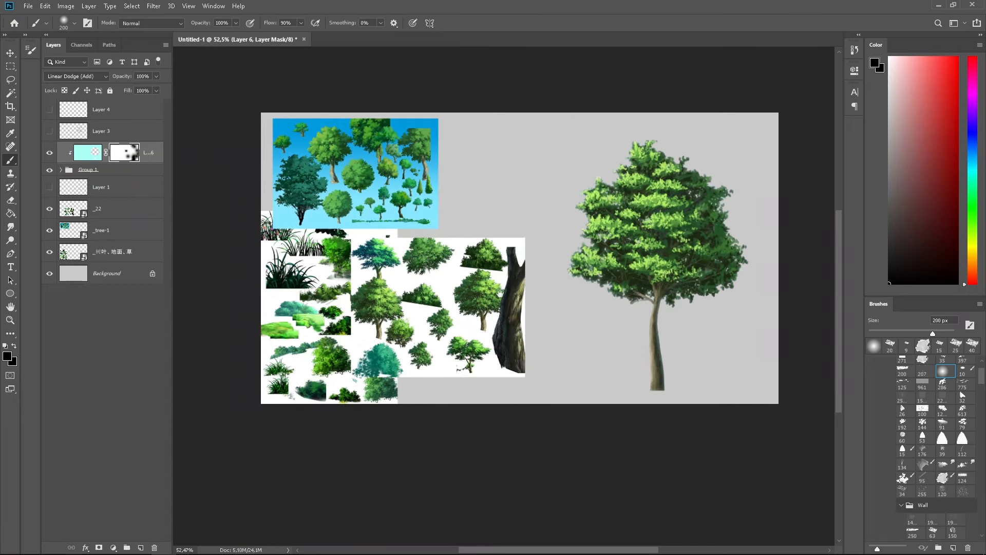
pyautogui.scroll(4, 535, 286)
pyautogui.scroll(-1, 510, 288)
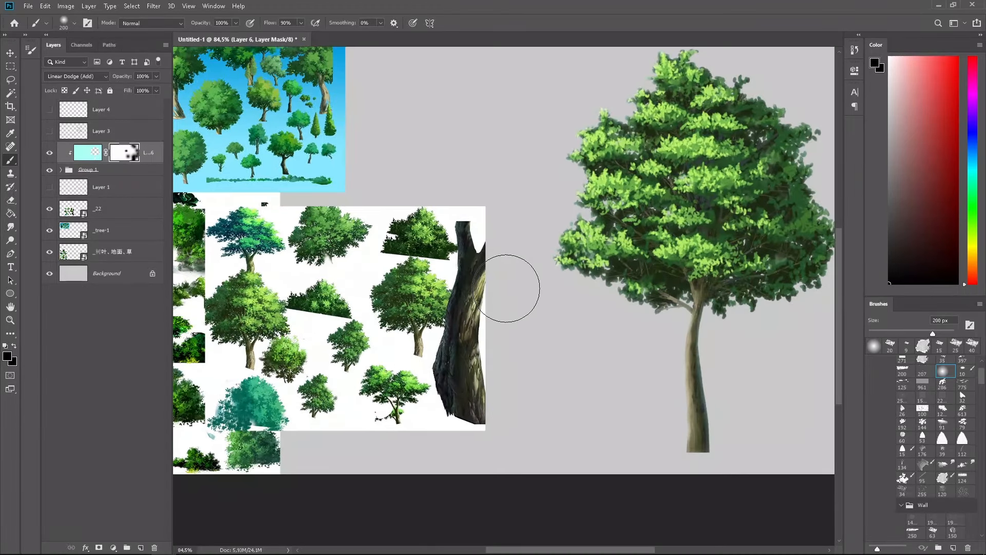
# Step: Duplicate Group 1, hide Layer 6, and merge the duplicated group into a single layer
pyautogui.click(107, 172)
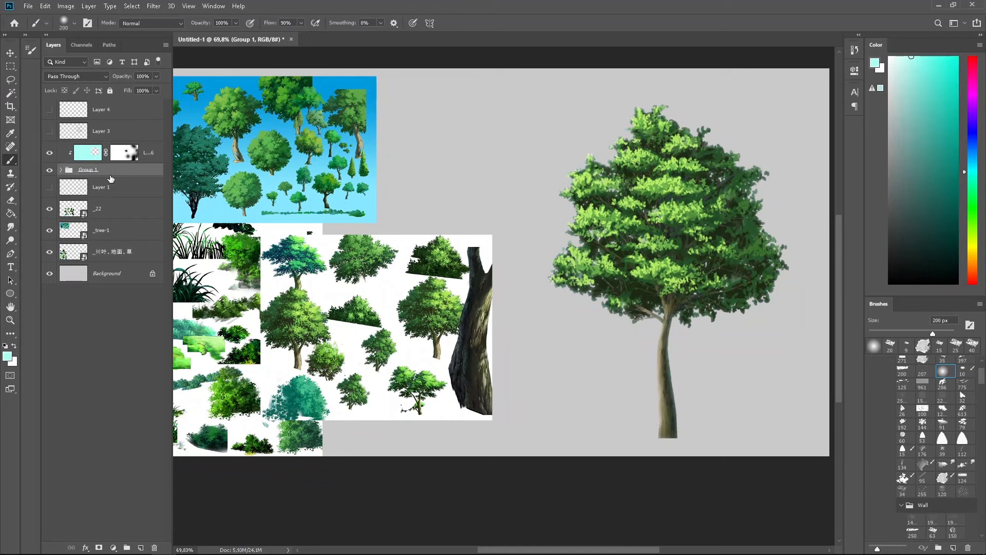
pyautogui.hotkey('ctrl', 'j')
pyautogui.click(50, 154)
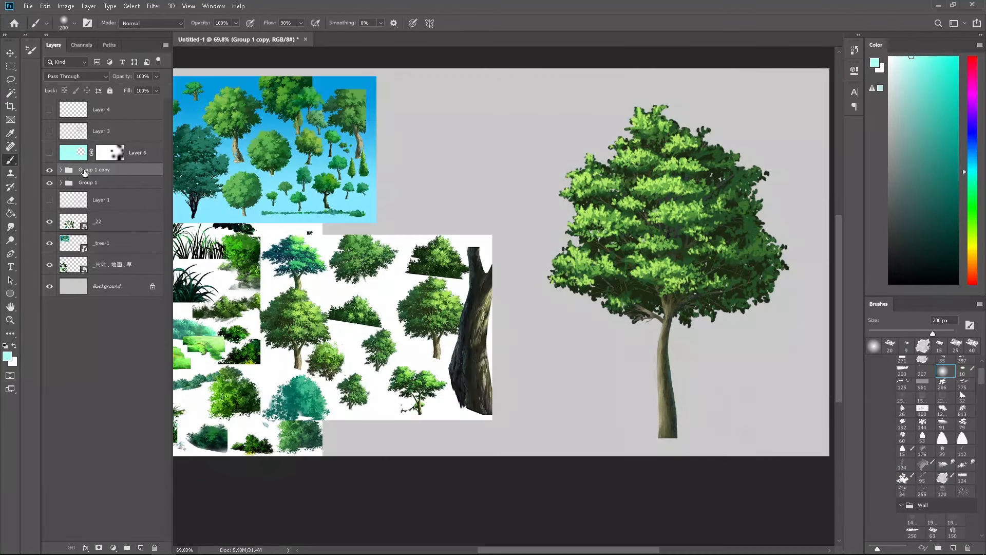
pyautogui.hotkey('ctrl', 'e')
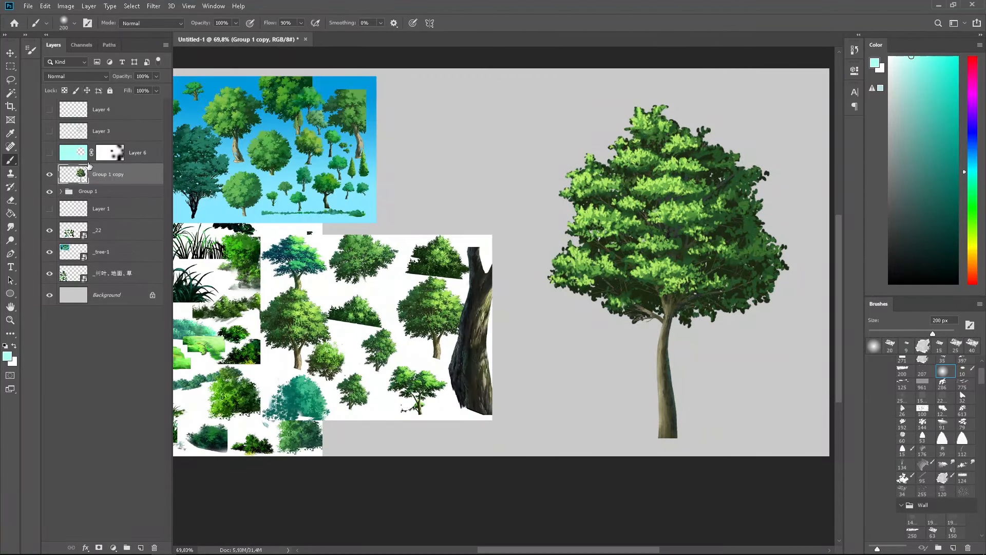
pyautogui.click(114, 6)
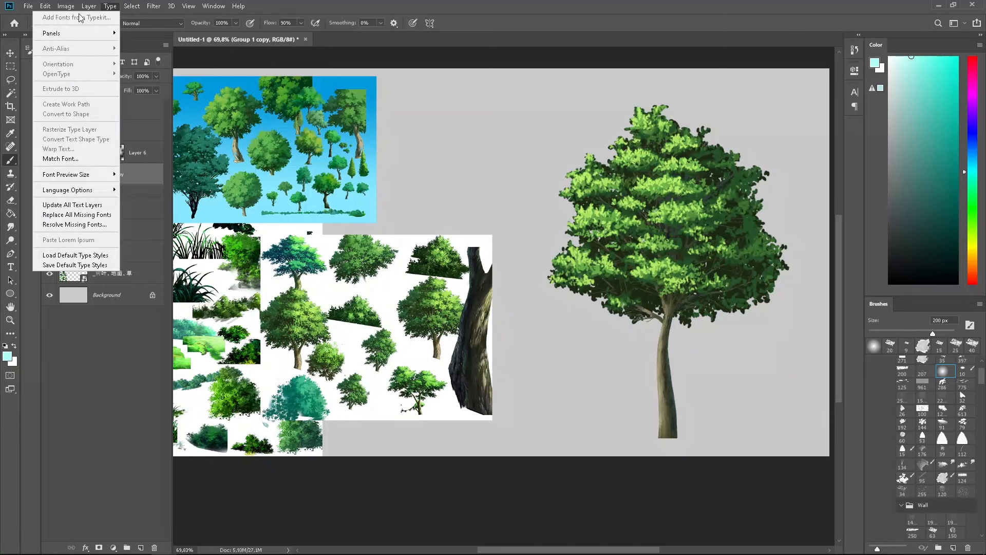
pyautogui.click(153, 9)
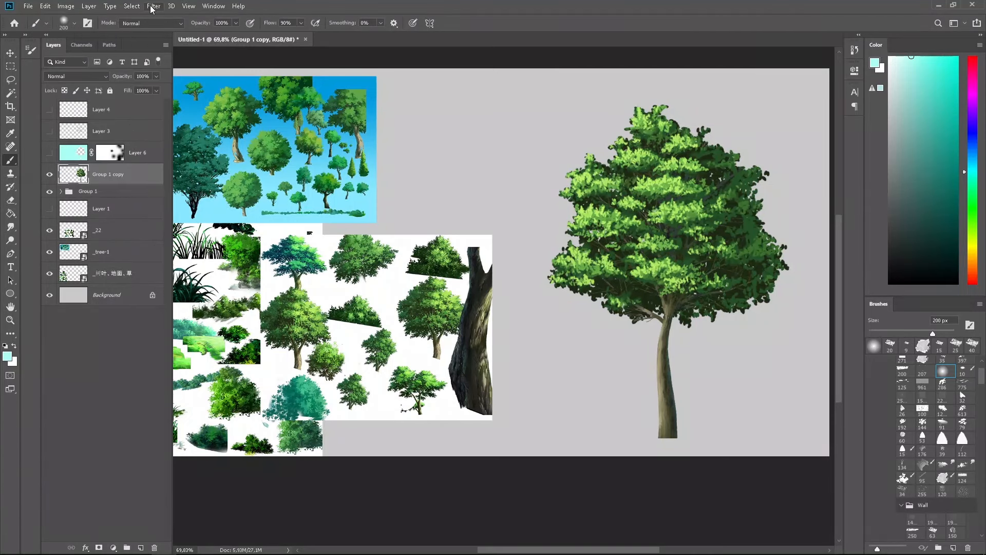
pyautogui.click(153, 9)
pyautogui.moveTo(84, 126)
pyautogui.click(205, 167)
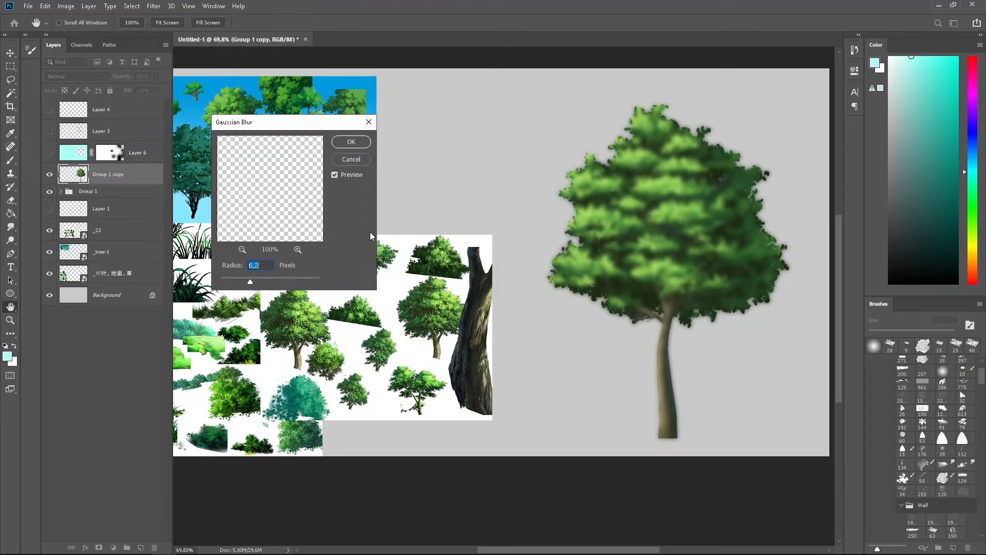
pyautogui.click(351, 159)
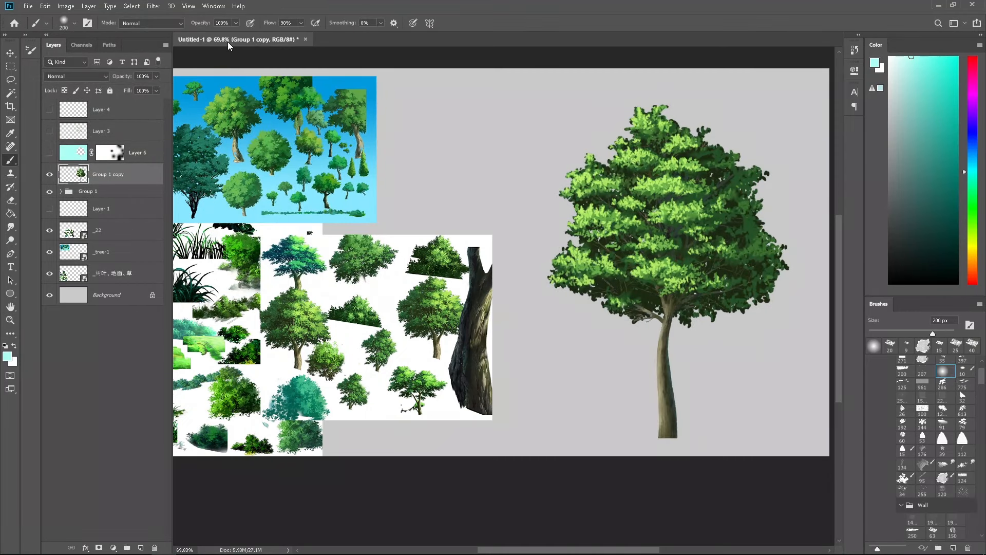
# Step: Apply a light Gaussian Blur to the merged Group 1 copy layer
pyautogui.click(153, 6)
pyautogui.moveTo(88, 130)
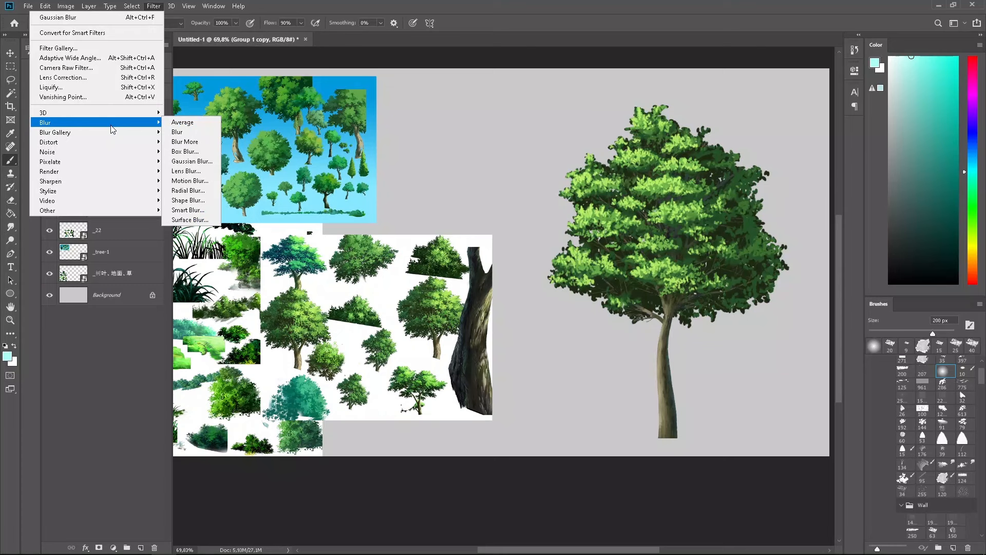
pyautogui.click(180, 163)
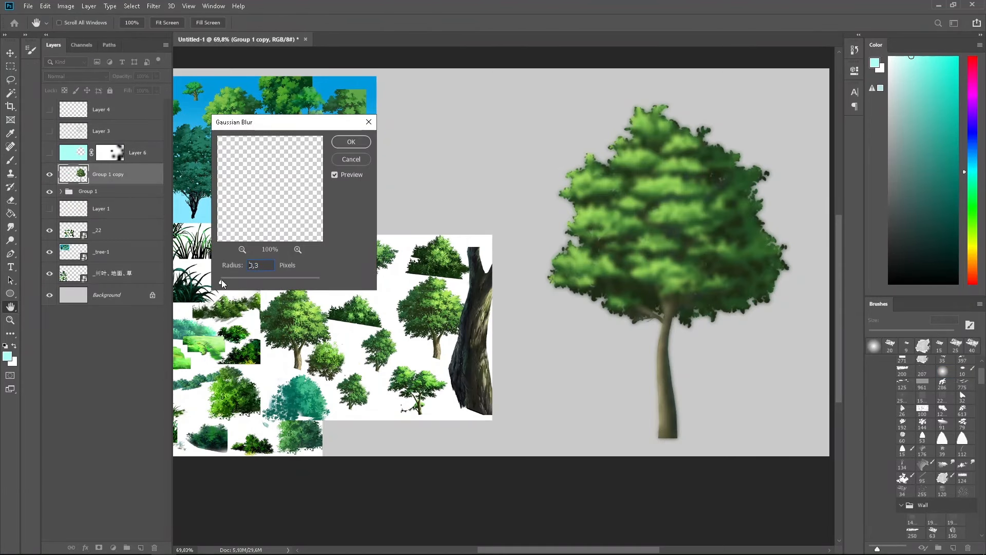
pyautogui.moveTo(220, 280); pyautogui.dragTo(234, 287)
pyautogui.click(342, 141)
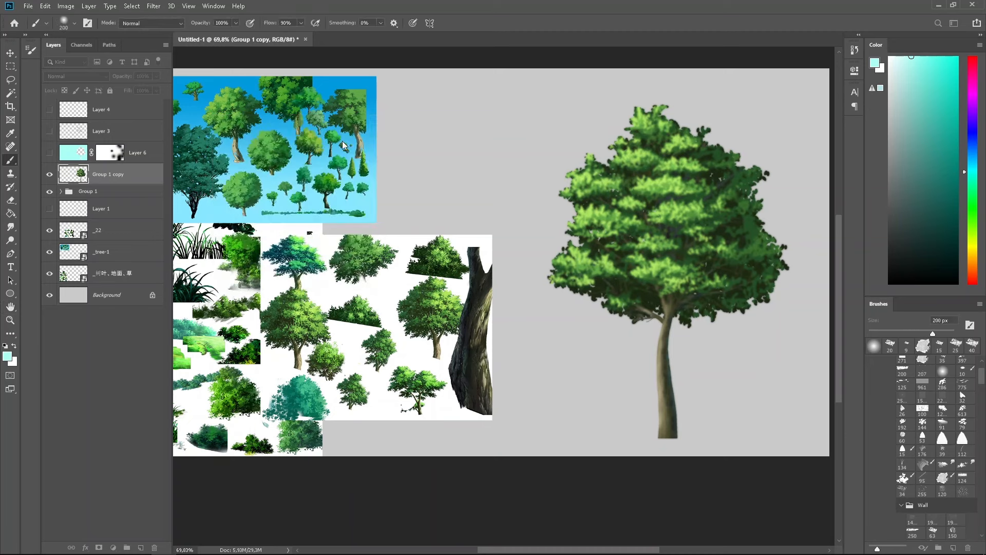
# Step: Set the Group 1 copy layer's blend mode to Lighten and its opacity to 52%
pyautogui.click(68, 74)
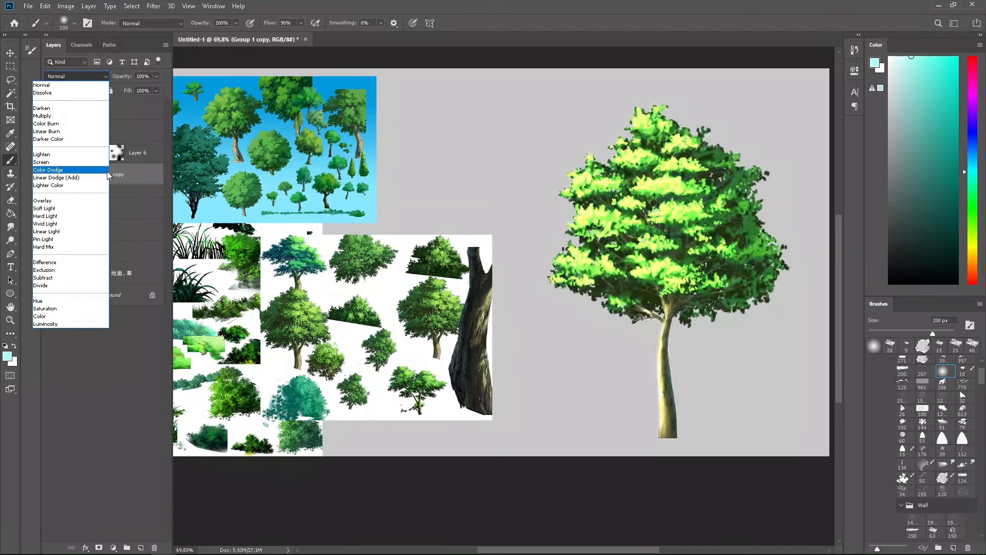
pyautogui.click(80, 154)
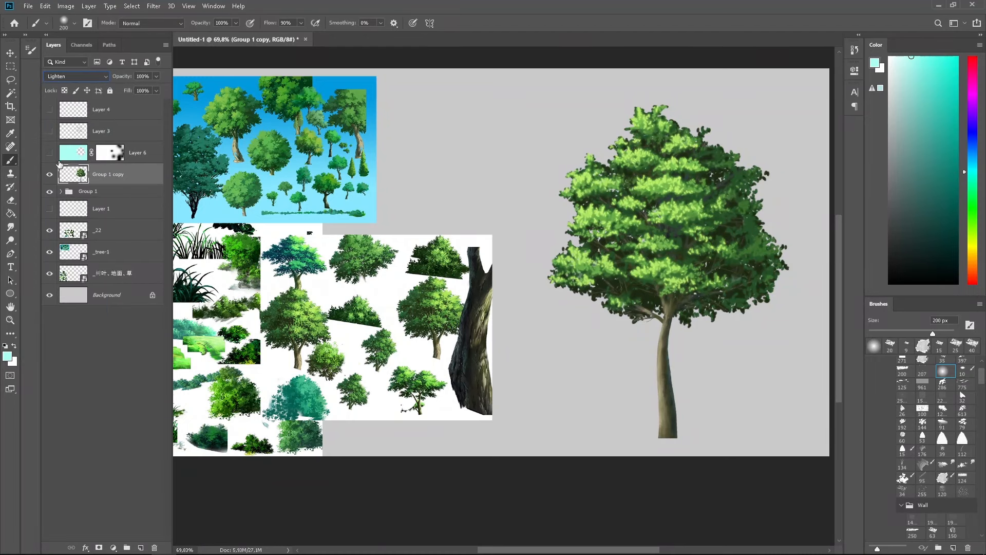
pyautogui.click(49, 177)
pyautogui.moveTo(127, 79); pyautogui.dragTo(96, 81)
pyautogui.moveTo(0, 93); pyautogui.dragTo(9, 94)
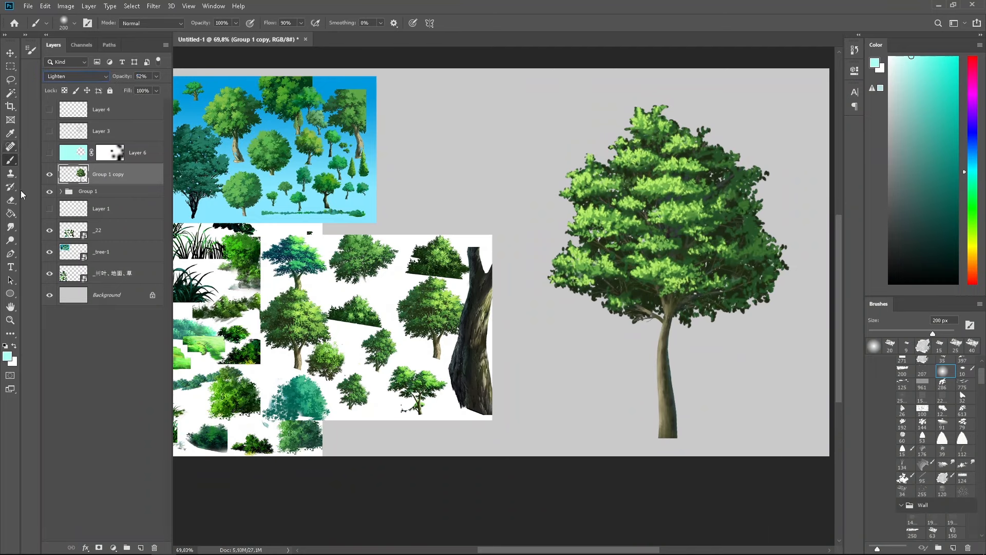
# Step: Show Layer 6 and clip both it and Group 1 copy to Group 1
pyautogui.click(51, 154)
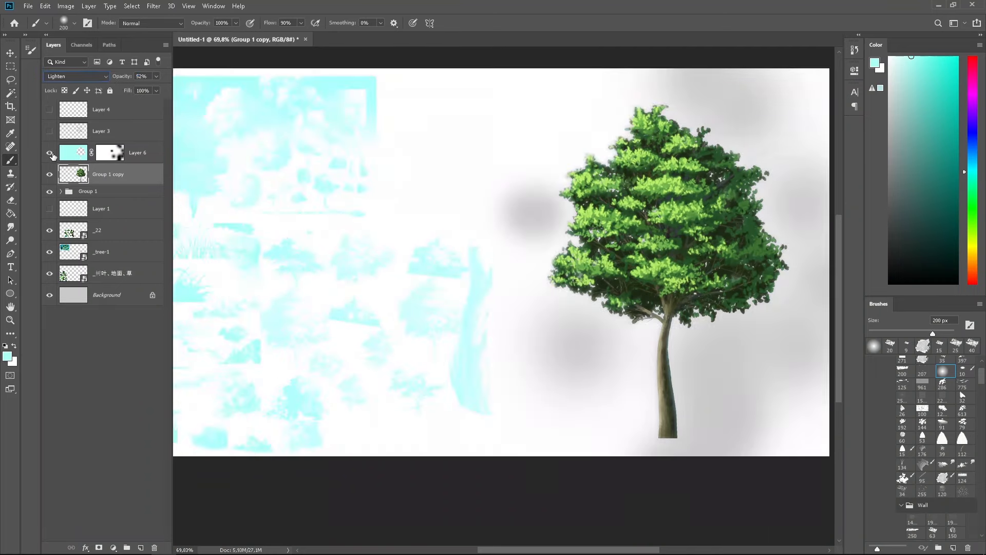
pyautogui.keyDown('alt'); pyautogui.click(108, 185); pyautogui.keyUp('alt')
pyautogui.keyDown('alt'); pyautogui.click(91, 160); pyautogui.keyUp('alt')
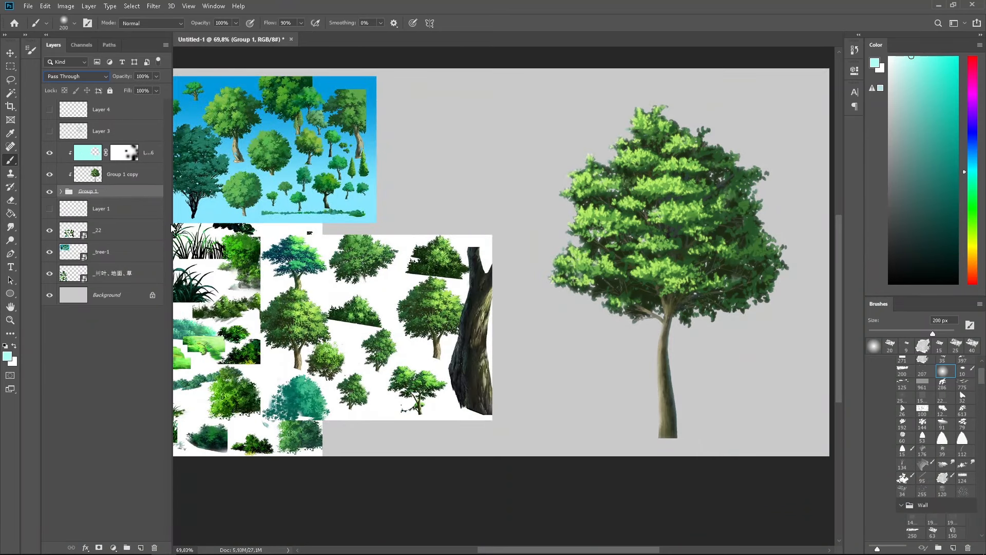
# Step: Set the opacity of the clipped Group 1 copy layer to 51%
pyautogui.click(122, 175)
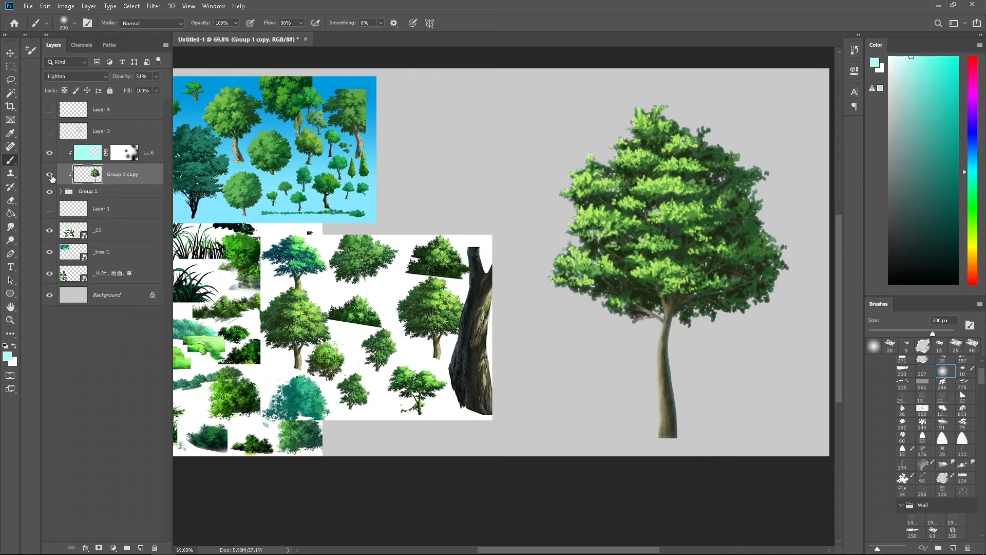
pyautogui.moveTo(128, 81); pyautogui.dragTo(125, 79)
pyautogui.moveTo(123, 77); pyautogui.dragTo(119, 79)
# Step: Hide the three reference image layers and compare the tree with and without Layer 6 and Group 1 copy
pyautogui.click(50, 154)
pyautogui.click(50, 153)
pyautogui.click(48, 176)
pyautogui.moveTo(48, 177); pyautogui.dragTo(50, 153)
pyautogui.scroll(-3, 586, 272)
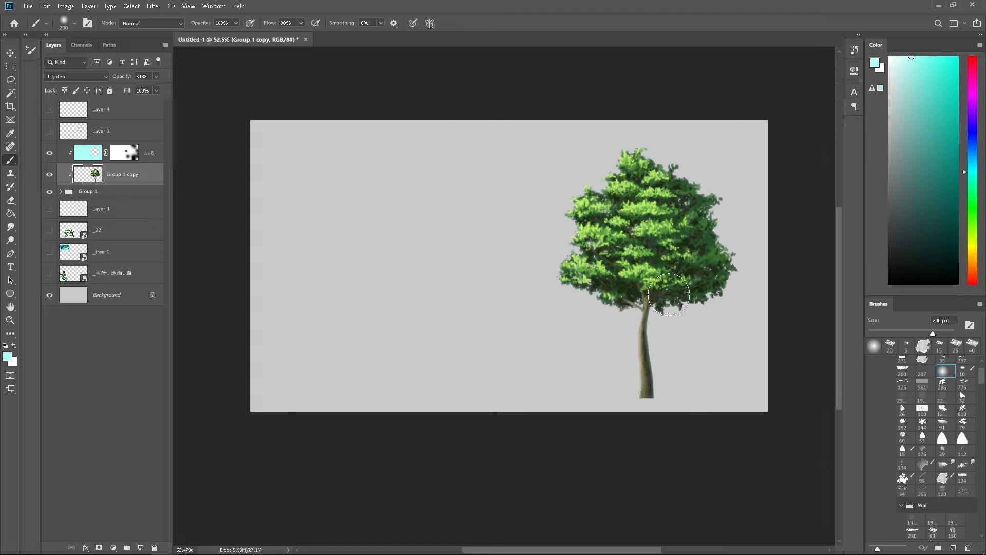
pyautogui.scroll(6, 678, 290)
pyautogui.moveTo(696, 220); pyautogui.dragTo(558, 273)
pyautogui.scroll(-1, 575, 258)
# Step: Save the document under a file name beginning with "tr"
pyautogui.hotkey('ctrl', 's')
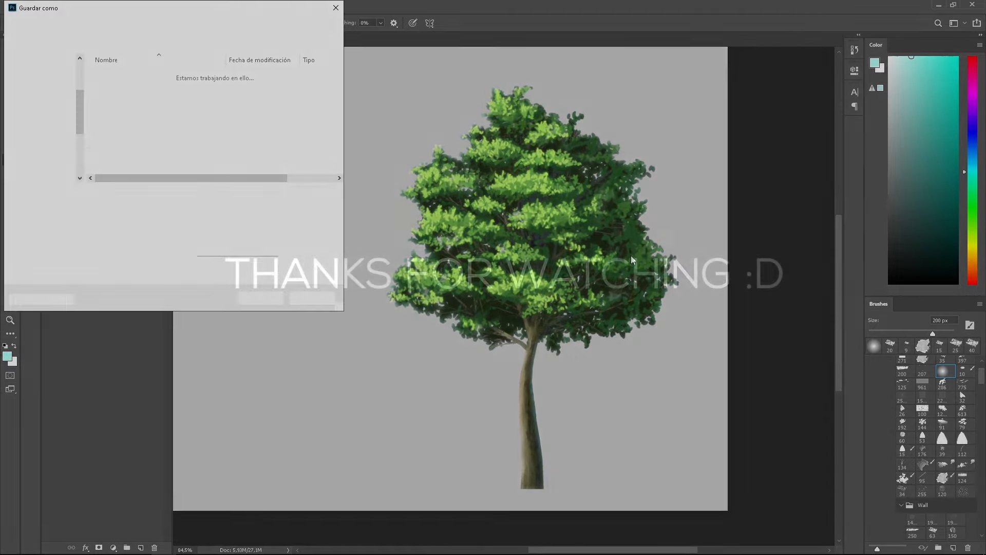
pyautogui.write('tr')
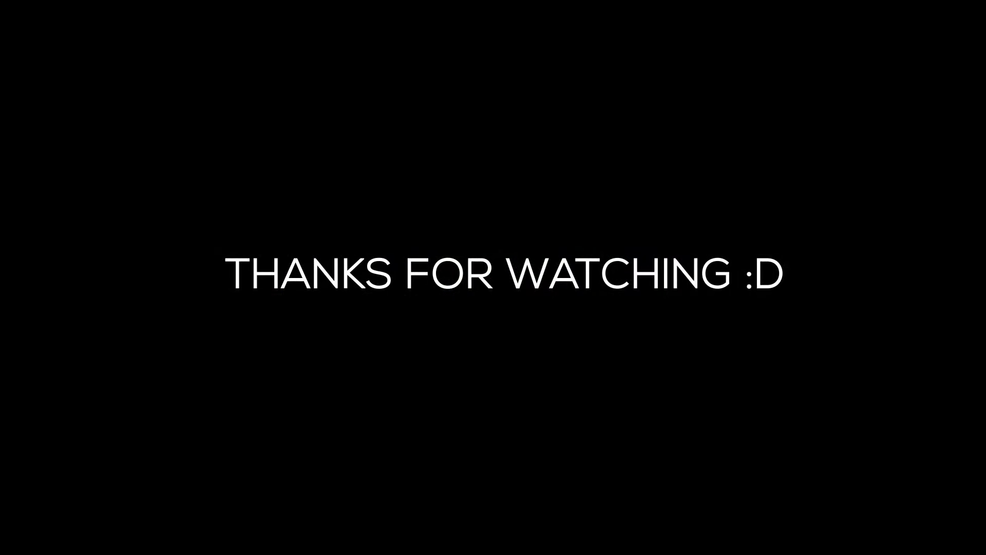